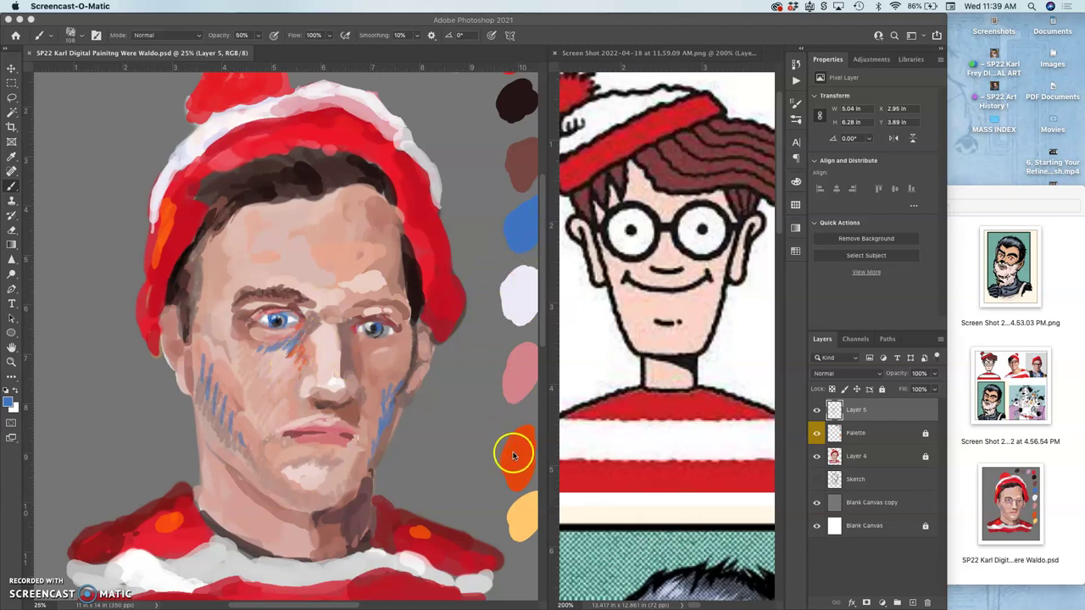
- Shade the cheek nearest the ear on Layer 5 with blue and sampled reddish-orange brush strokes
{"action": "left_click", "coordinate": [12, 183]}
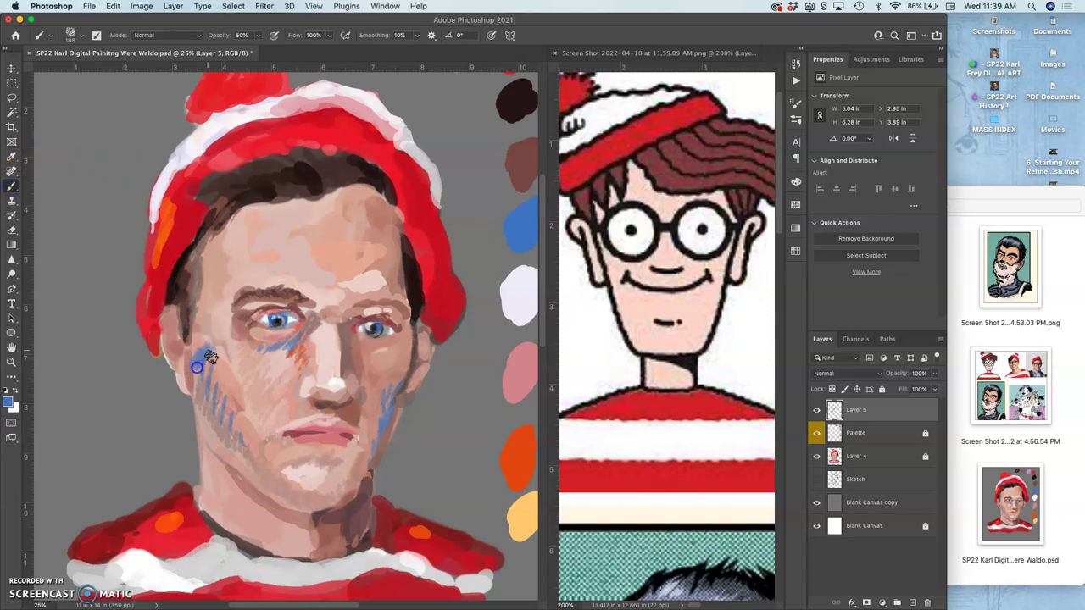
{"action": "mouse_move", "coordinate": [215, 381]}
{"action": "left_mouse_down"}
{"action": "mouse_move", "coordinate": [251, 371]}
{"action": "mouse_move", "coordinate": [240, 343]}
{"action": "mouse_move", "coordinate": [269, 346]}
{"action": "mouse_move", "coordinate": [271, 333]}
{"action": "mouse_move", "coordinate": [299, 354]}
{"action": "left_mouse_up"}
{"action": "left_click", "coordinate": [298, 354], "text": "alt"}
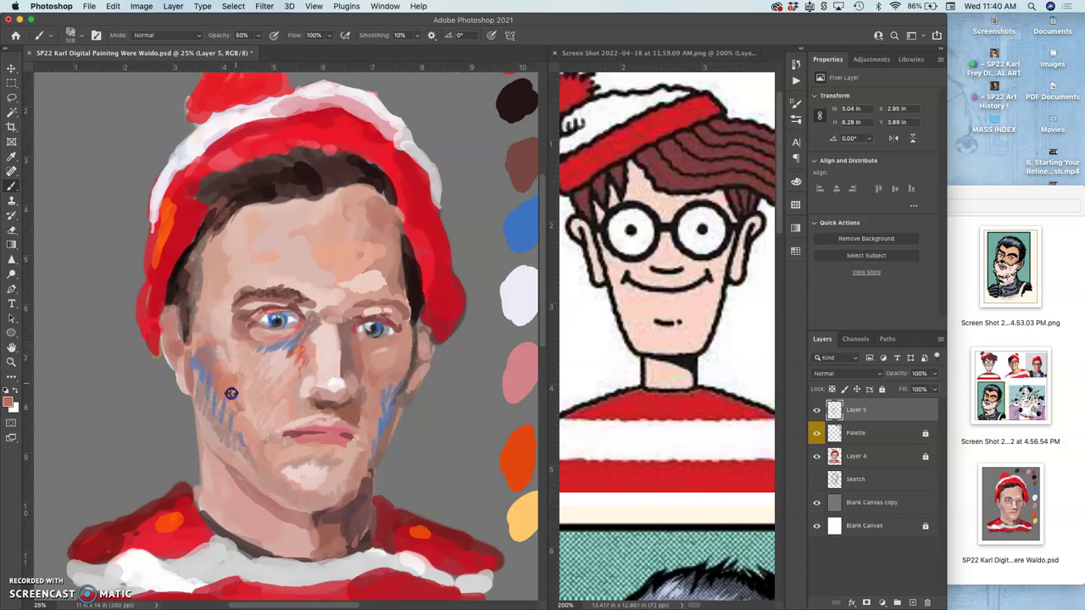
{"action": "mouse_move", "coordinate": [239, 406]}
{"action": "left_mouse_down"}
{"action": "mouse_move", "coordinate": [261, 439]}
{"action": "mouse_move", "coordinate": [220, 390]}
{"action": "left_mouse_up"}
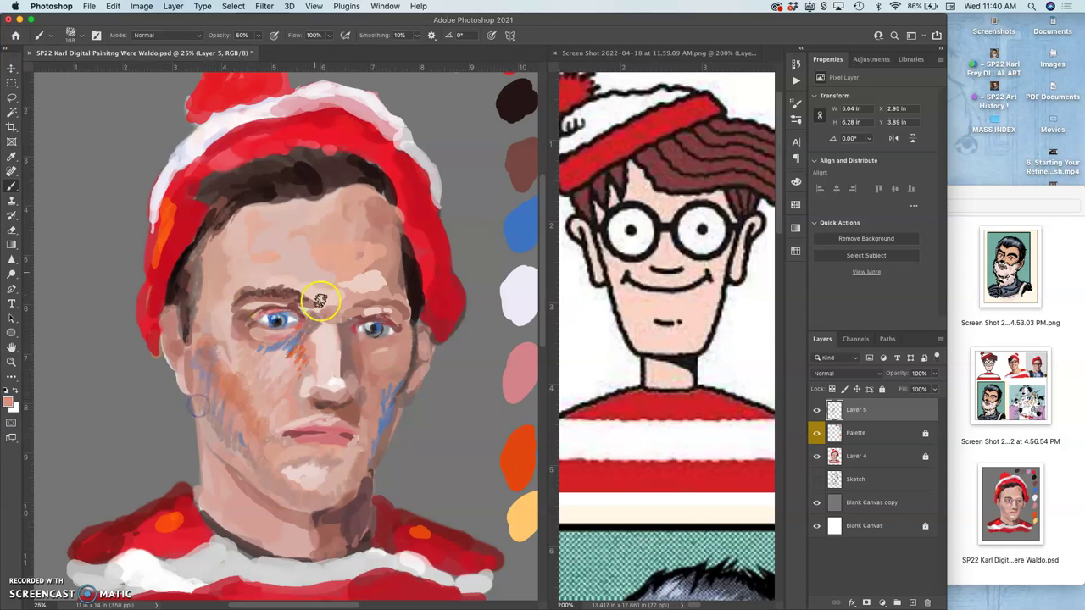
- Sample peach skin tones from the werewolf in the reference image and brush them onto the temple side of the forehead
{"action": "left_click", "coordinate": [522, 162], "text": "alt"}
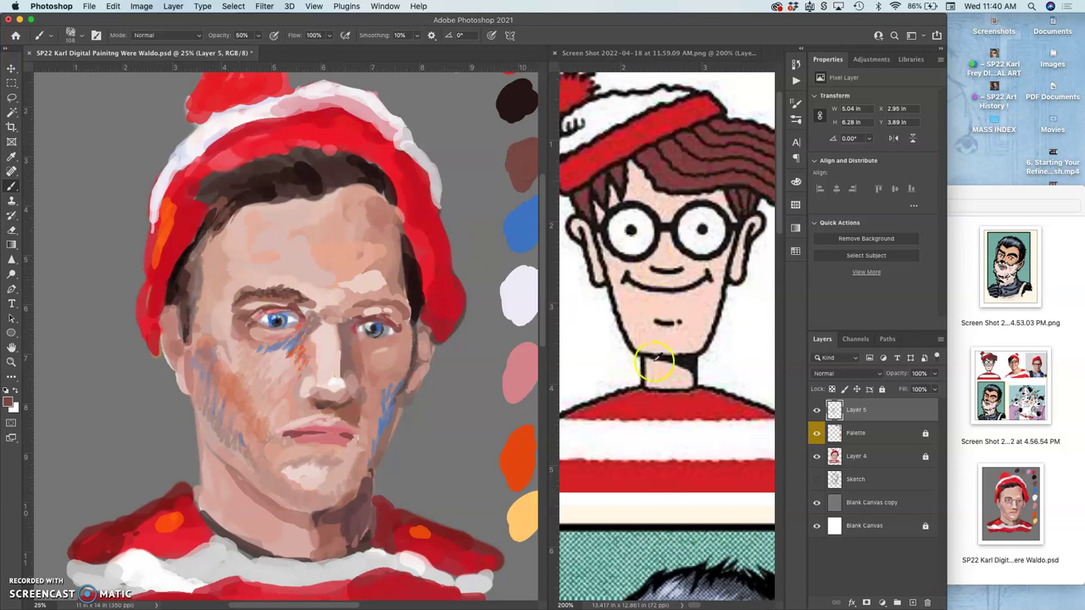
{"action": "left_click", "coordinate": [694, 408]}
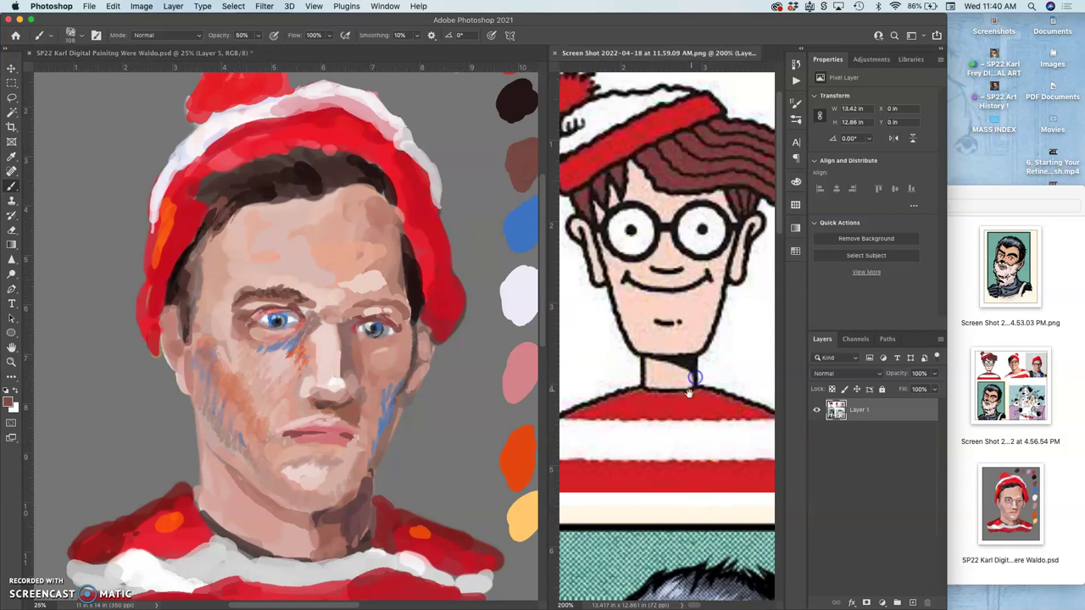
{"action": "left_click_drag", "start_coordinate": [683, 485], "coordinate": [664, 188]}
{"action": "left_click", "coordinate": [685, 369], "text": "alt"}
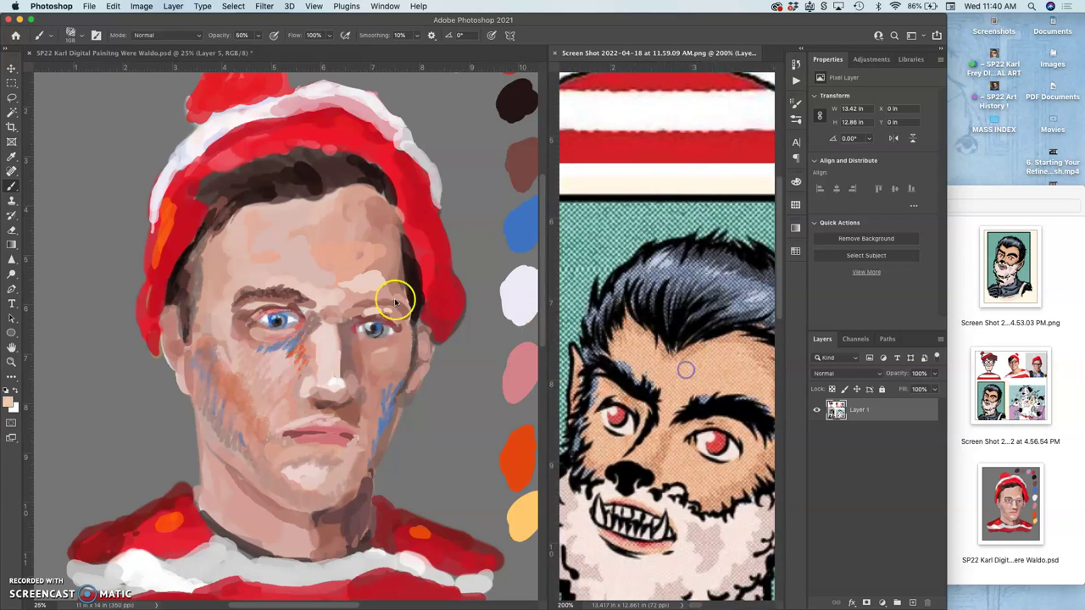
{"action": "left_click", "coordinate": [230, 244]}
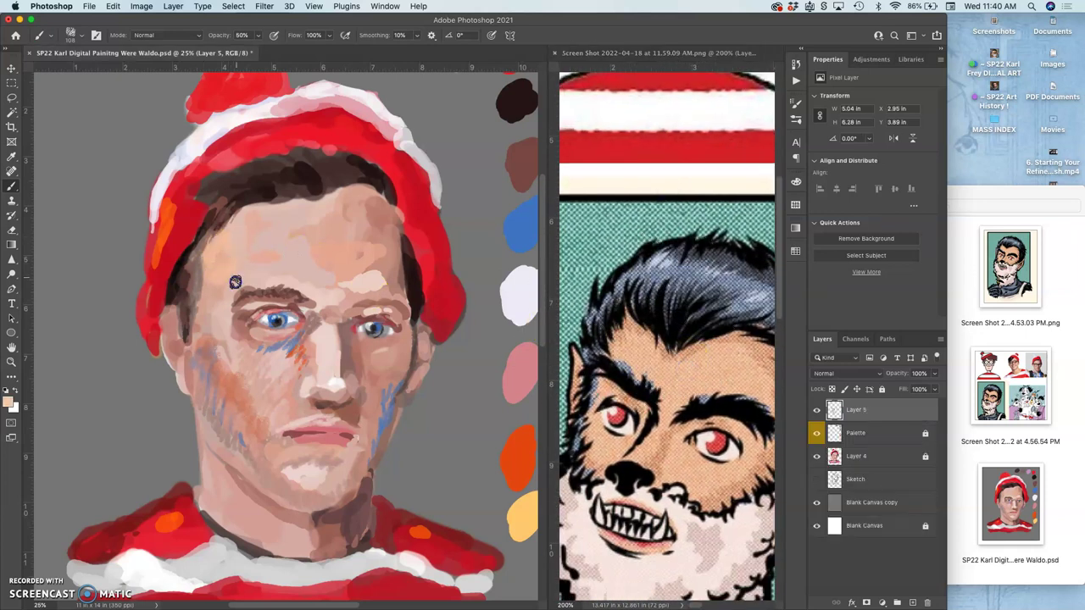
{"action": "left_click", "coordinate": [672, 360], "text": "alt"}
{"action": "left_click", "coordinate": [635, 324], "text": "alt"}
{"action": "left_click", "coordinate": [252, 244]}
{"action": "left_click", "coordinate": [228, 243]}
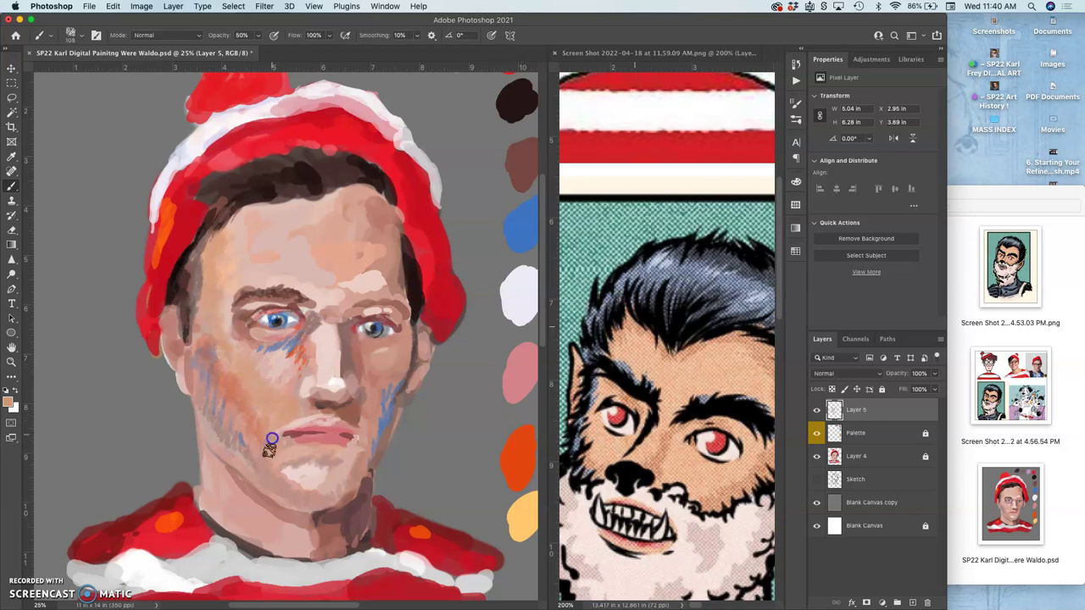
- Warm the cheek down to the mouth with peach strokes and add lavender-blue strokes around the eye's outer corner
{"action": "left_click", "coordinate": [298, 412]}
{"action": "left_click", "coordinate": [306, 465]}
{"action": "left_click", "coordinate": [271, 381]}
{"action": "left_click", "coordinate": [271, 326]}
{"action": "left_click_drag", "start_coordinate": [229, 327], "coordinate": [216, 330]}
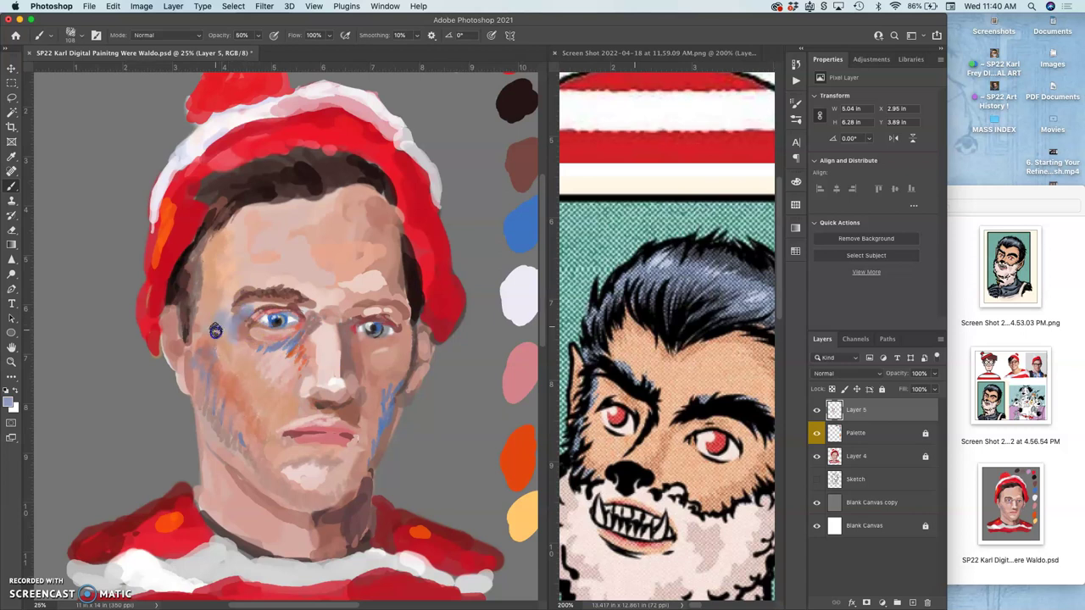
{"action": "left_click", "coordinate": [243, 416], "text": "alt"}
{"action": "left_click", "coordinate": [215, 330]}
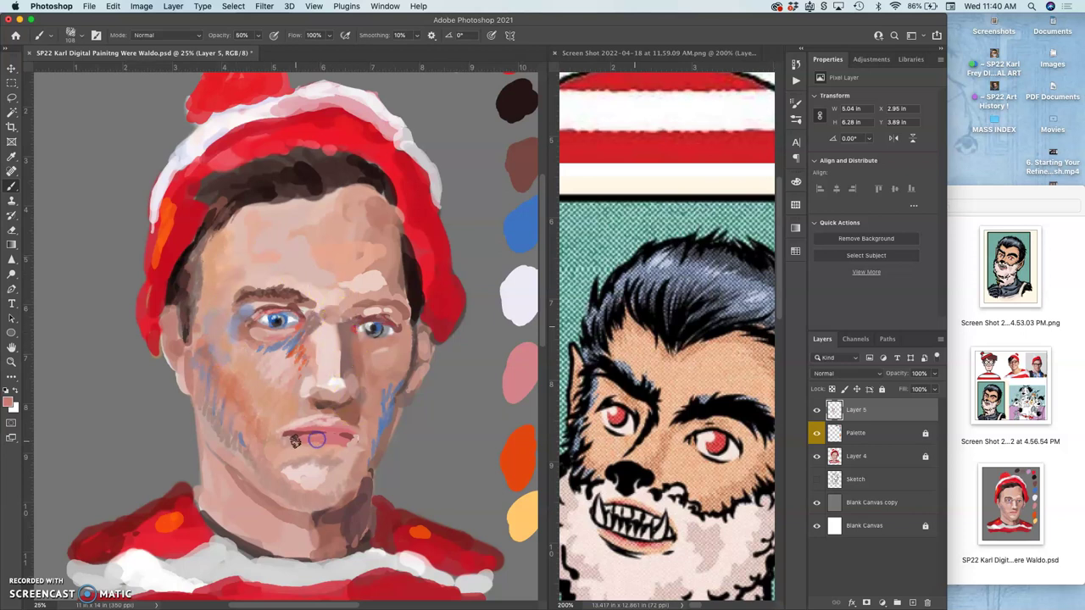
- Deepen the shadow under the lower lip with sampled dark red and soften it with a sampled flesh tone
{"action": "left_click", "coordinate": [291, 316], "text": "alt"}
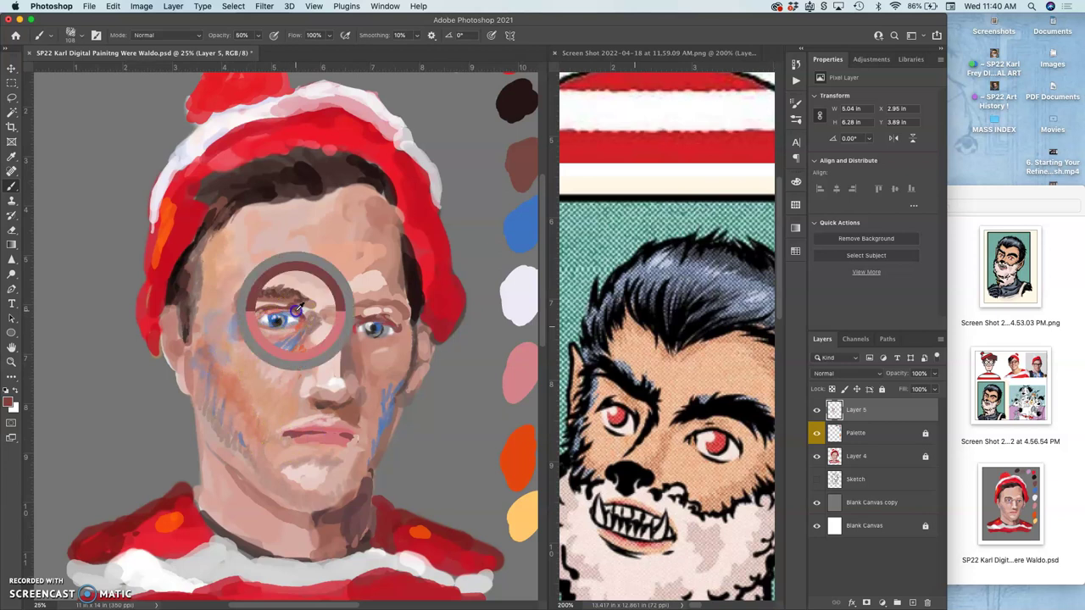
{"action": "left_click", "coordinate": [291, 442]}
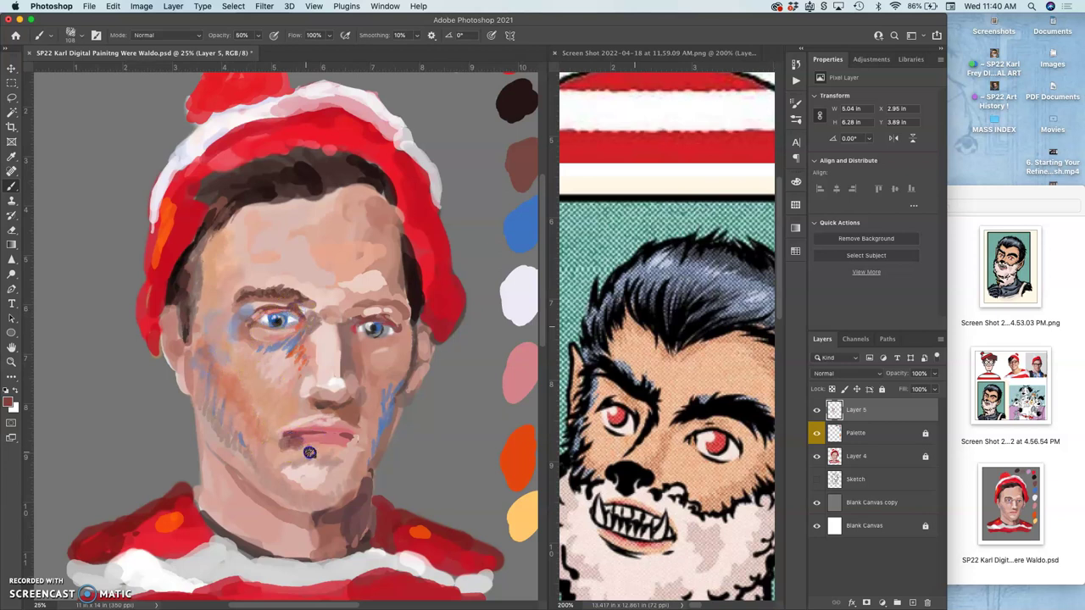
{"action": "left_click", "coordinate": [376, 399], "text": "alt"}
{"action": "left_click", "coordinate": [322, 443]}
{"action": "left_click", "coordinate": [324, 452]}
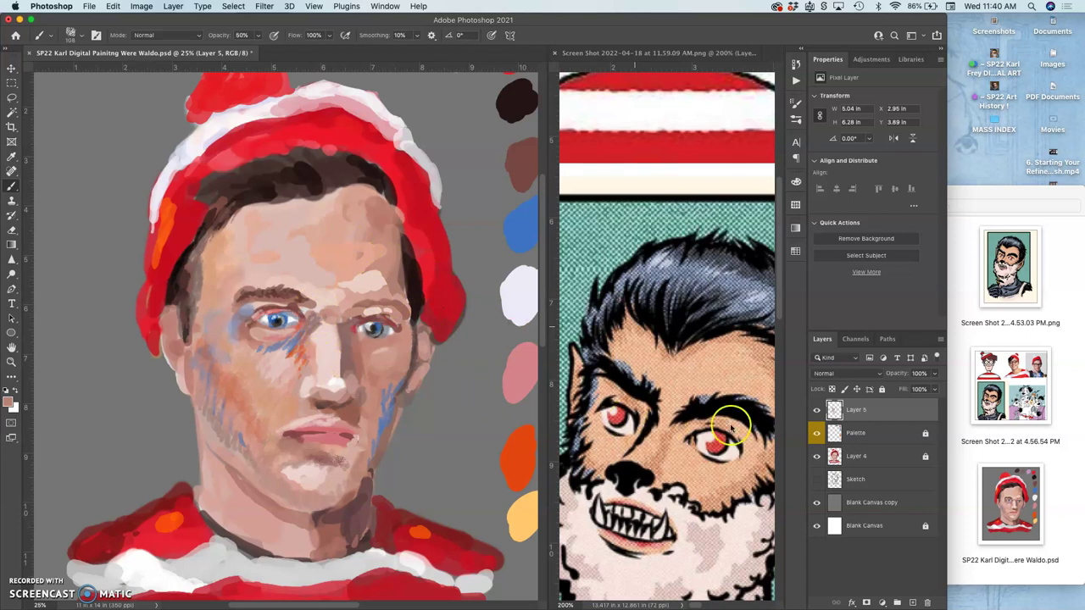
- Hide and reshow Layer 4 and the Palette layer to examine the newly painted strokes on their own
{"action": "left_click", "coordinate": [816, 456]}
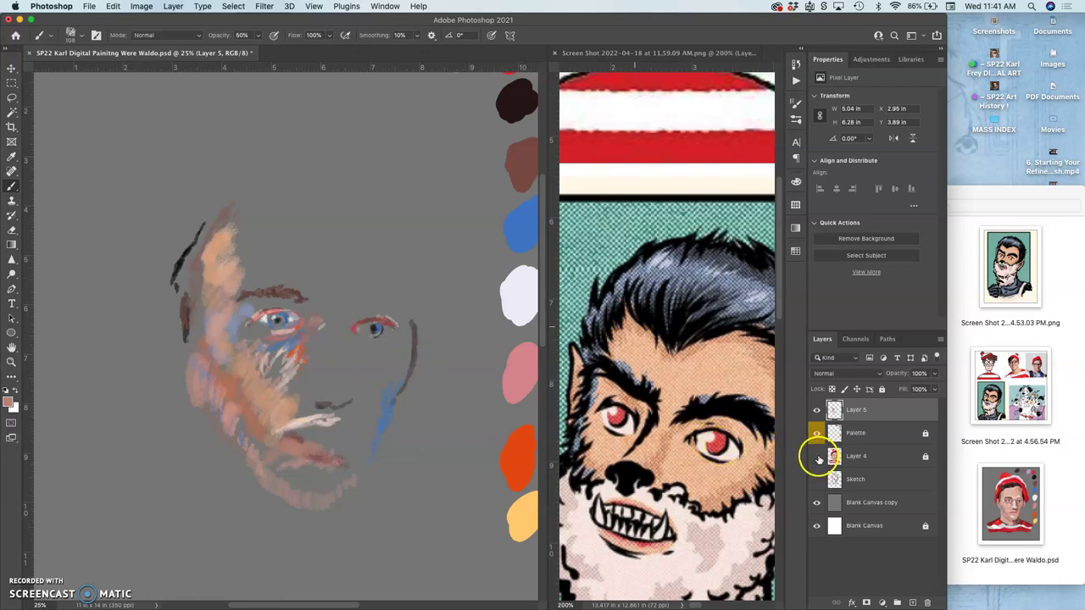
{"action": "left_click", "coordinate": [816, 458]}
{"action": "left_click", "coordinate": [817, 458]}
{"action": "left_click", "coordinate": [816, 458]}
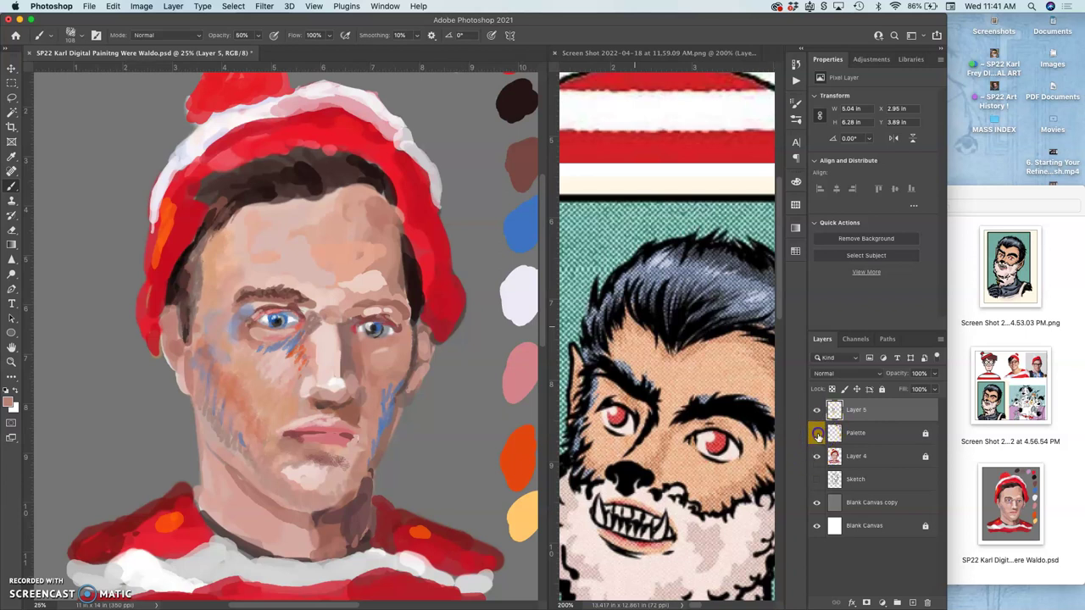
{"action": "left_click", "coordinate": [817, 434]}
{"action": "left_click", "coordinate": [817, 434]}
- Toggle the visibility of Layer 5 repeatedly to compare the portrait with and without the refining strokes
{"action": "left_click", "coordinate": [816, 411]}
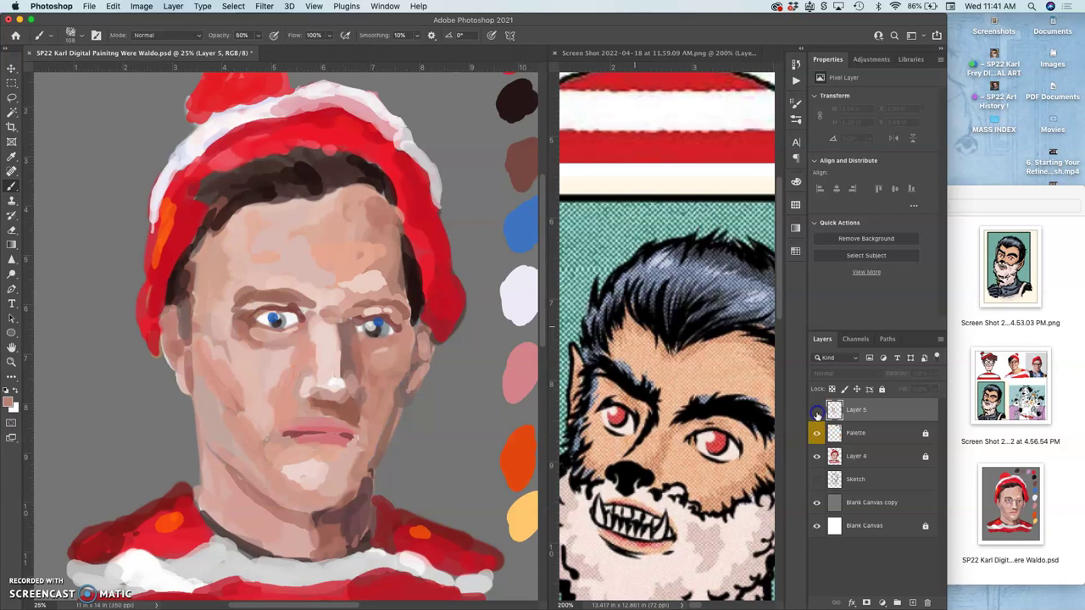
{"action": "left_click", "coordinate": [817, 411]}
{"action": "left_click", "coordinate": [817, 411]}
{"action": "left_click", "coordinate": [817, 411]}
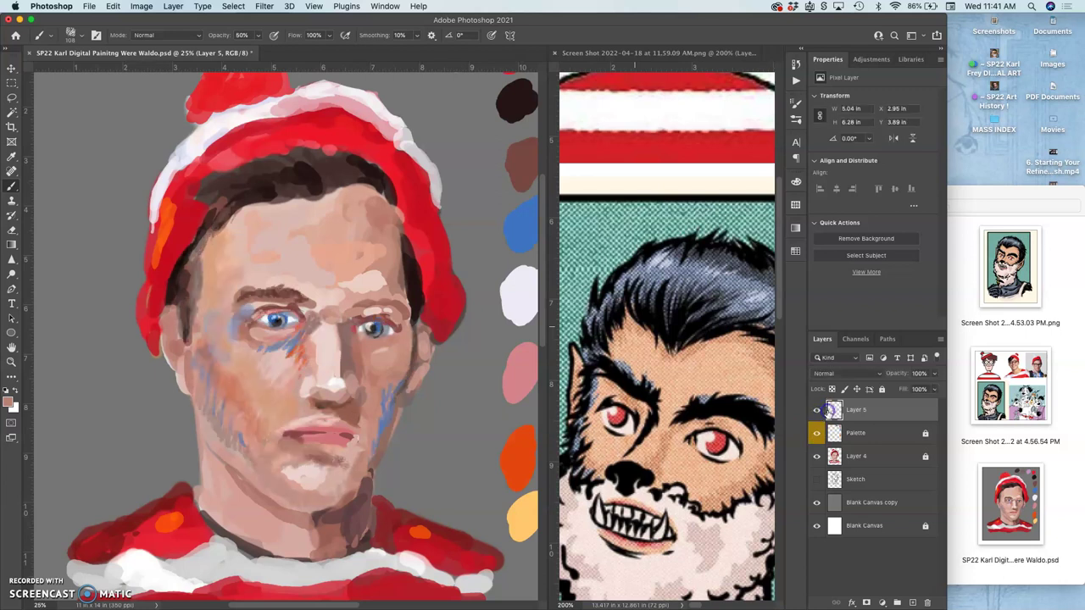
{"action": "left_click", "coordinate": [816, 411]}
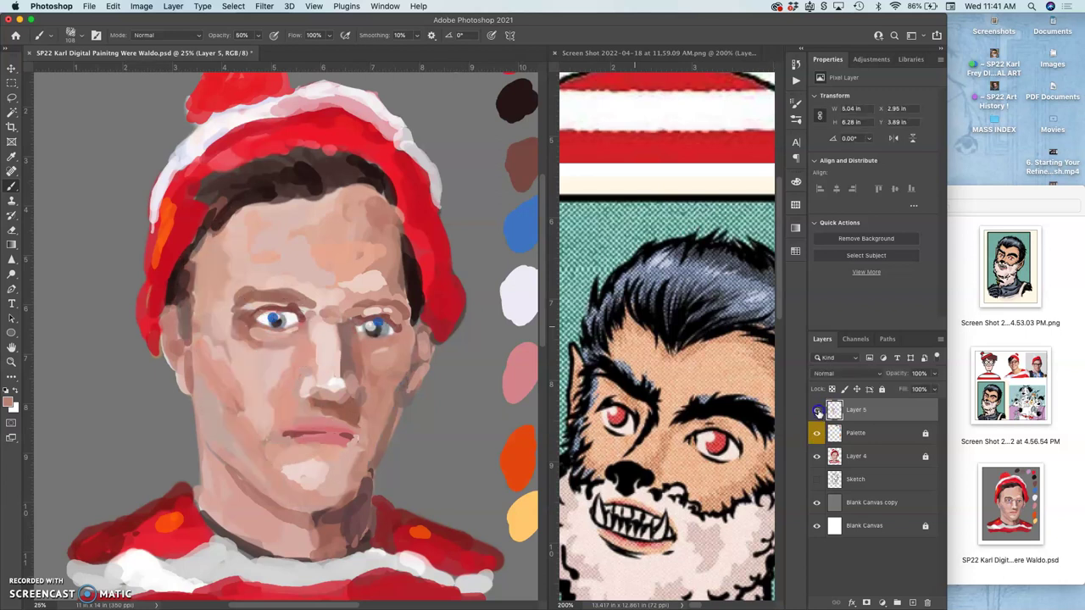
{"action": "left_click", "coordinate": [816, 411]}
{"action": "left_click", "coordinate": [816, 411]}
{"action": "left_click", "coordinate": [816, 411]}
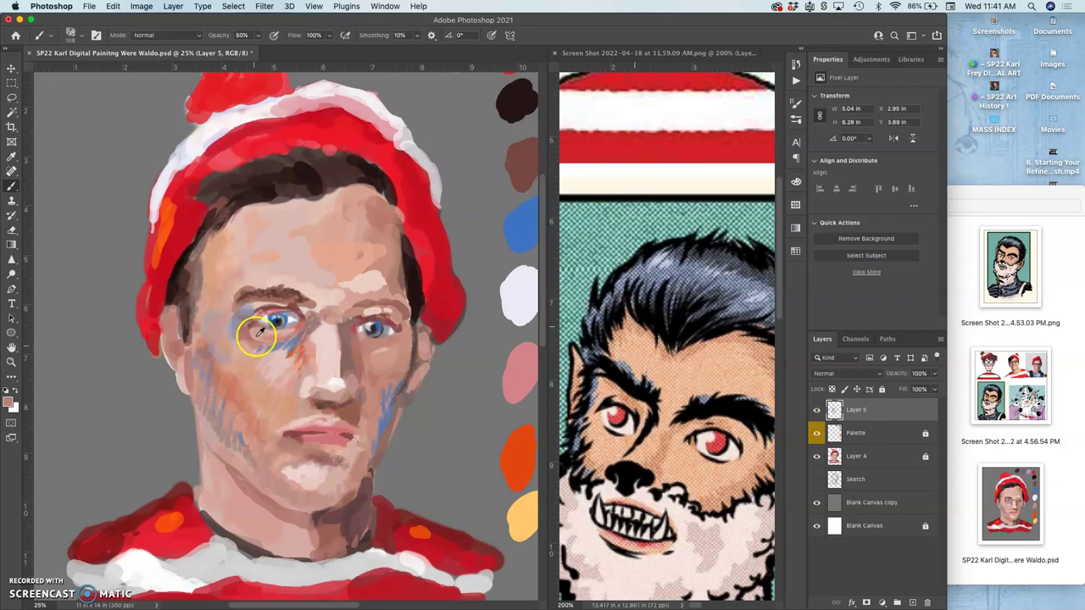
- Brush sampled peach skin tones across the upper forehead toward the hairline
{"action": "left_click", "coordinate": [276, 346], "text": "alt"}
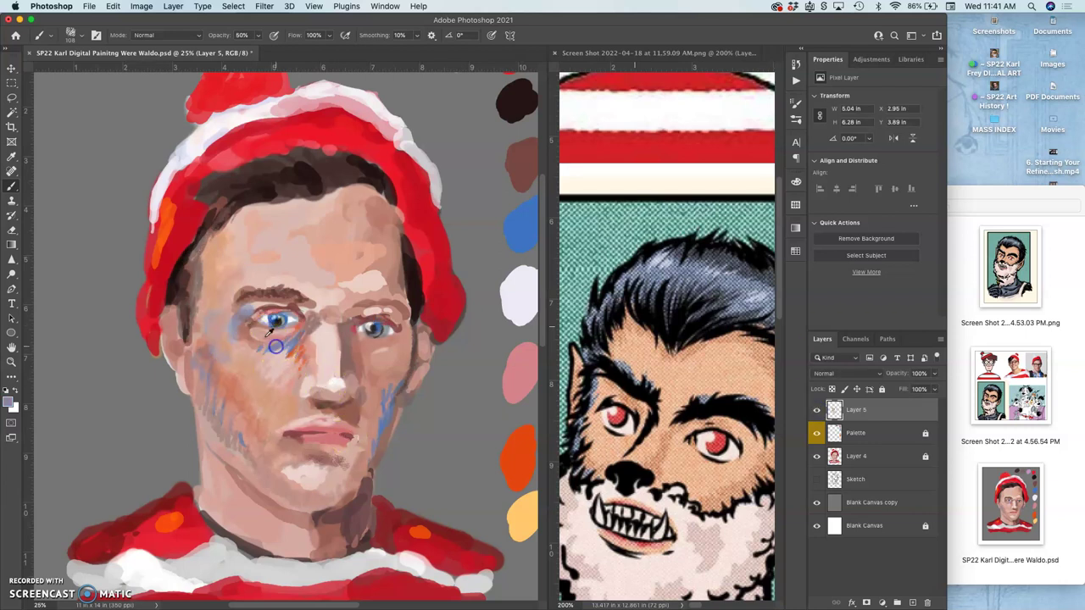
{"action": "left_click", "coordinate": [210, 272], "text": "alt"}
{"action": "left_click_drag", "start_coordinate": [235, 252], "coordinate": [270, 216]}
{"action": "left_click", "coordinate": [660, 346], "text": "alt"}
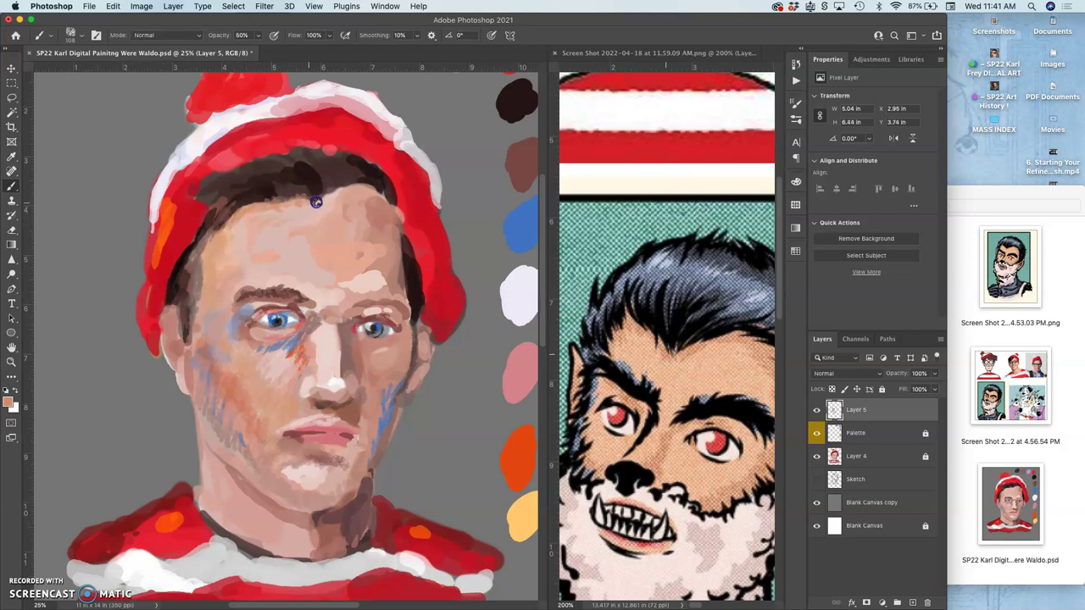
- Sample the dark hair colour and brush fine strands along the front hairline and down the far temple
{"action": "left_click", "coordinate": [362, 181], "text": "alt"}
{"action": "left_click_drag", "start_coordinate": [339, 189], "coordinate": [356, 195]}
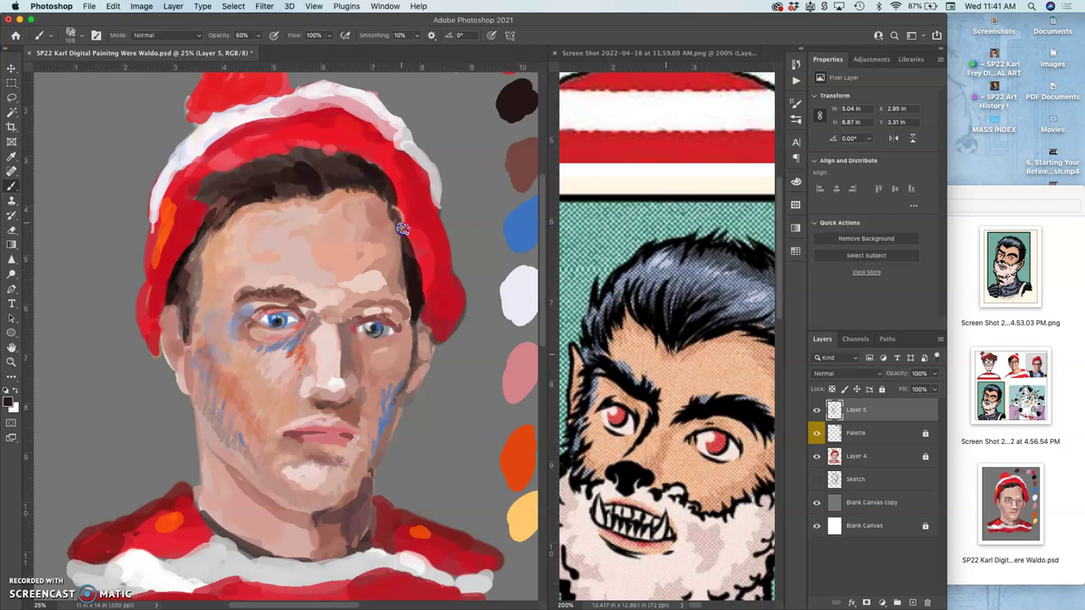
{"action": "left_click_drag", "start_coordinate": [402, 238], "coordinate": [396, 209]}
{"action": "mouse_move", "coordinate": [383, 295]}
{"action": "left_mouse_down"}
{"action": "mouse_move", "coordinate": [369, 247]}
{"action": "mouse_move", "coordinate": [394, 227]}
{"action": "mouse_move", "coordinate": [398, 236]}
{"action": "mouse_move", "coordinate": [391, 213]}
{"action": "mouse_move", "coordinate": [394, 241]}
{"action": "left_mouse_up"}
- Darken the hair below the hat brim with near-black strands, extending them over the middle of the hairline
{"action": "left_click", "coordinate": [523, 105], "text": "alt"}
{"action": "mouse_move", "coordinate": [263, 173]}
{"action": "left_mouse_down"}
{"action": "mouse_move", "coordinate": [284, 201]}
{"action": "mouse_move", "coordinate": [264, 163]}
{"action": "left_mouse_up"}
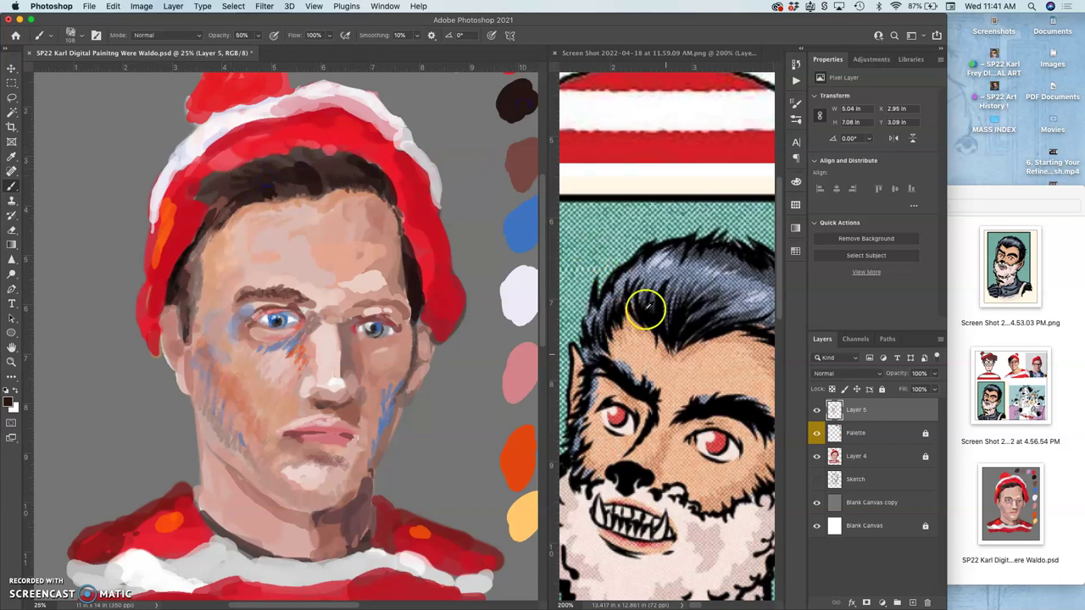
{"action": "left_click_drag", "start_coordinate": [283, 171], "coordinate": [282, 181]}
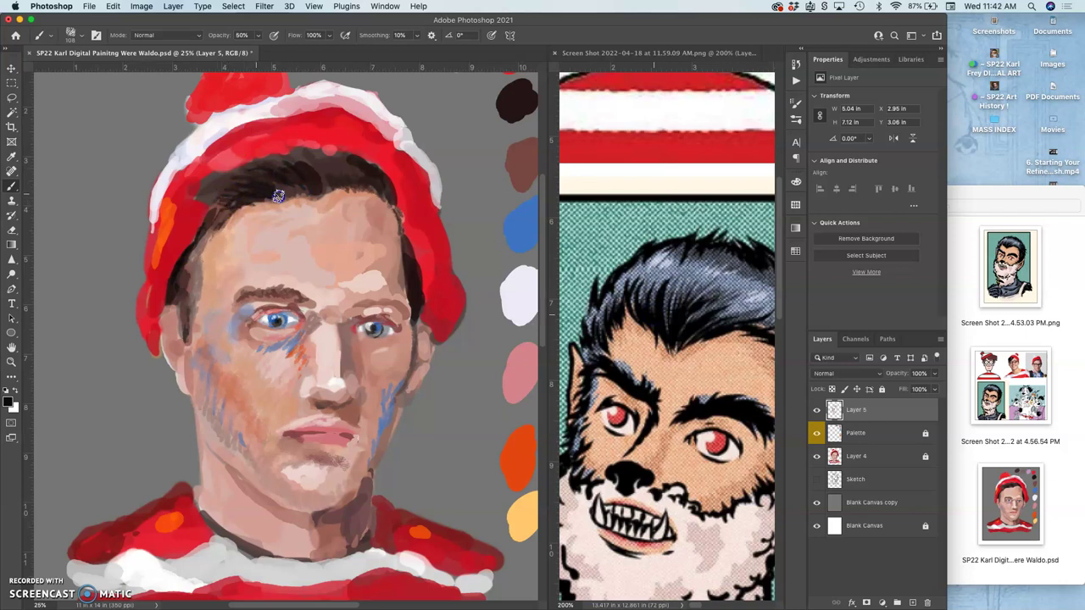
{"action": "left_click_drag", "start_coordinate": [287, 195], "coordinate": [303, 193]}
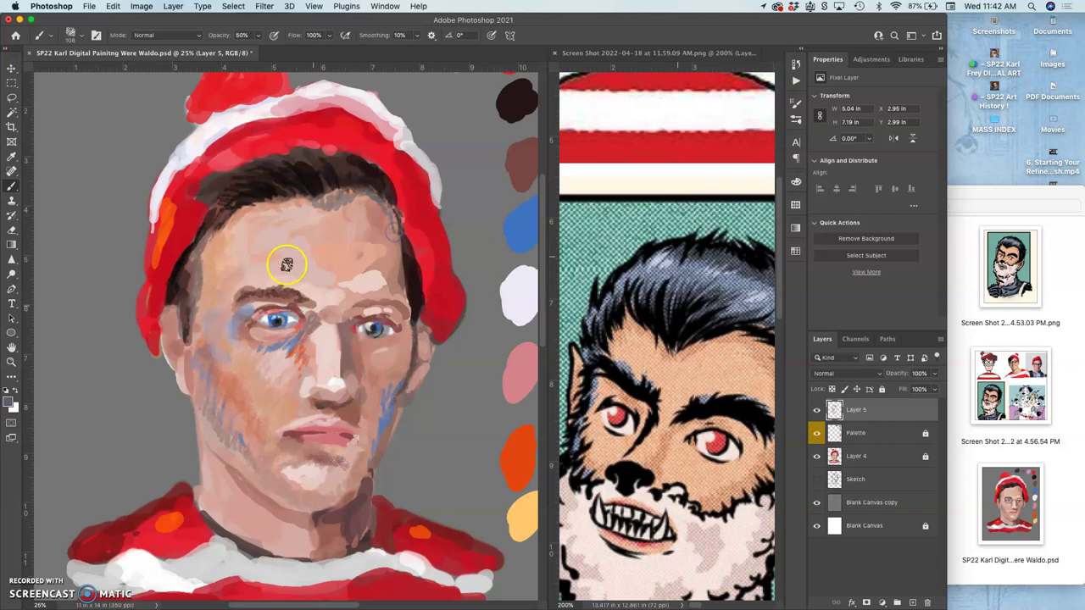
- Brush dark hair strands down the near temple and into the sideburn beside the ear
{"action": "left_click_drag", "start_coordinate": [206, 234], "coordinate": [193, 250]}
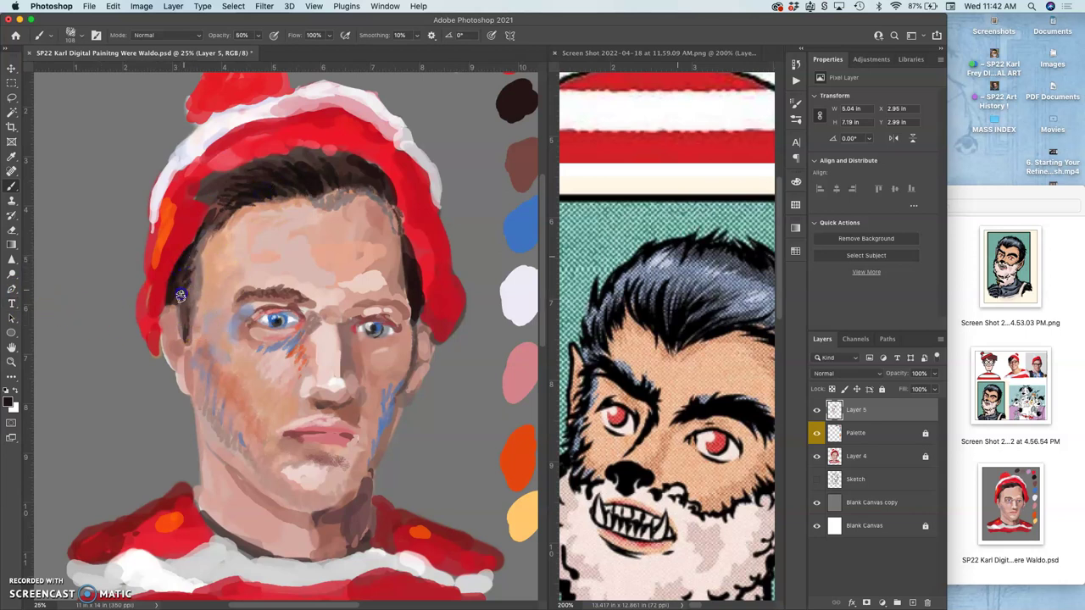
{"action": "left_click_drag", "start_coordinate": [191, 287], "coordinate": [189, 310]}
{"action": "mouse_move", "coordinate": [314, 366]}
{"action": "left_mouse_down"}
{"action": "mouse_move", "coordinate": [314, 443]}
{"action": "mouse_move", "coordinate": [247, 375]}
{"action": "mouse_move", "coordinate": [277, 346]}
{"action": "mouse_move", "coordinate": [325, 336]}
{"action": "mouse_move", "coordinate": [297, 142]}
{"action": "mouse_move", "coordinate": [331, 256]}
{"action": "mouse_move", "coordinate": [262, 229]}
{"action": "mouse_move", "coordinate": [348, 249]}
{"action": "left_mouse_up"}
- Hatch the forehead above the near eyebrow with yellow from the palette and a sampled pale pink
{"action": "left_click", "coordinate": [591, 239]}
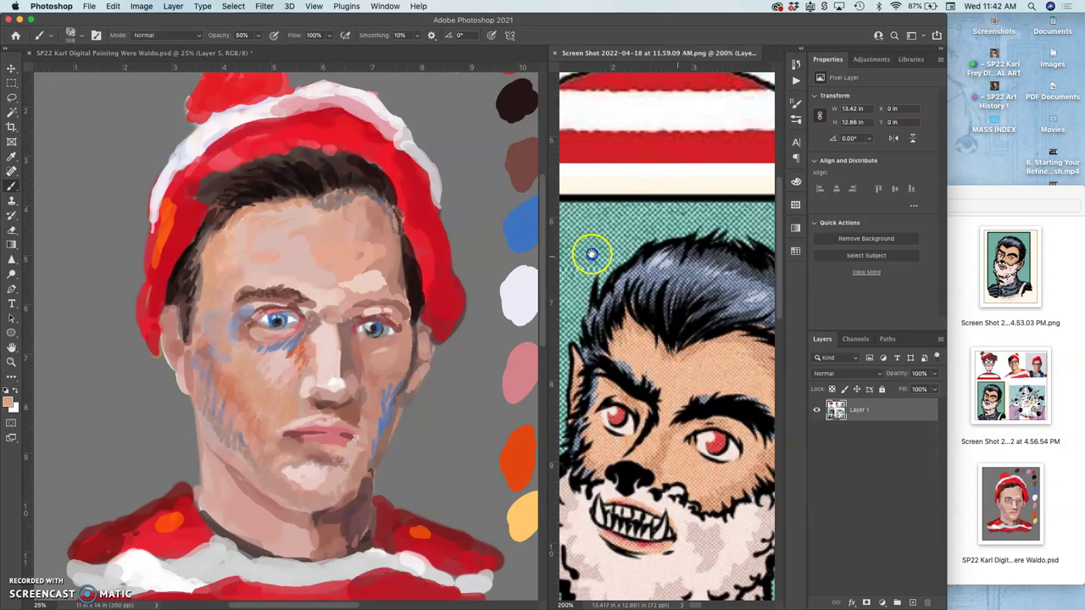
{"action": "mouse_move", "coordinate": [668, 191]}
{"action": "left_mouse_down"}
{"action": "mouse_move", "coordinate": [703, 175]}
{"action": "mouse_move", "coordinate": [675, 194]}
{"action": "mouse_move", "coordinate": [643, 157]}
{"action": "mouse_move", "coordinate": [645, 143]}
{"action": "left_mouse_up"}
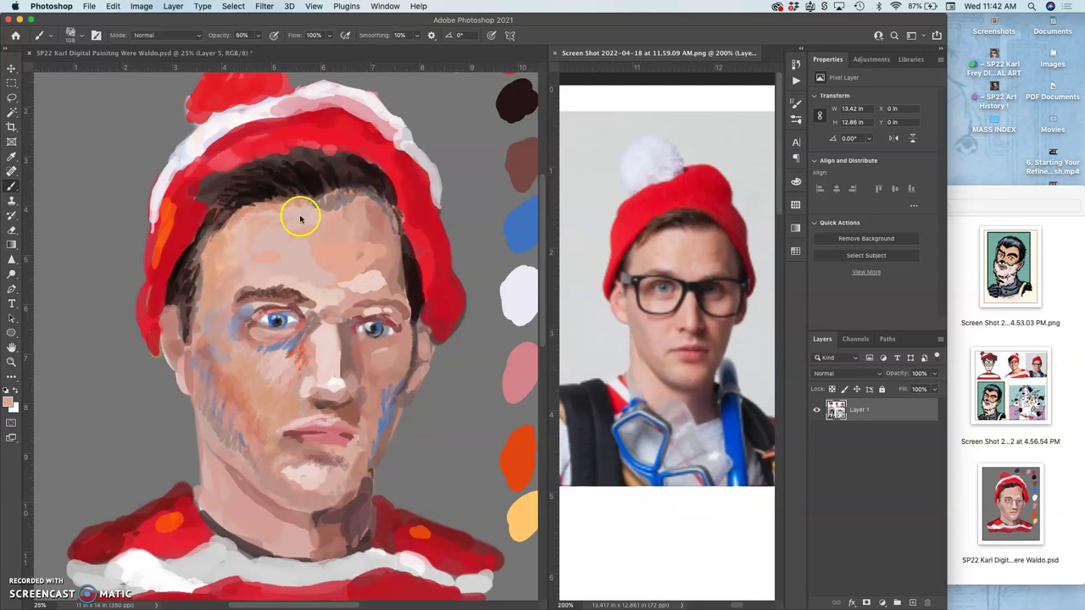
{"action": "left_click", "coordinate": [259, 273]}
{"action": "left_click", "coordinate": [227, 124], "text": "alt"}
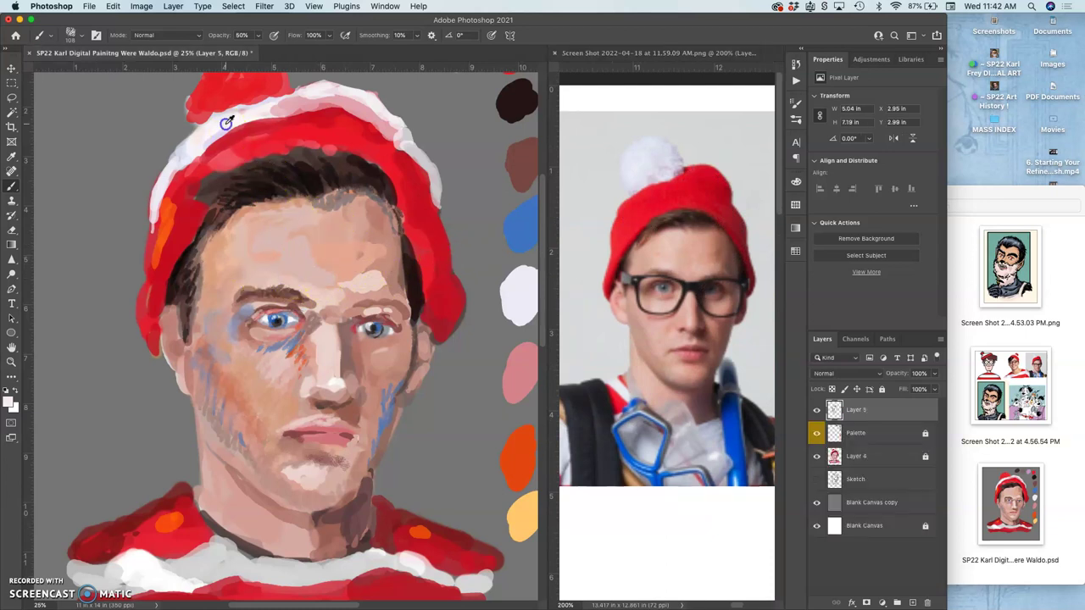
{"action": "left_click", "coordinate": [524, 511], "text": "alt"}
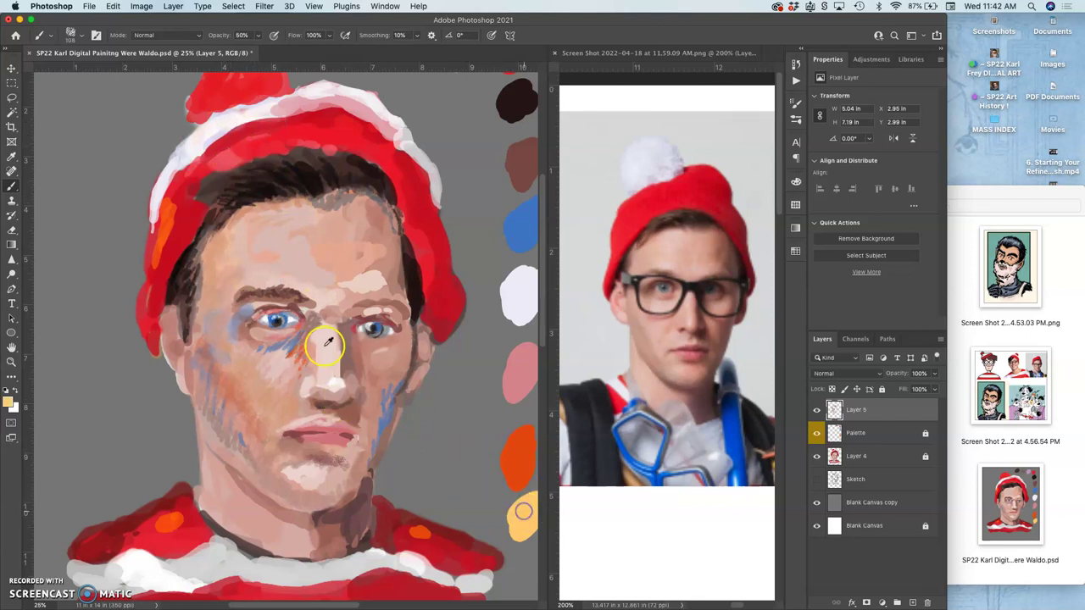
{"action": "left_click_drag", "start_coordinate": [250, 265], "coordinate": [294, 278]}
{"action": "left_click", "coordinate": [370, 287], "text": "alt"}
{"action": "left_click", "coordinate": [285, 286]}
{"action": "left_click", "coordinate": [264, 267]}
{"action": "left_click", "coordinate": [280, 220]}
- Sample white from the hat brim and hatch curved highlights across the forehead from its centre to the temple
{"action": "left_click", "coordinate": [208, 125], "text": "alt"}
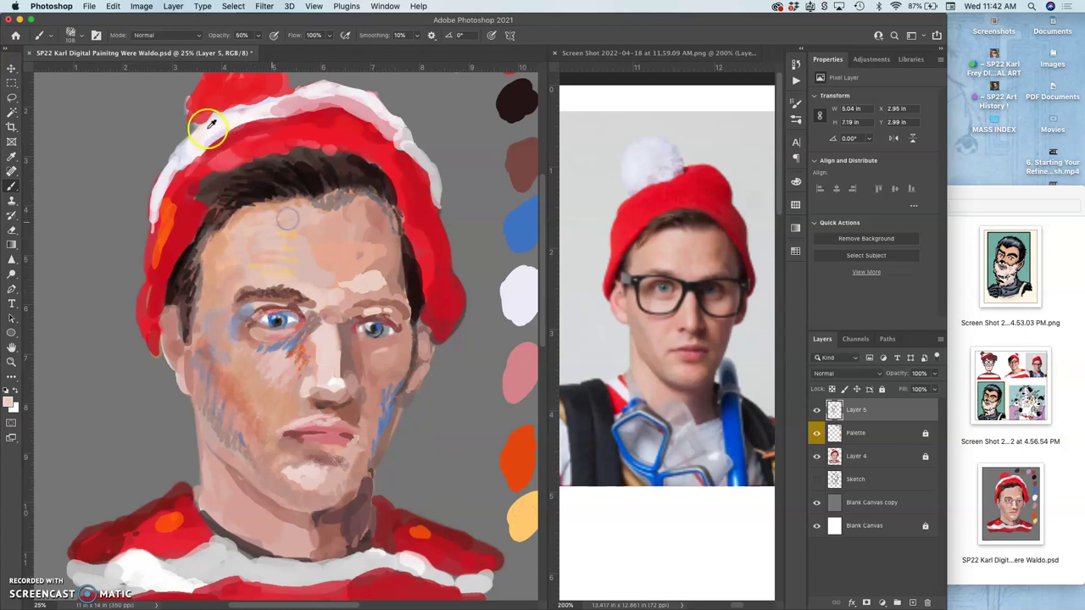
{"action": "left_click", "coordinate": [267, 249]}
{"action": "mouse_move", "coordinate": [275, 219]}
{"action": "left_mouse_down"}
{"action": "mouse_move", "coordinate": [295, 210]}
{"action": "mouse_move", "coordinate": [298, 261]}
{"action": "left_mouse_up"}
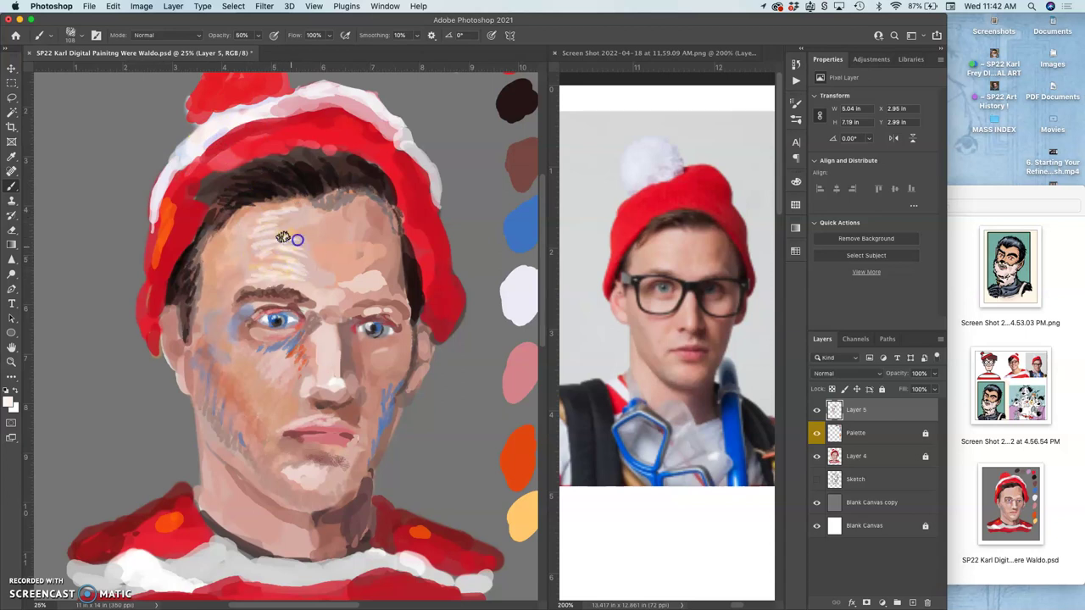
{"action": "mouse_move", "coordinate": [283, 236]}
{"action": "left_mouse_down"}
{"action": "mouse_move", "coordinate": [311, 224]}
{"action": "mouse_move", "coordinate": [279, 226]}
{"action": "left_mouse_up"}
{"action": "left_click_drag", "start_coordinate": [237, 280], "coordinate": [220, 287]}
{"action": "left_click_drag", "start_coordinate": [249, 243], "coordinate": [227, 256]}
- Sample pink, brown and pale pink tones and hatch them over the near temple and that side of the forehead
{"action": "left_click", "coordinate": [346, 277], "text": "alt"}
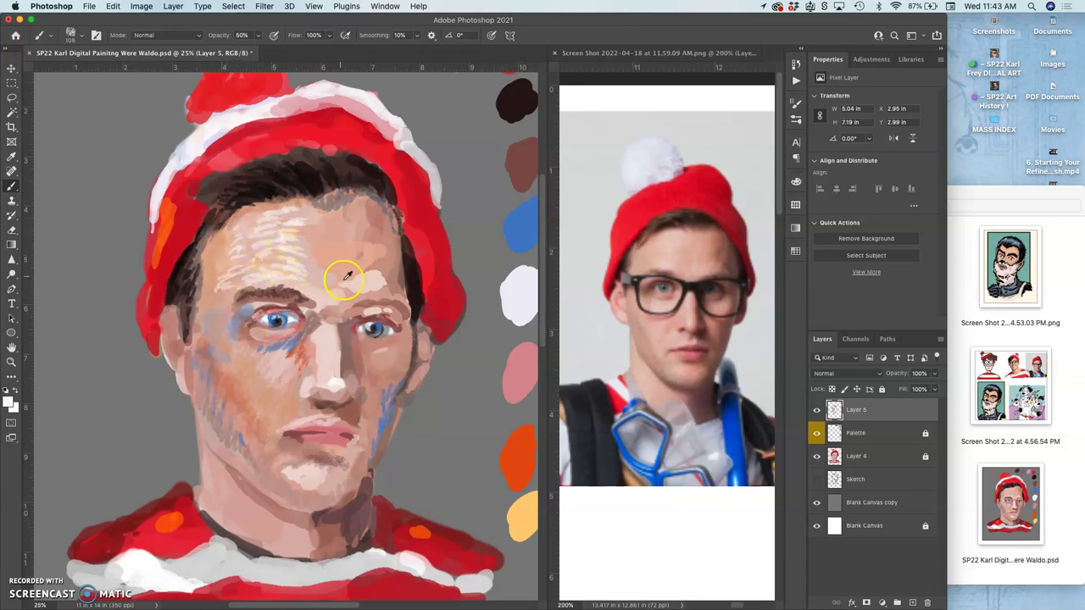
{"action": "left_click", "coordinate": [213, 273], "text": "alt"}
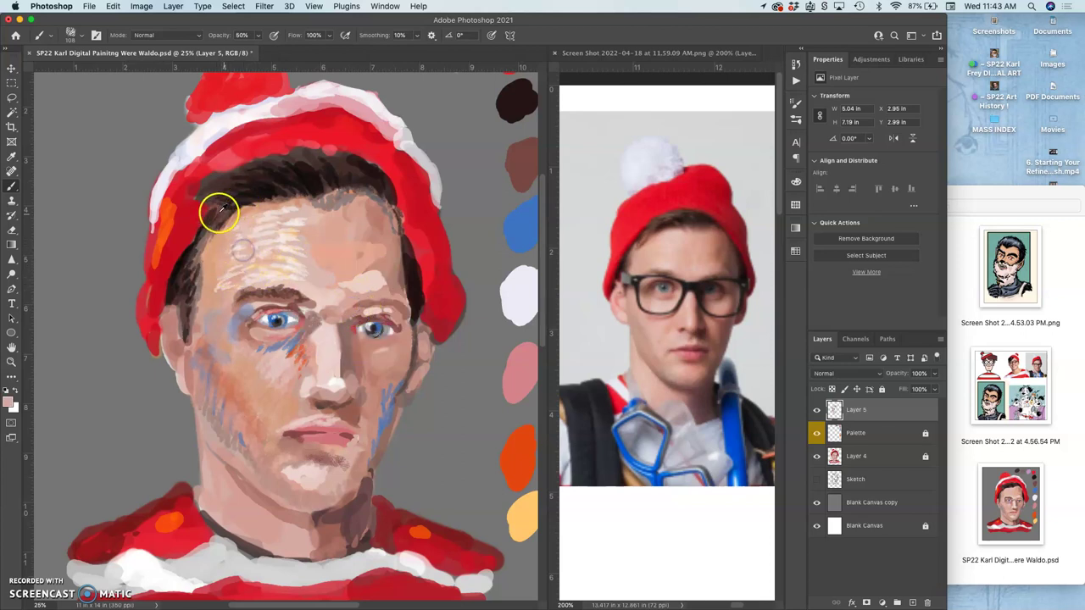
{"action": "left_click", "coordinate": [230, 248], "text": "alt"}
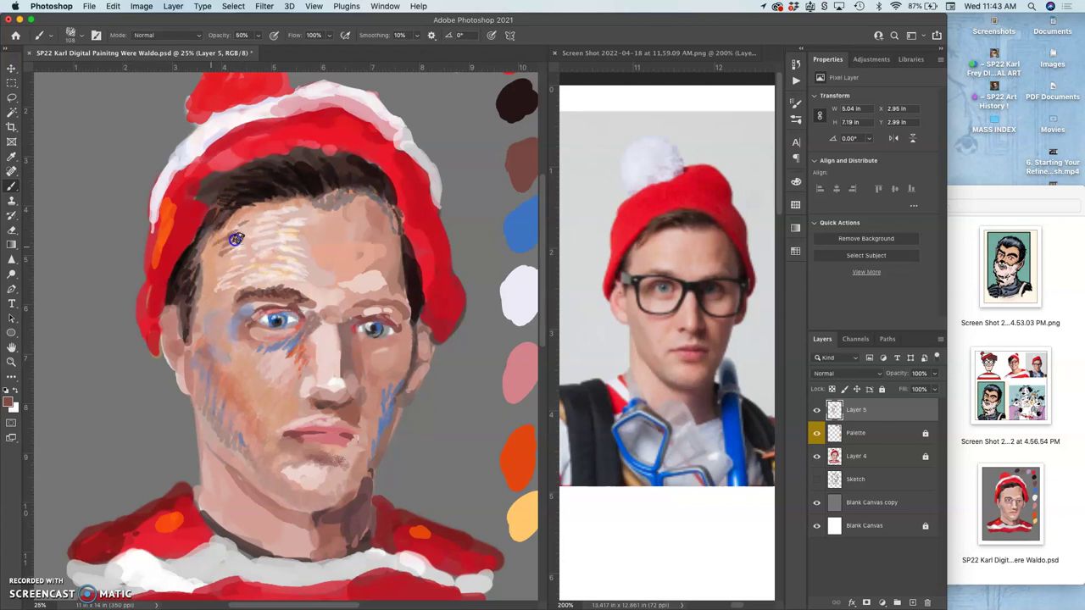
{"action": "left_click_drag", "start_coordinate": [222, 272], "coordinate": [223, 285]}
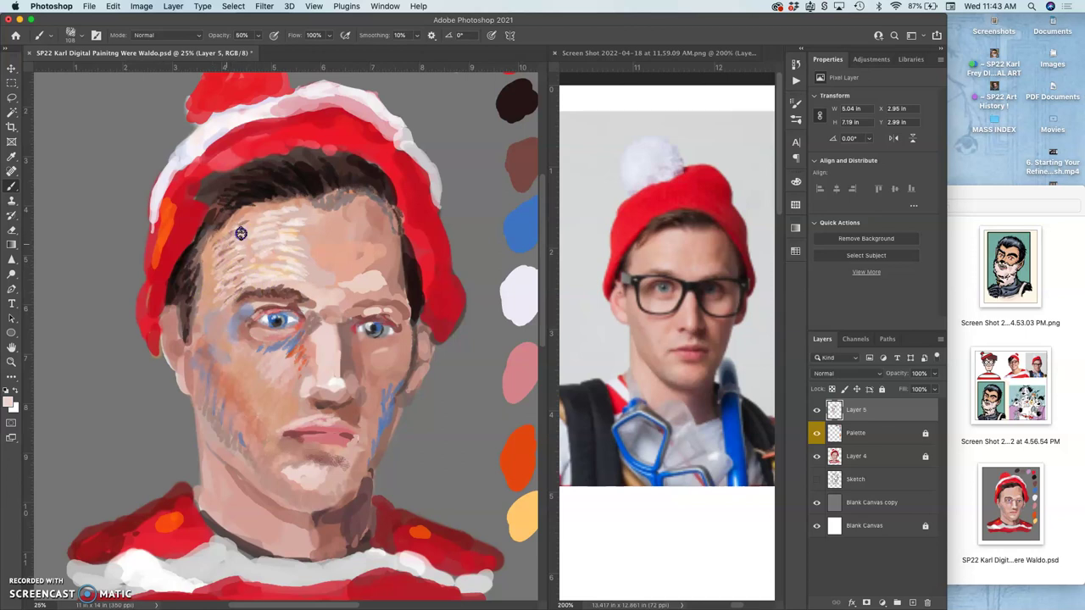
{"action": "mouse_move", "coordinate": [240, 233]}
{"action": "left_mouse_down"}
{"action": "mouse_move", "coordinate": [225, 254]}
{"action": "mouse_move", "coordinate": [246, 273]}
{"action": "left_mouse_up"}
{"action": "left_click_drag", "start_coordinate": [249, 217], "coordinate": [266, 217]}
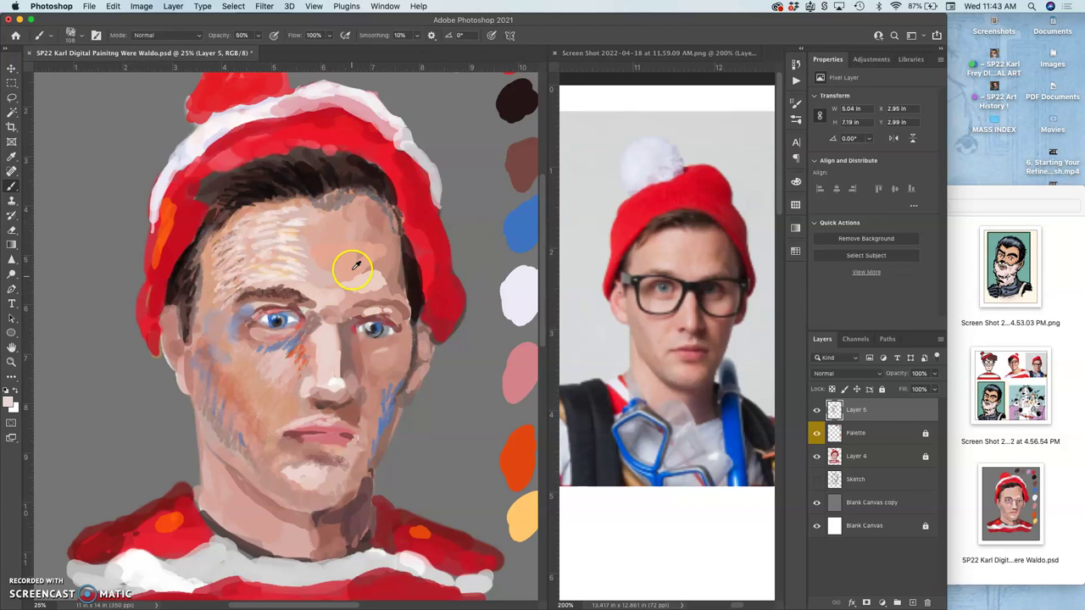
- Sample peach and pale pink from the forehead and hatch them down its centre from the hairline to the brow
{"action": "left_click", "coordinate": [347, 260], "text": "alt"}
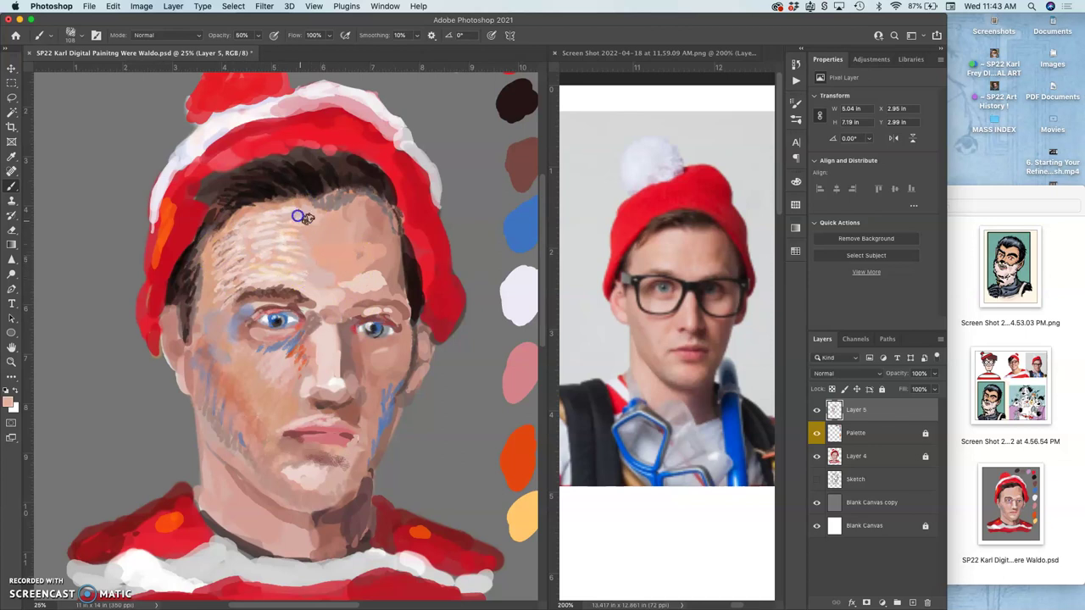
{"action": "mouse_move", "coordinate": [301, 253]}
{"action": "left_mouse_down"}
{"action": "mouse_move", "coordinate": [281, 277]}
{"action": "mouse_move", "coordinate": [306, 289]}
{"action": "mouse_move", "coordinate": [279, 260]}
{"action": "mouse_move", "coordinate": [261, 259]}
{"action": "mouse_move", "coordinate": [267, 253]}
{"action": "mouse_move", "coordinate": [311, 296]}
{"action": "left_mouse_up"}
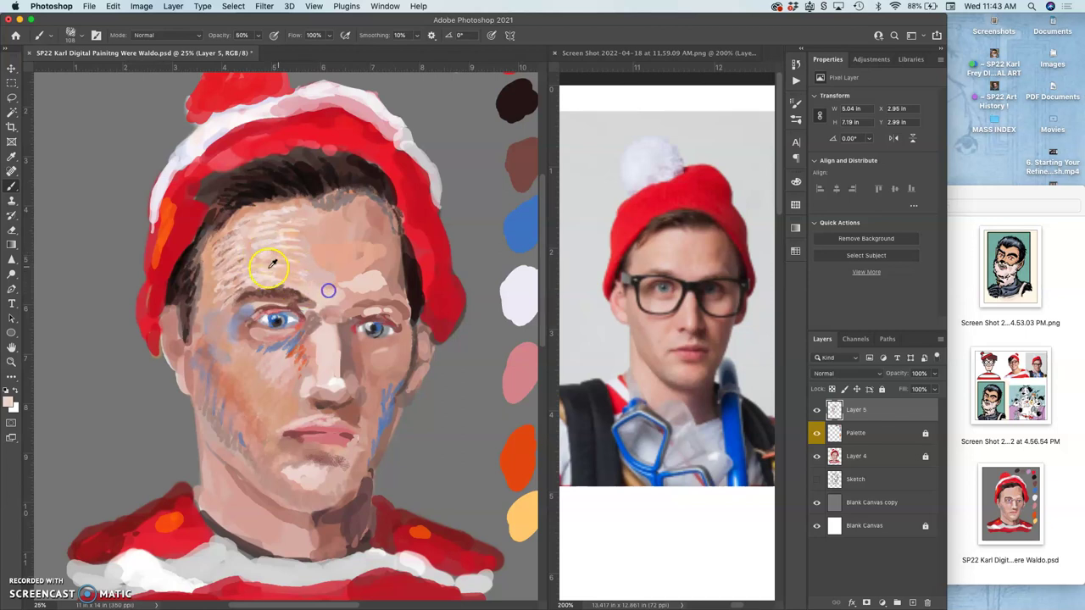
{"action": "left_click_drag", "start_coordinate": [271, 264], "coordinate": [265, 241]}
{"action": "left_click", "coordinate": [307, 286]}
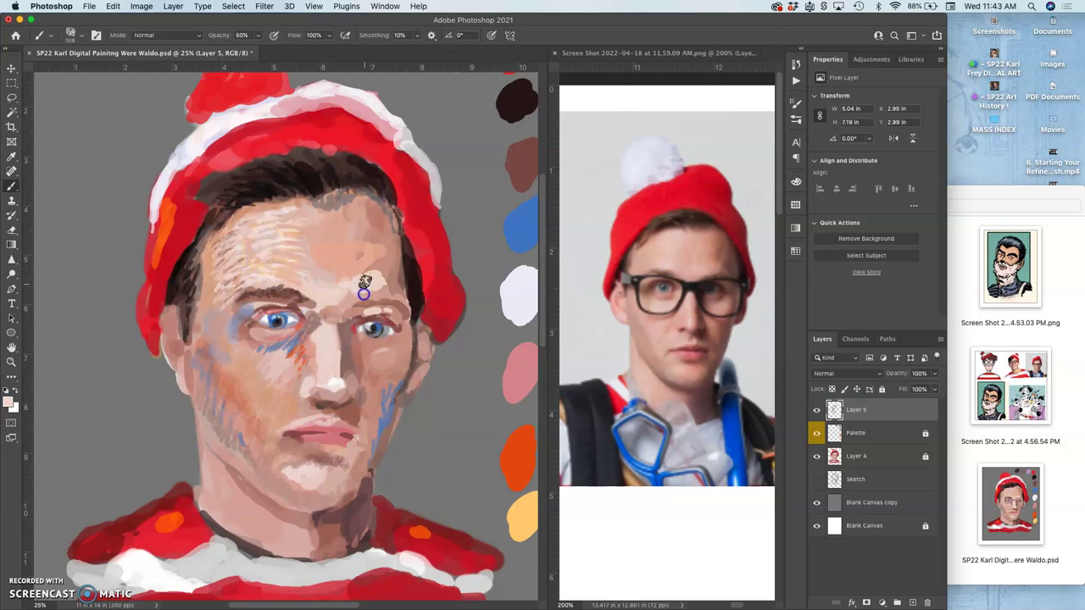
- Hatch pale pink highlights above the far eyebrow and blend them into the forehead centre with sampled flesh tones
{"action": "left_click_drag", "start_coordinate": [387, 260], "coordinate": [378, 270]}
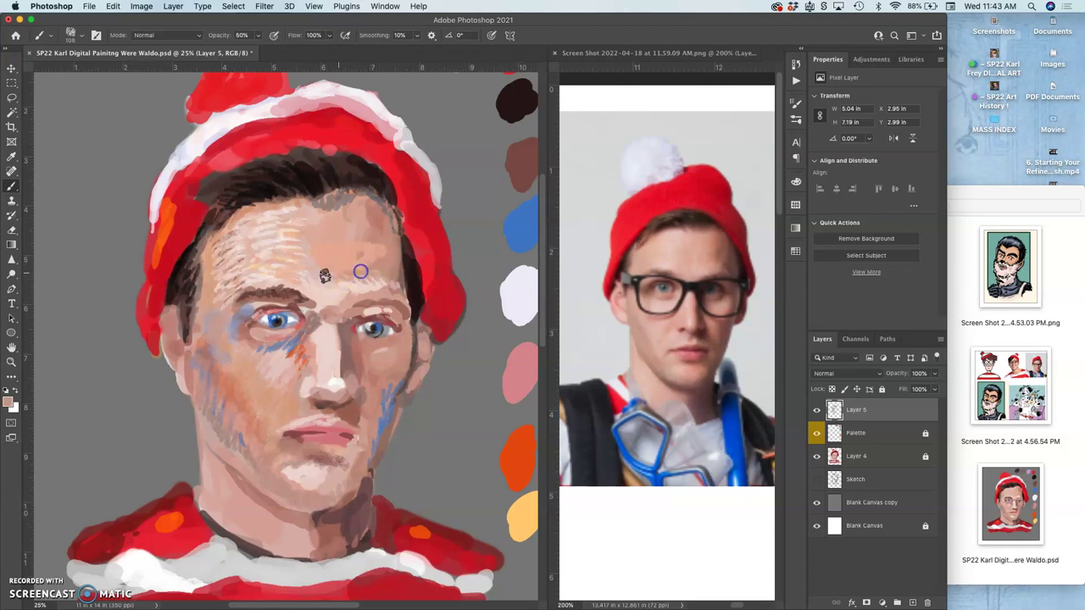
{"action": "left_click_drag", "start_coordinate": [313, 279], "coordinate": [335, 267]}
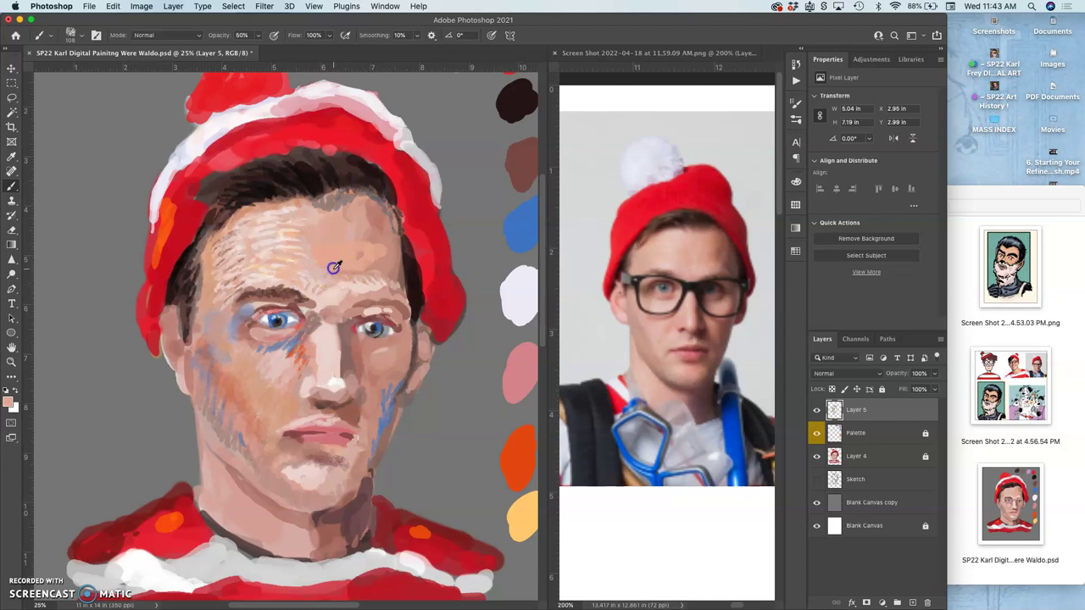
{"action": "left_click", "coordinate": [345, 282]}
{"action": "left_click", "coordinate": [285, 247]}
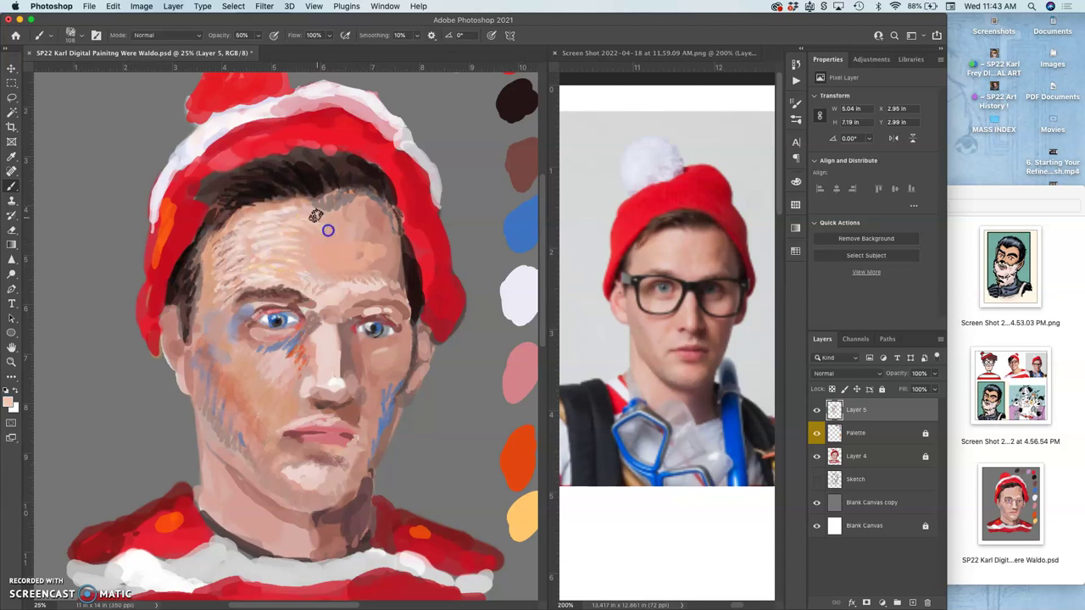
{"action": "left_click", "coordinate": [320, 268]}
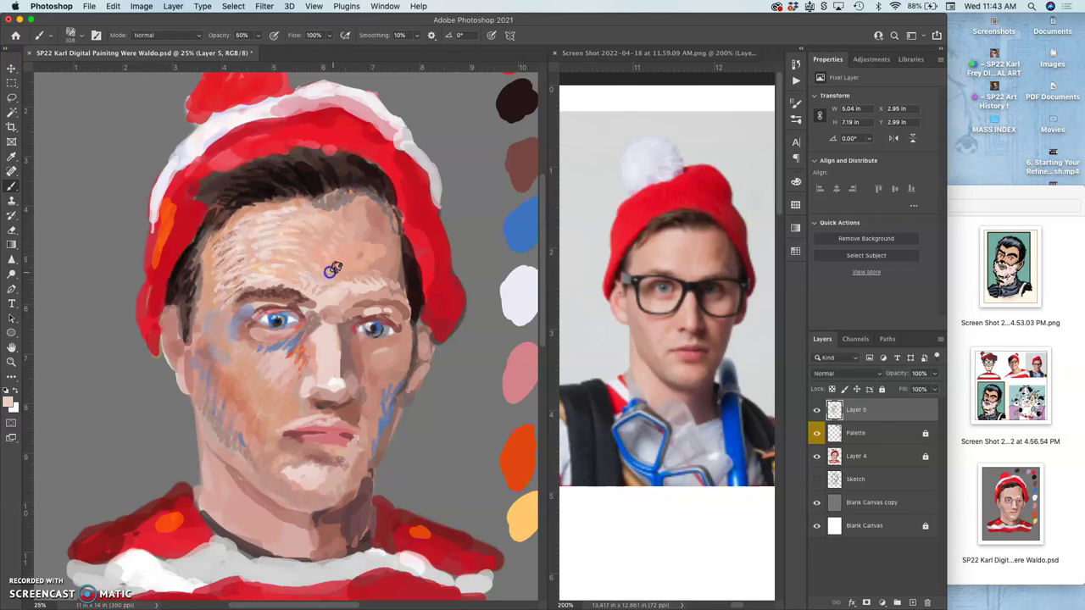
- Shade the far side of the forehead with hatching in sampled brown, palette orange and lip pink
{"action": "left_click", "coordinate": [399, 282]}
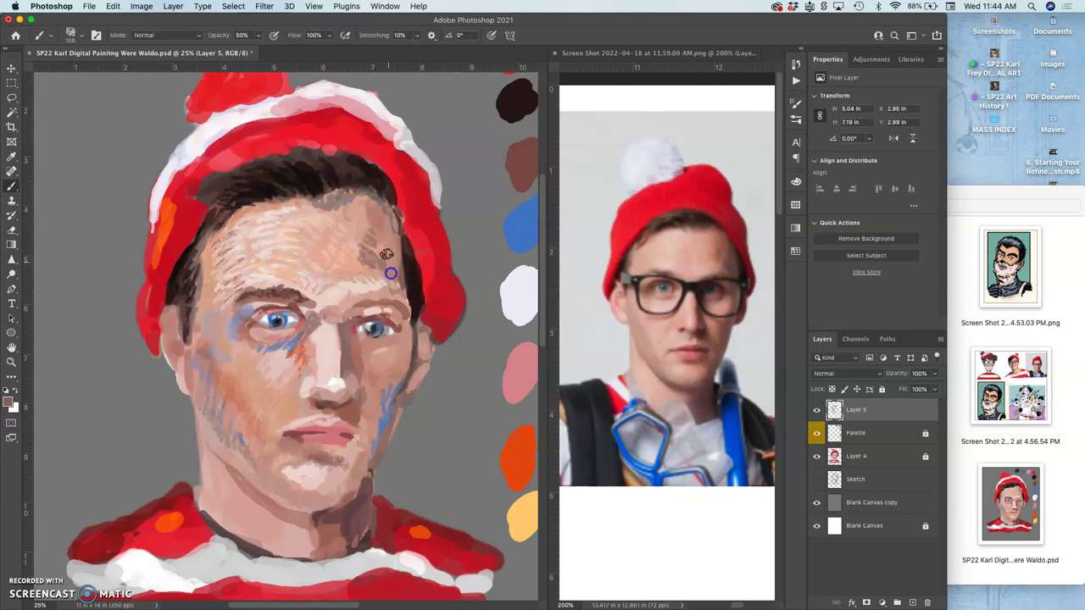
{"action": "left_click", "coordinate": [383, 240]}
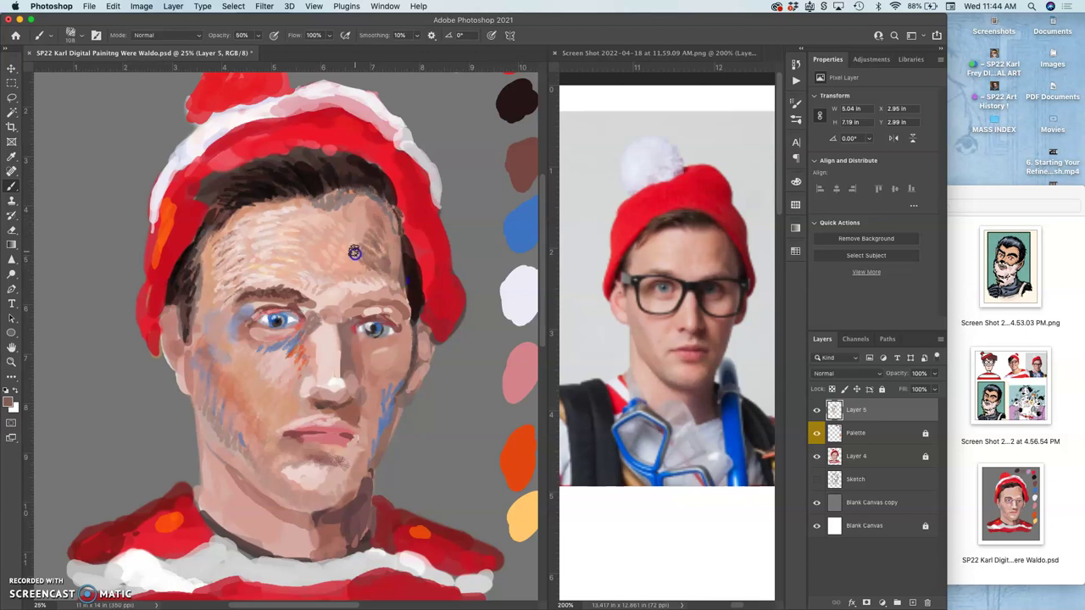
{"action": "left_click", "coordinate": [515, 457], "text": "alt"}
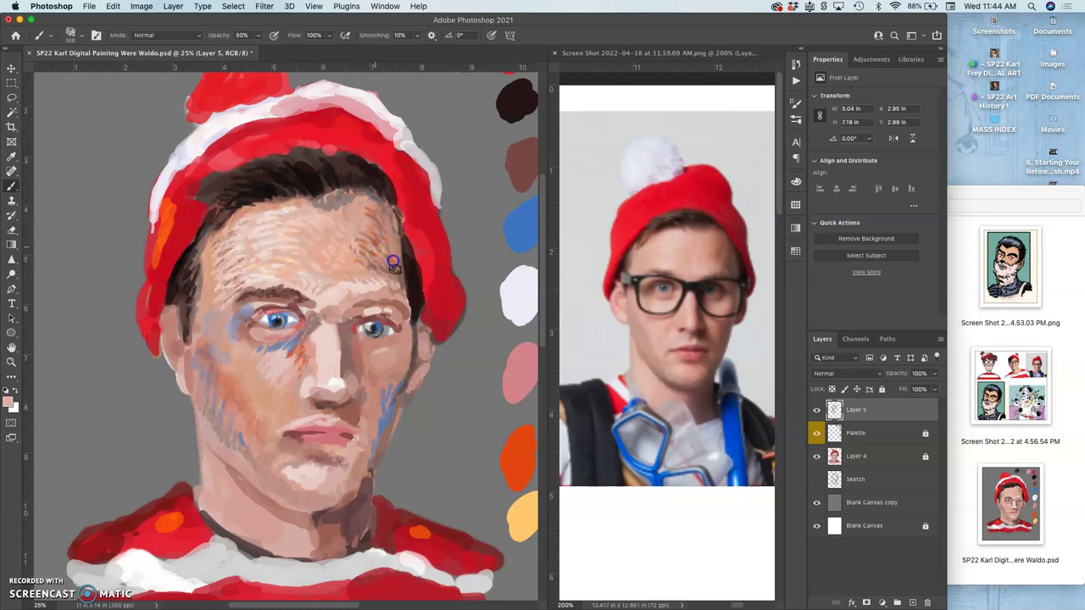
{"action": "left_click", "coordinate": [316, 428], "text": "alt"}
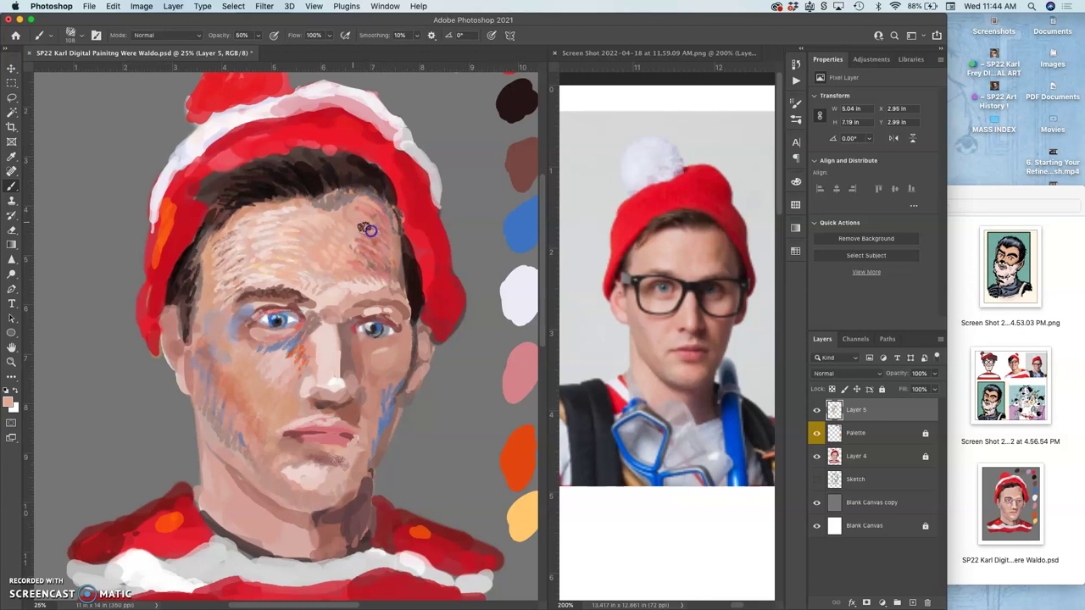
- Sample a pale tone from the near forehead and hatch light strokes over the upper far side below the hairline
{"action": "left_click", "coordinate": [284, 210], "text": "alt"}
{"action": "mouse_move", "coordinate": [339, 222]}
{"action": "left_mouse_down"}
{"action": "mouse_move", "coordinate": [349, 222]}
{"action": "mouse_move", "coordinate": [337, 221]}
{"action": "left_mouse_up"}
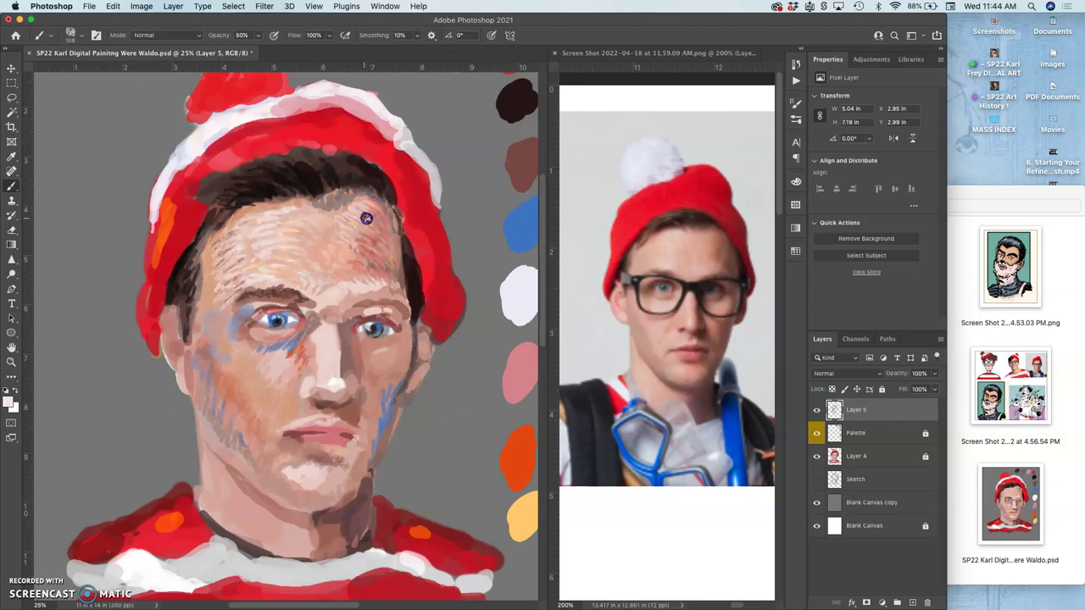
{"action": "mouse_move", "coordinate": [373, 212]}
{"action": "left_mouse_down"}
{"action": "mouse_move", "coordinate": [382, 235]}
{"action": "mouse_move", "coordinate": [375, 217]}
{"action": "left_mouse_up"}
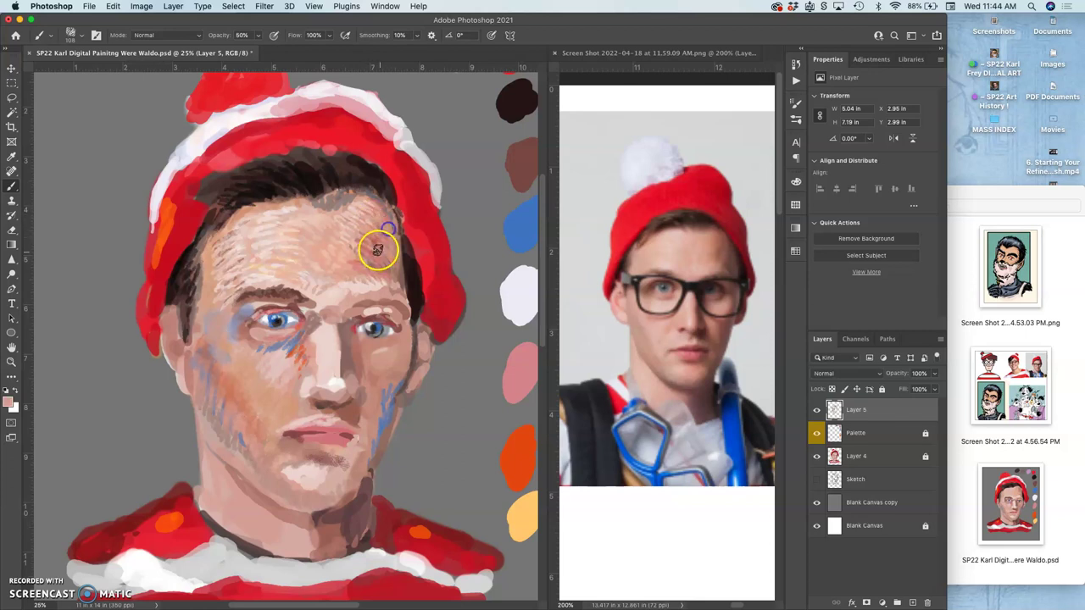
- Zoom in on the forehead and compare the painting with Layer 5 hidden and shown
{"action": "key", "text": "super+plus"}
{"action": "key", "text": "super+plus"}
{"action": "key", "text": "super+plus"}
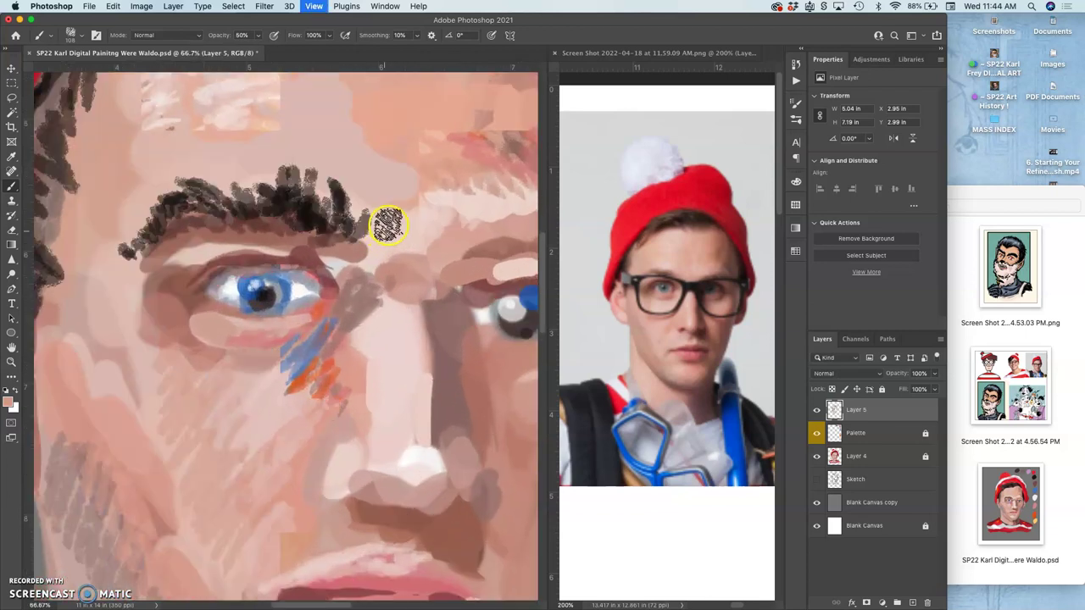
{"action": "left_click_drag", "start_coordinate": [380, 244], "coordinate": [285, 329]}
{"action": "mouse_move", "coordinate": [395, 203]}
{"action": "left_mouse_down"}
{"action": "mouse_move", "coordinate": [352, 256]}
{"action": "mouse_move", "coordinate": [360, 230]}
{"action": "left_mouse_up"}
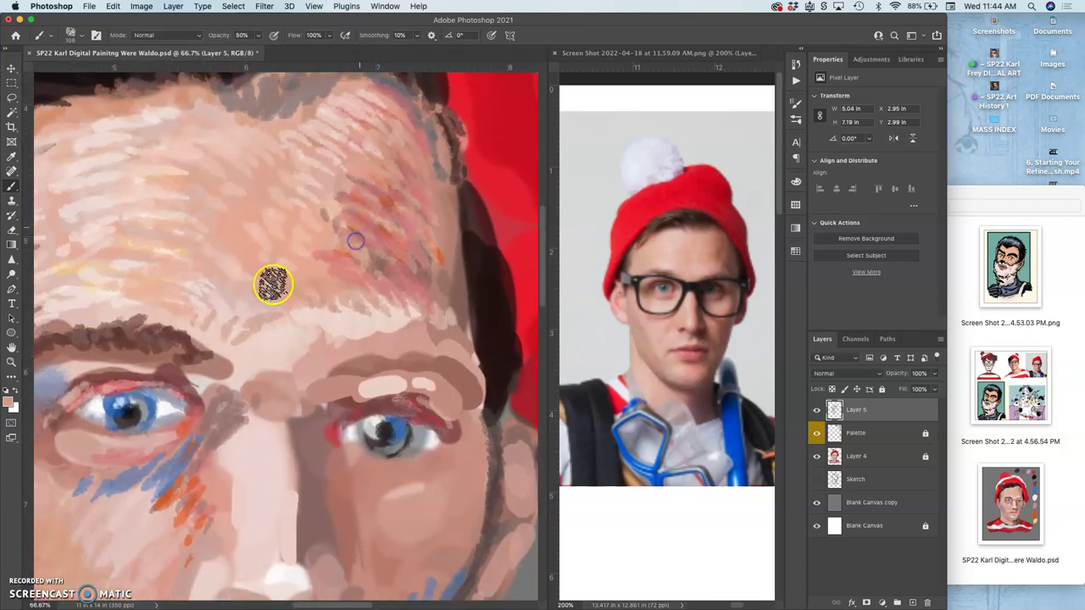
{"action": "left_click", "coordinate": [816, 409]}
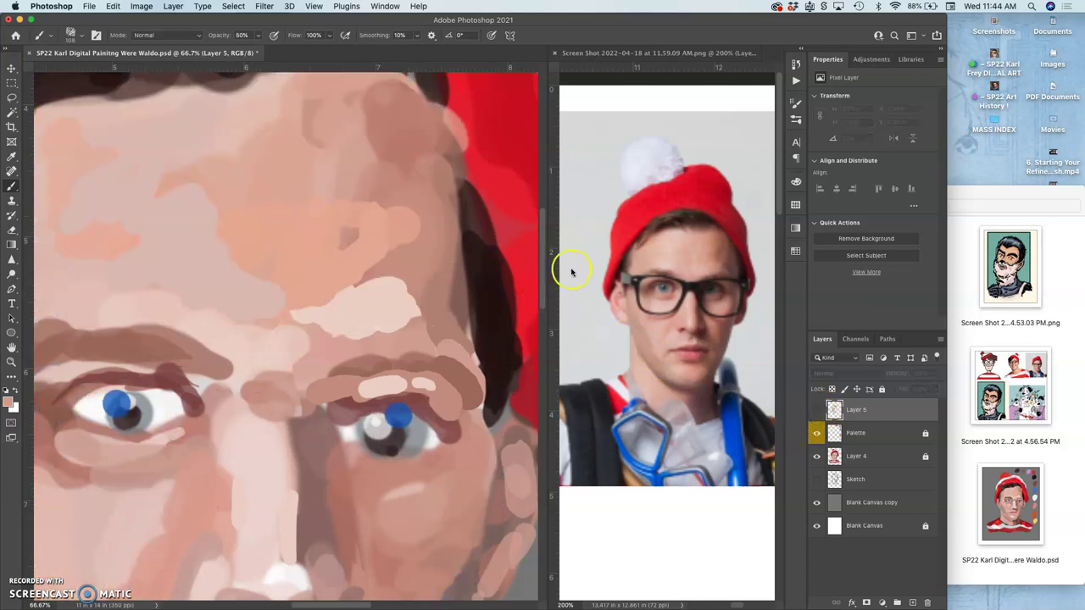
{"action": "left_click", "coordinate": [817, 410]}
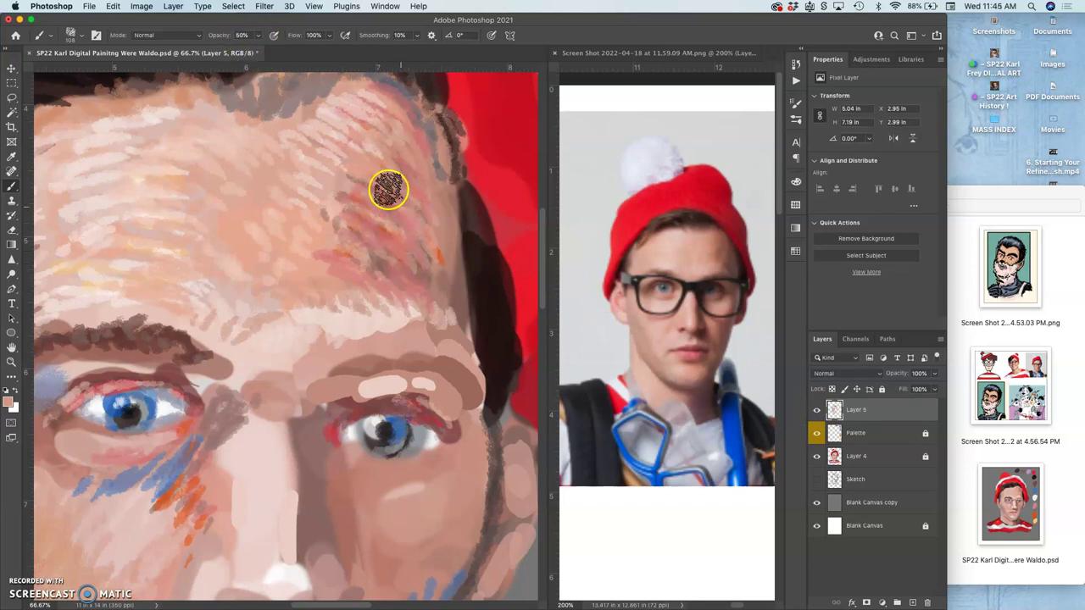
- Hatch sampled flesh pink along the edge of the reddish forehead shading, and save the painting
{"action": "left_click", "coordinate": [333, 183], "text": "alt"}
{"action": "left_click_drag", "start_coordinate": [350, 186], "coordinate": [342, 177]}
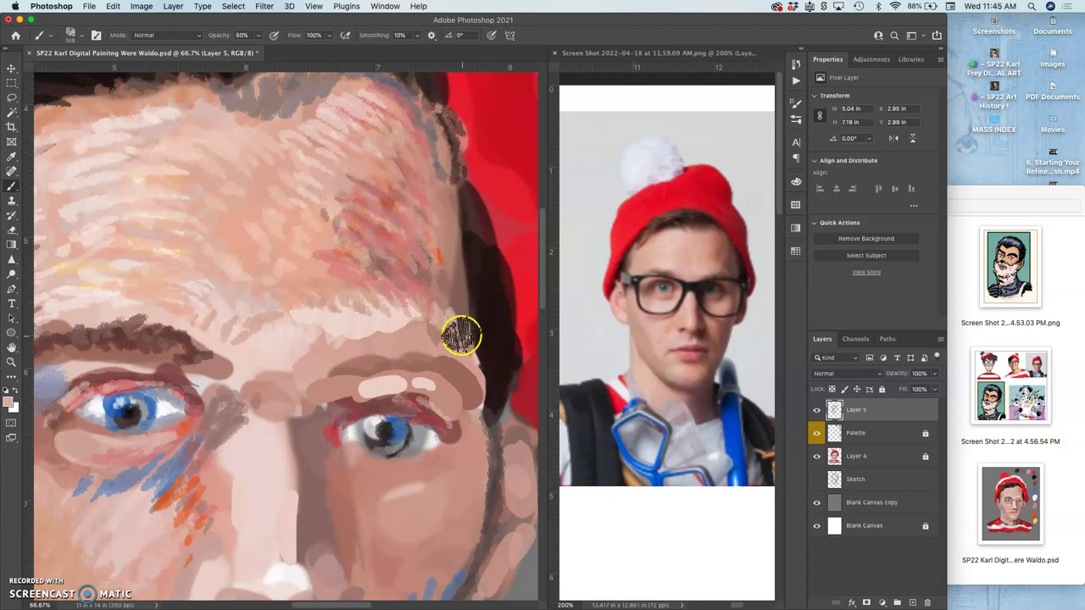
{"action": "left_click", "coordinate": [375, 150]}
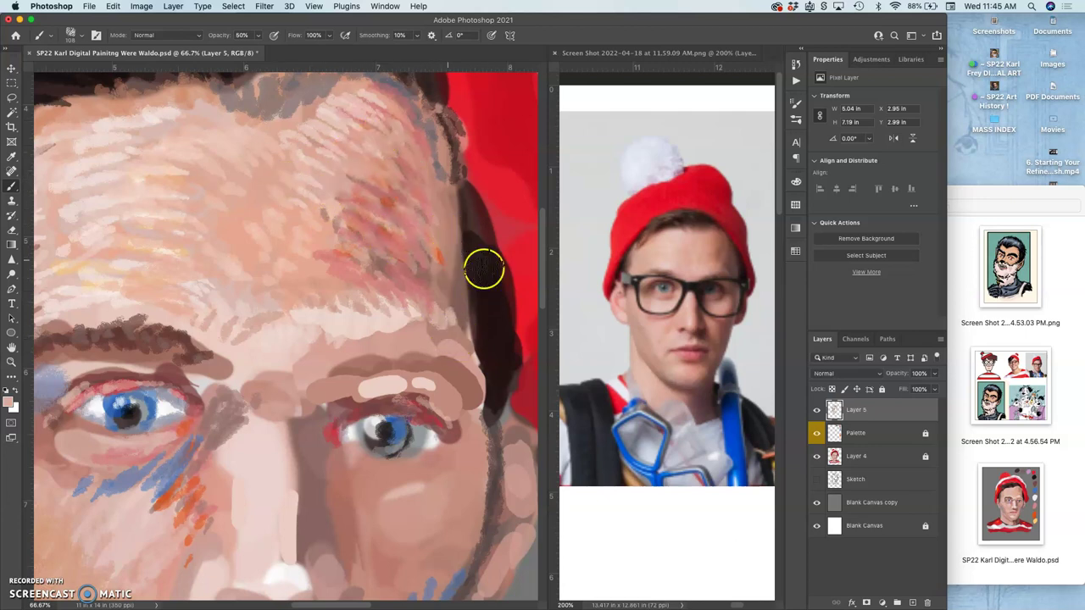
{"action": "key", "text": "super+z"}
{"action": "key", "text": "super+s"}
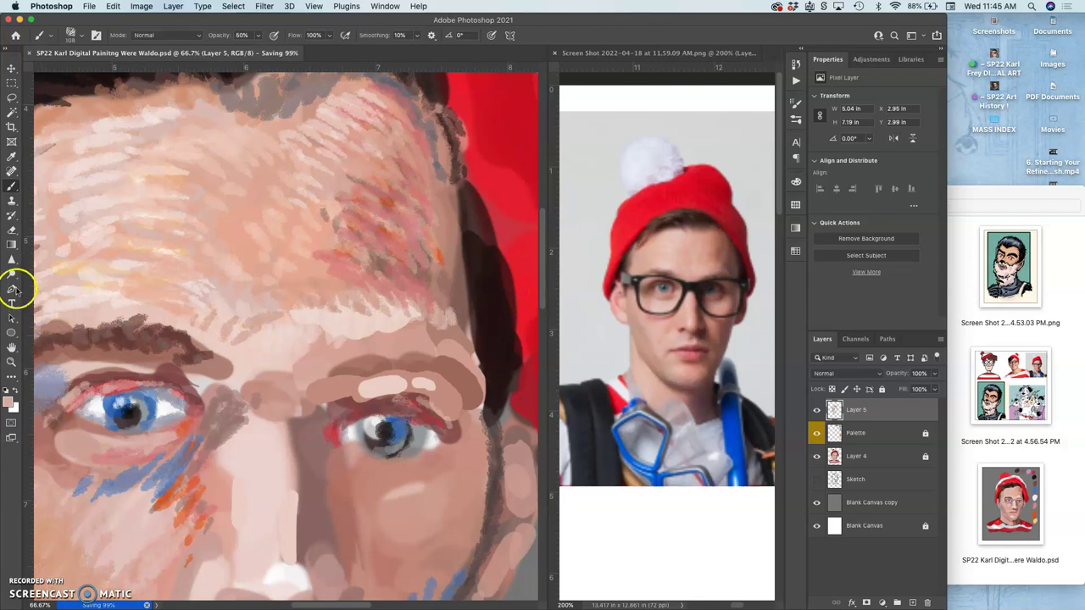
- Lighten the reddish hatching on the far side of the forehead with the Dodge tool, and undo the last stroke
{"action": "left_click", "coordinate": [11, 275]}
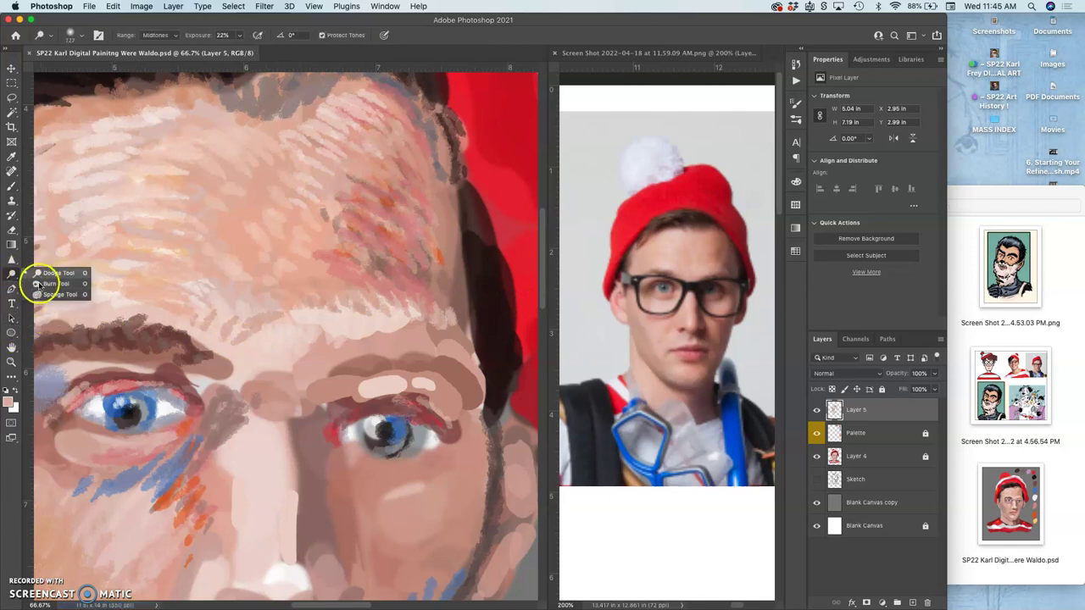
{"action": "left_click_drag", "start_coordinate": [404, 274], "coordinate": [415, 199]}
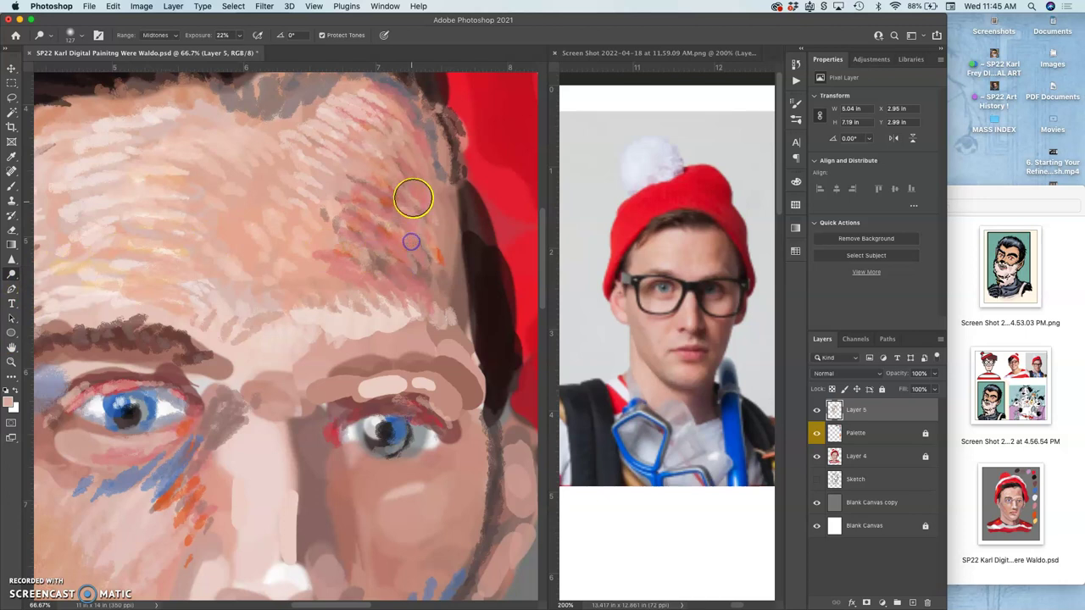
{"action": "left_click_drag", "start_coordinate": [408, 246], "coordinate": [414, 215]}
{"action": "left_click_drag", "start_coordinate": [405, 244], "coordinate": [414, 174]}
{"action": "key", "text": "super+z"}
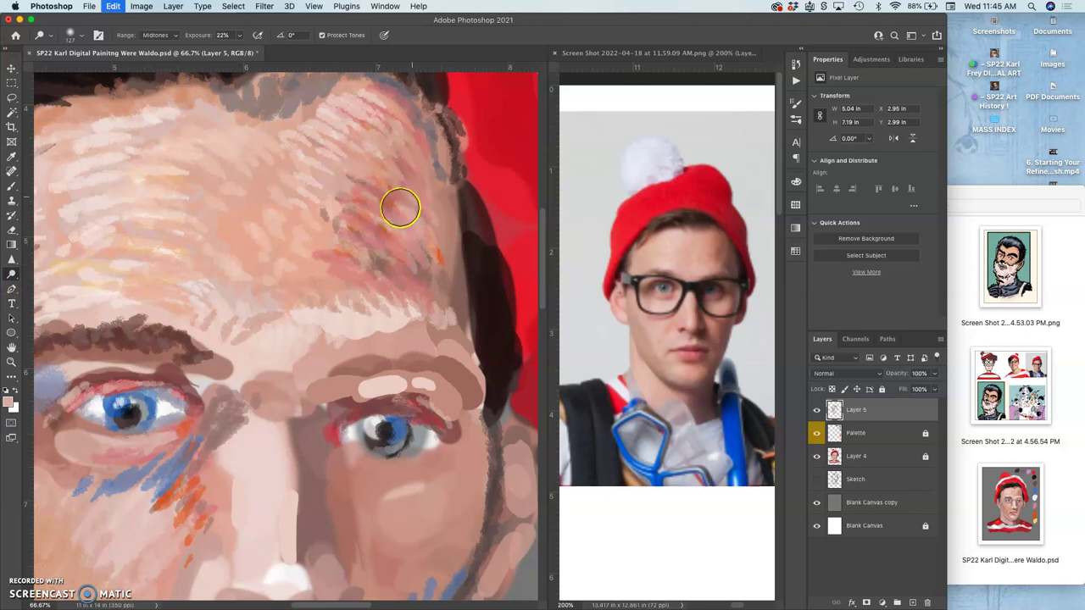
- Try blending the reddish hatching on the far side of the forehead with the Smudge tool at 50% strength
{"action": "left_click", "coordinate": [11, 261]}
{"action": "left_click", "coordinate": [49, 282]}
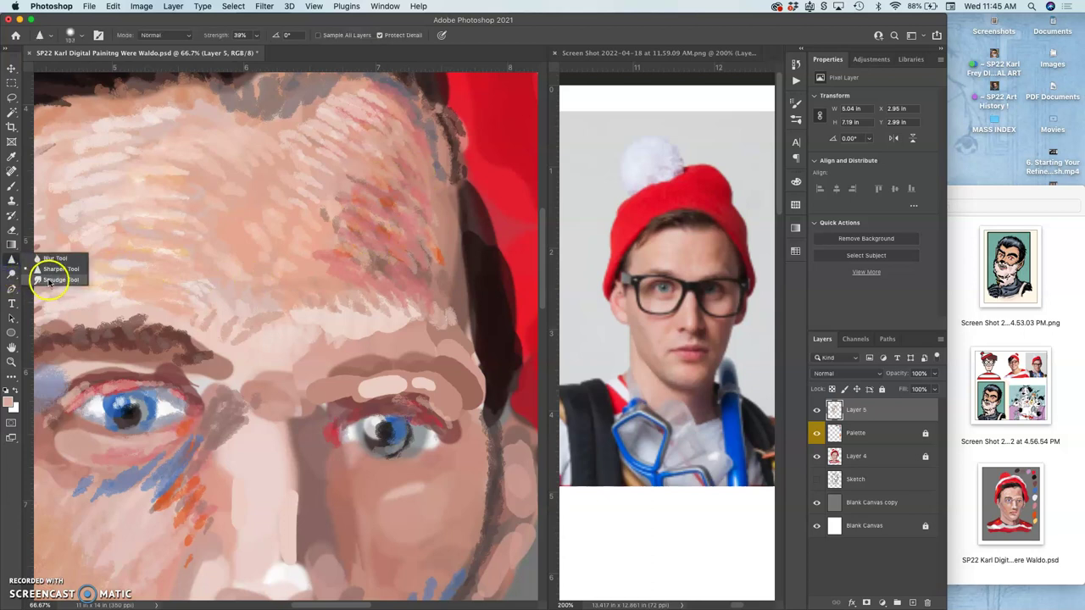
{"action": "left_click", "coordinate": [71, 34]}
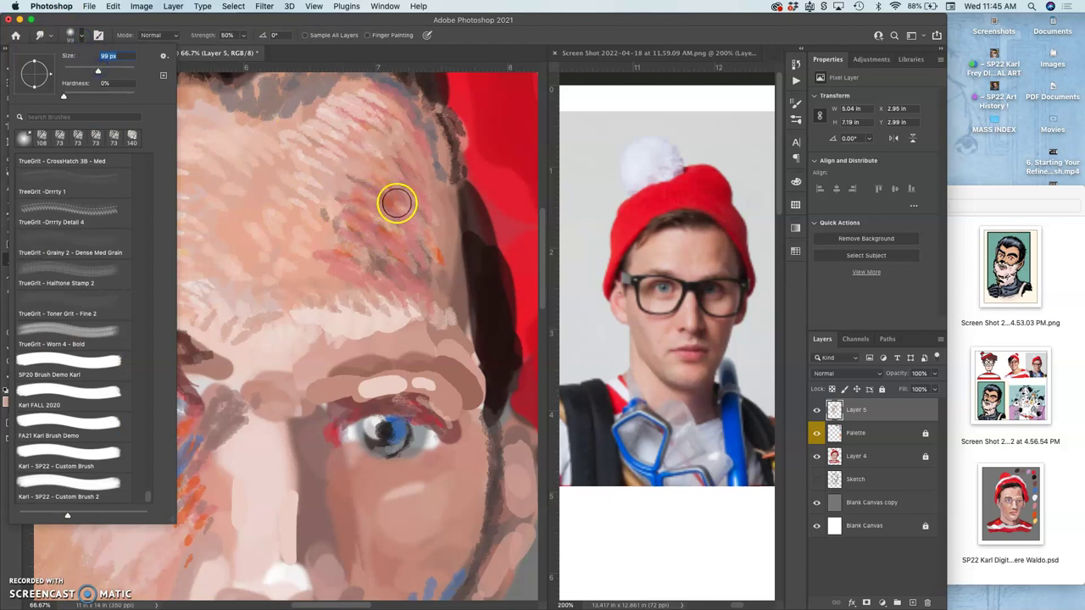
{"action": "left_click", "coordinate": [398, 203]}
{"action": "mouse_move", "coordinate": [382, 175]}
{"action": "left_mouse_down"}
{"action": "mouse_move", "coordinate": [345, 220]}
{"action": "mouse_move", "coordinate": [332, 213]}
{"action": "mouse_move", "coordinate": [322, 190]}
{"action": "mouse_move", "coordinate": [371, 245]}
{"action": "mouse_move", "coordinate": [398, 222]}
{"action": "mouse_move", "coordinate": [415, 254]}
{"action": "left_mouse_up"}
{"action": "left_click", "coordinate": [373, 339]}
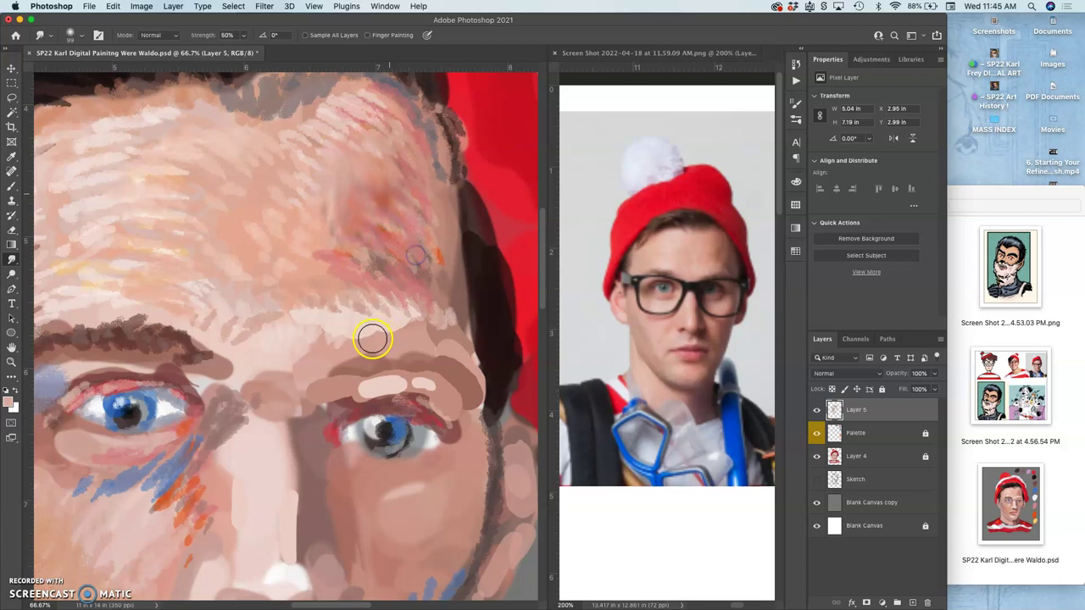
{"action": "mouse_move", "coordinate": [373, 339]}
{"action": "left_mouse_down"}
{"action": "mouse_move", "coordinate": [418, 257]}
{"action": "mouse_move", "coordinate": [419, 272]}
{"action": "mouse_move", "coordinate": [427, 267]}
{"action": "mouse_move", "coordinate": [421, 327]}
{"action": "mouse_move", "coordinate": [342, 191]}
{"action": "mouse_move", "coordinate": [382, 291]}
{"action": "mouse_move", "coordinate": [370, 223]}
{"action": "mouse_move", "coordinate": [374, 243]}
{"action": "left_mouse_up"}
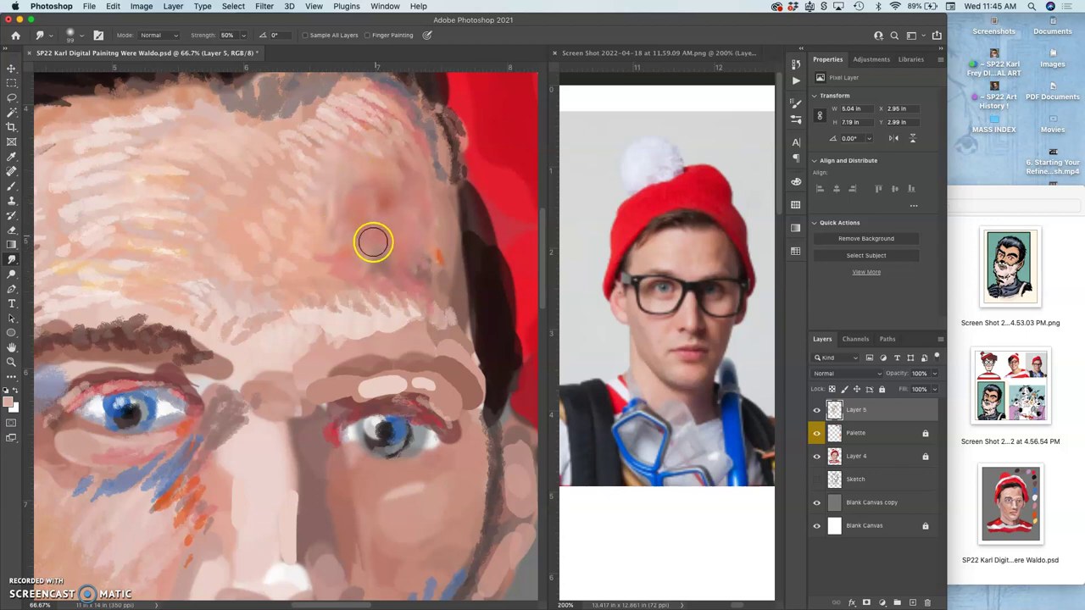
- Revert the painting to the Dodge Tool history state before the smudging
{"action": "left_click", "coordinate": [796, 65]}
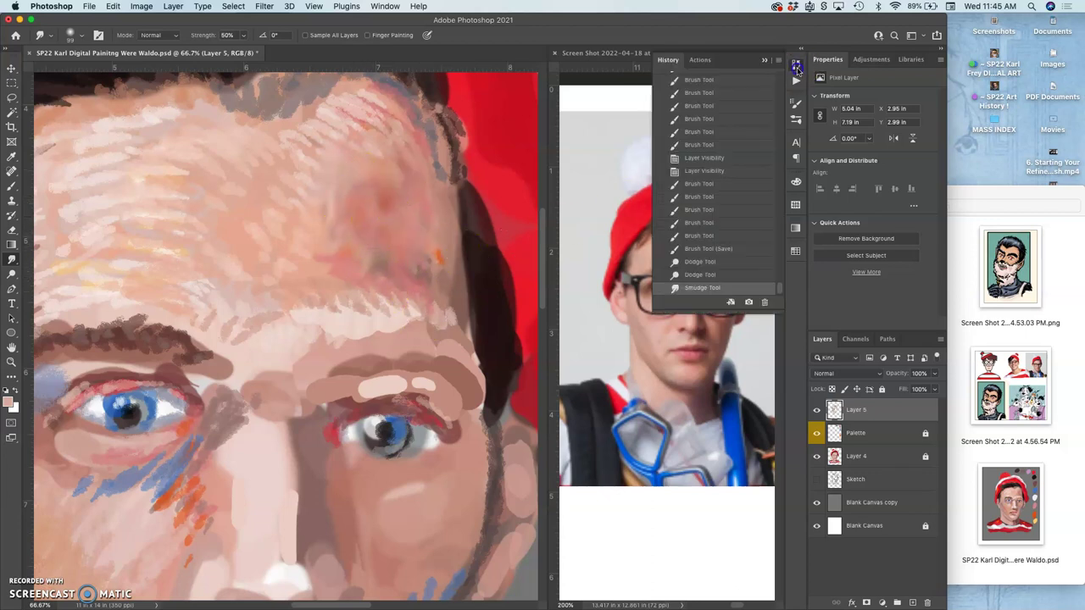
{"action": "left_click", "coordinate": [695, 273]}
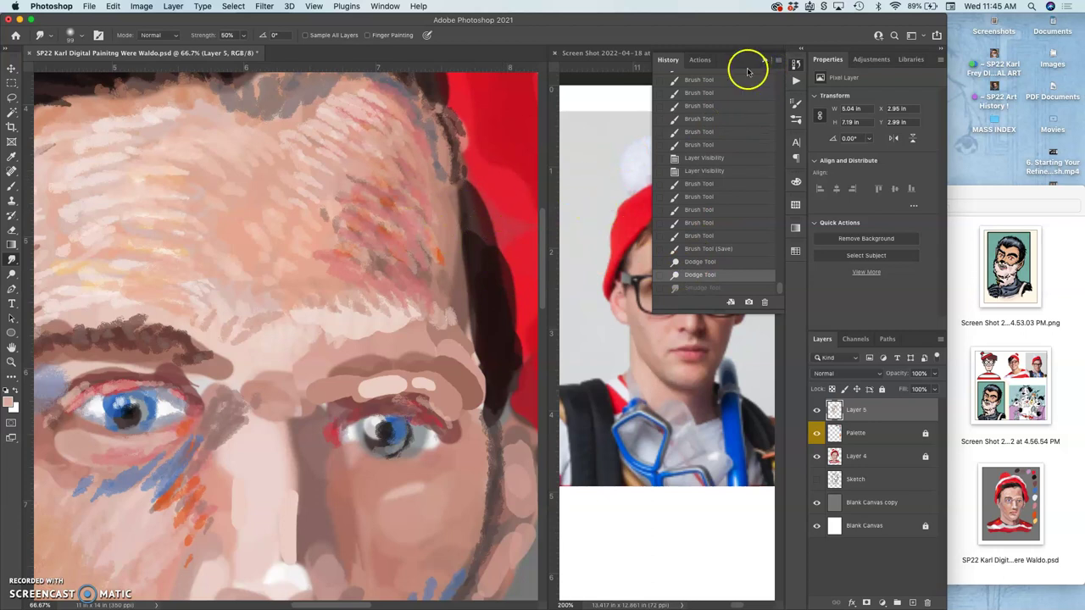
{"action": "left_click", "coordinate": [764, 61]}
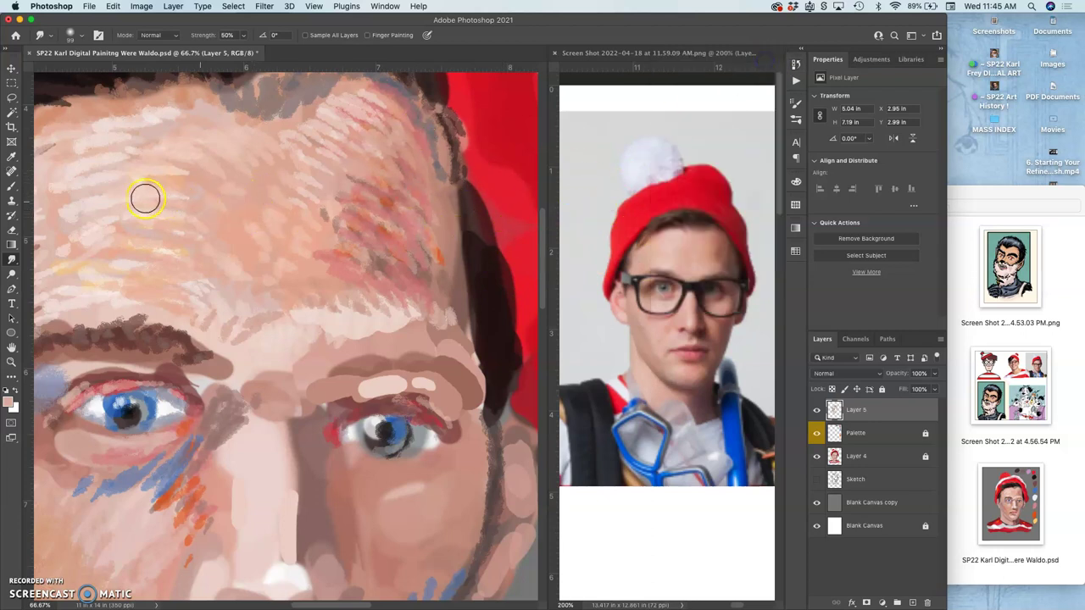
- Examine the forehead hatching close up and the whole face from a distance
{"action": "key", "text": "super+minus"}
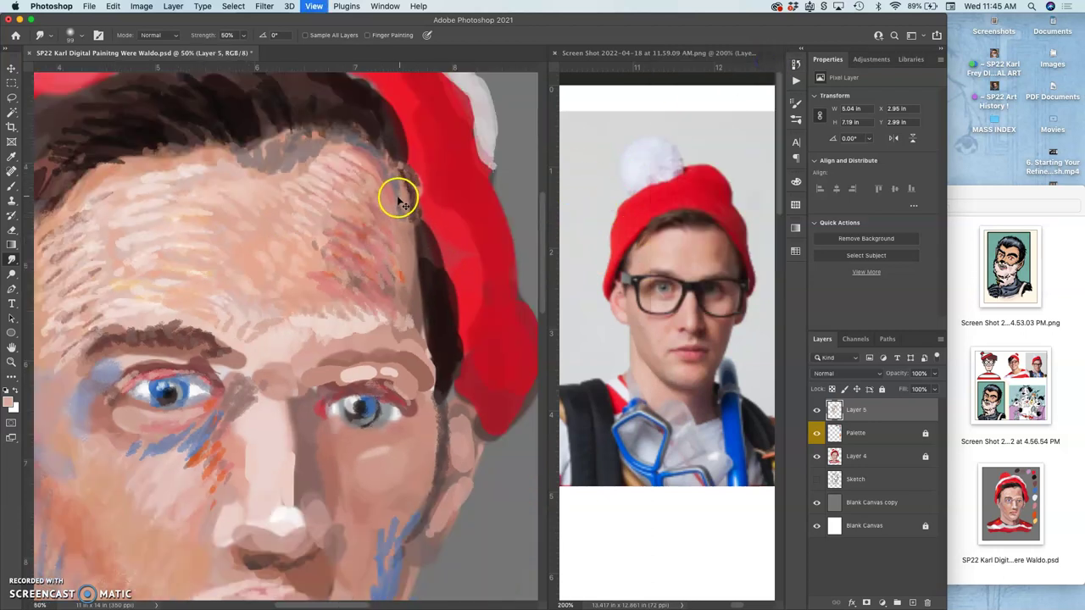
{"action": "key", "text": "super+minus"}
{"action": "scroll", "coordinate": [412, 213], "scroll_direction": "down", "scroll_amount": 4}
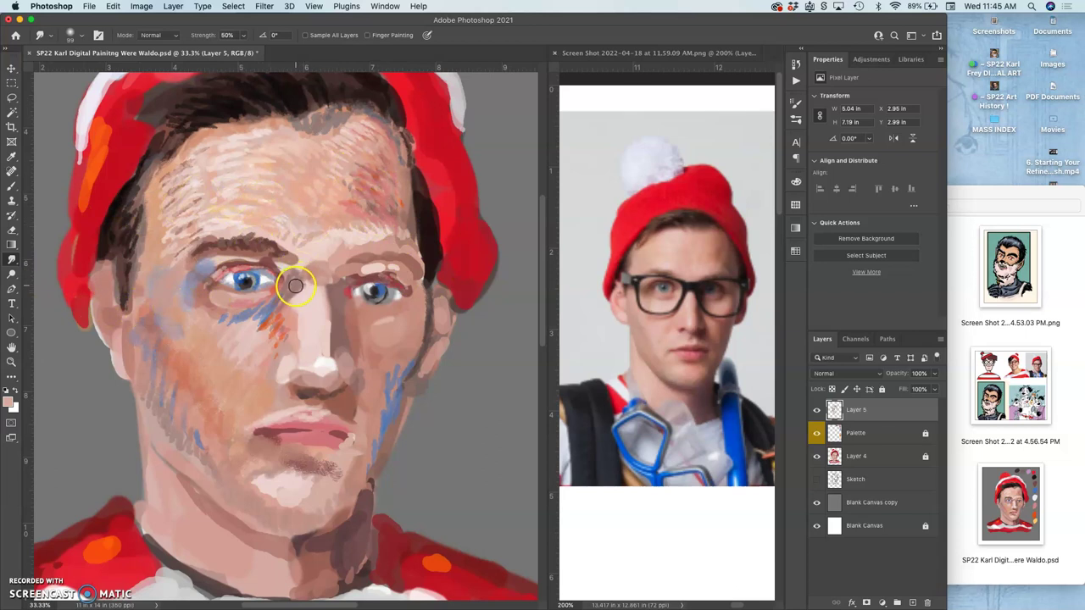
{"action": "key", "text": "super+equal"}
{"action": "key", "text": "super+equal"}
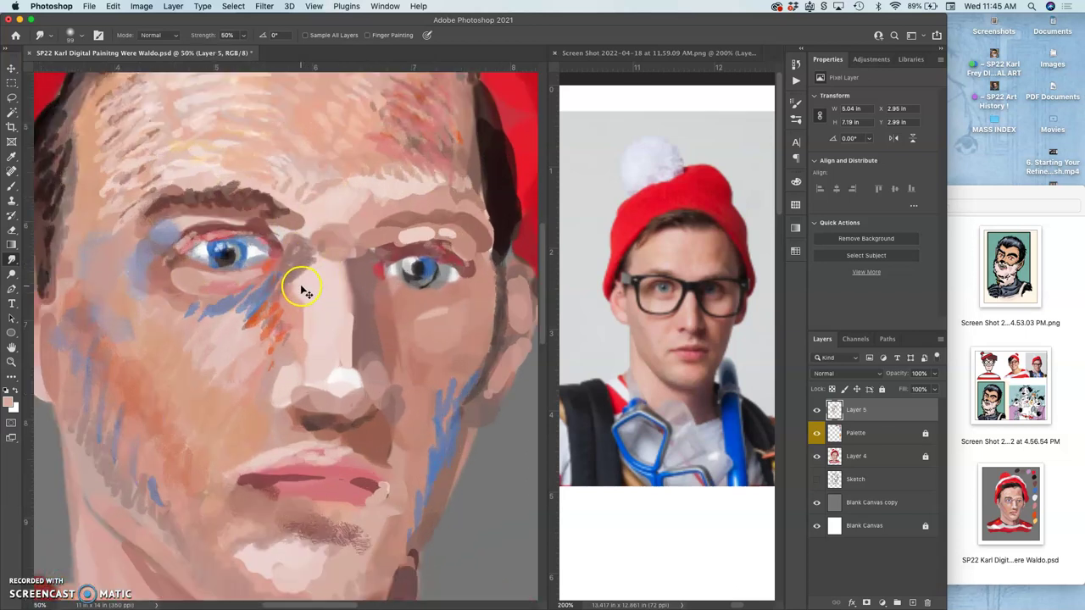
{"action": "scroll", "coordinate": [363, 295], "scroll_direction": "up", "scroll_amount": 5}
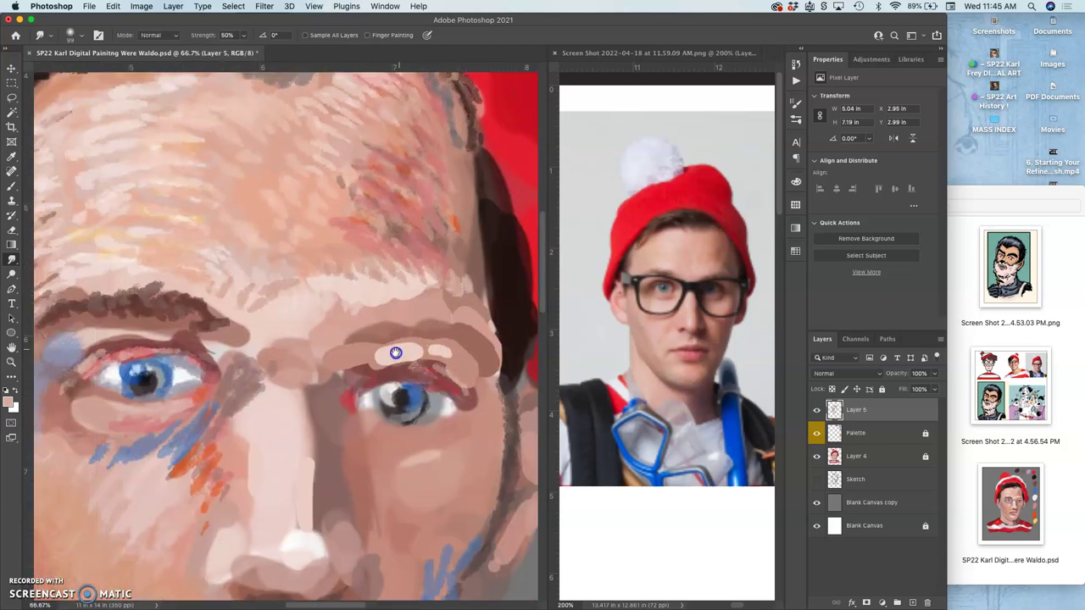
{"action": "scroll", "coordinate": [395, 356], "scroll_direction": "left", "scroll_amount": 4}
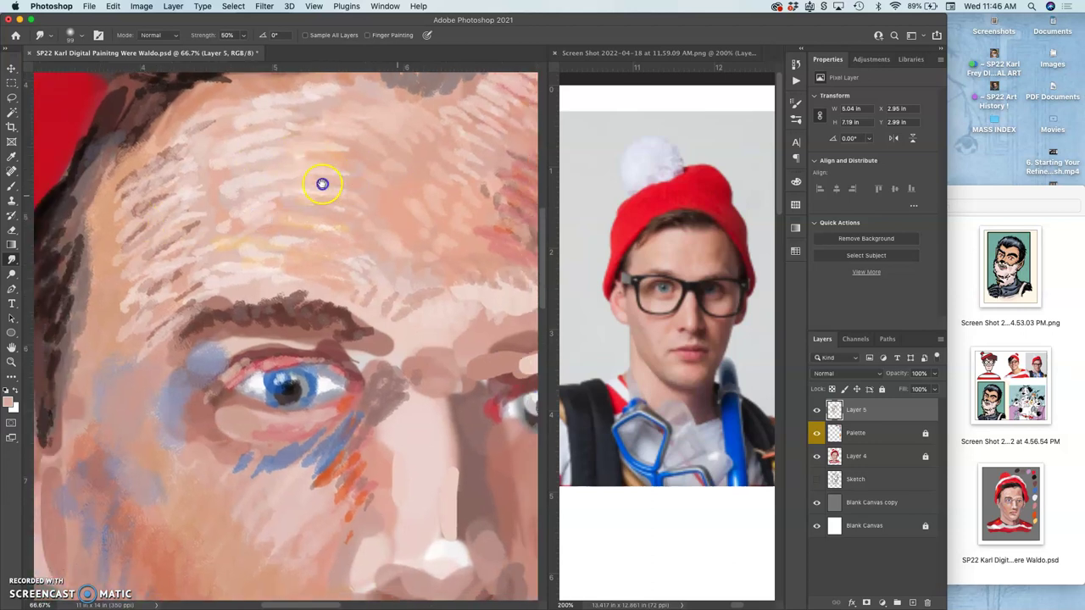
{"action": "scroll", "coordinate": [356, 162], "scroll_direction": "right", "scroll_amount": 5}
{"action": "scroll", "coordinate": [304, 146], "scroll_direction": "down", "scroll_amount": 2}
{"action": "key", "text": "super+minus"}
{"action": "key", "text": "super+minus"}
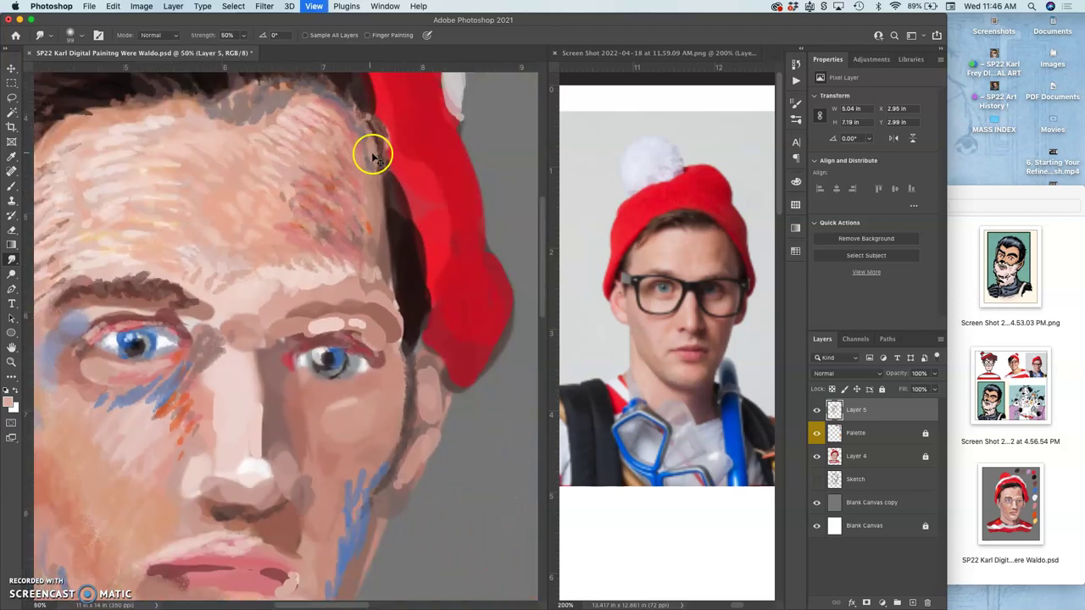
{"action": "scroll", "coordinate": [342, 246], "scroll_direction": "down", "scroll_amount": 2}
{"action": "scroll", "coordinate": [341, 246], "scroll_direction": "left", "scroll_amount": 2}
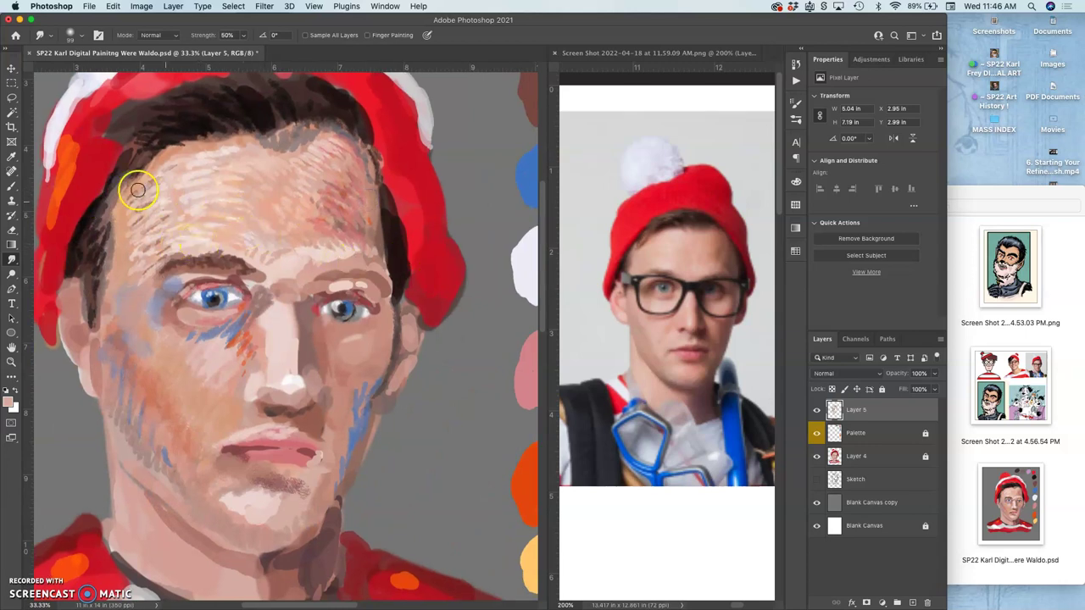
- Brush a sampled salmon red at 50% opacity over the far side of the forehead and up along its hairline
{"action": "left_click", "coordinate": [11, 187]}
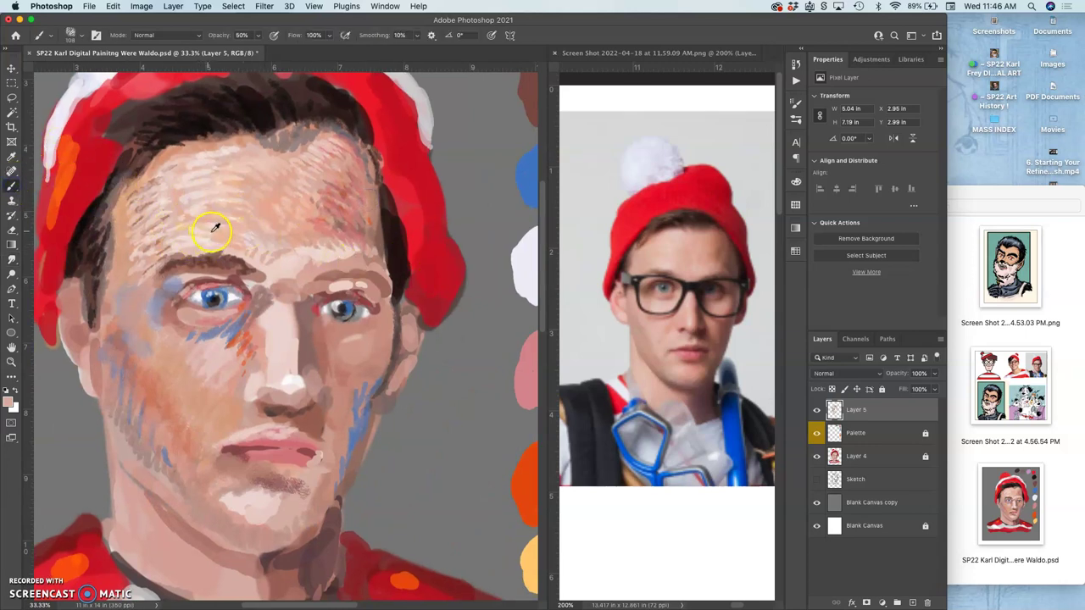
{"action": "left_click", "coordinate": [214, 232], "text": "alt"}
{"action": "mouse_move", "coordinate": [319, 212]}
{"action": "left_mouse_down"}
{"action": "mouse_move", "coordinate": [349, 233]}
{"action": "mouse_move", "coordinate": [319, 222]}
{"action": "mouse_move", "coordinate": [337, 220]}
{"action": "mouse_move", "coordinate": [331, 206]}
{"action": "mouse_move", "coordinate": [342, 239]}
{"action": "mouse_move", "coordinate": [341, 226]}
{"action": "mouse_move", "coordinate": [360, 239]}
{"action": "mouse_move", "coordinate": [324, 226]}
{"action": "mouse_move", "coordinate": [354, 217]}
{"action": "mouse_move", "coordinate": [376, 255]}
{"action": "mouse_move", "coordinate": [374, 230]}
{"action": "mouse_move", "coordinate": [337, 209]}
{"action": "left_mouse_up"}
{"action": "left_click", "coordinate": [369, 209]}
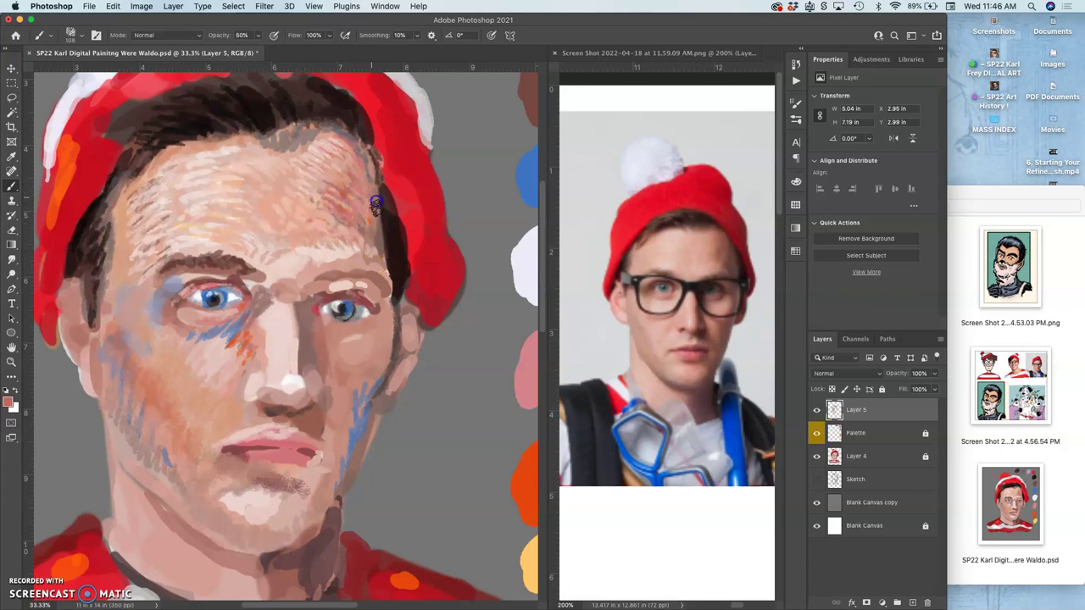
{"action": "left_click", "coordinate": [376, 180]}
{"action": "left_click", "coordinate": [366, 156]}
- Add salmon-red strokes to the dark hair above the near side of the forehead
{"action": "left_click", "coordinate": [141, 133]}
{"action": "left_click_drag", "start_coordinate": [134, 126], "coordinate": [123, 125]}
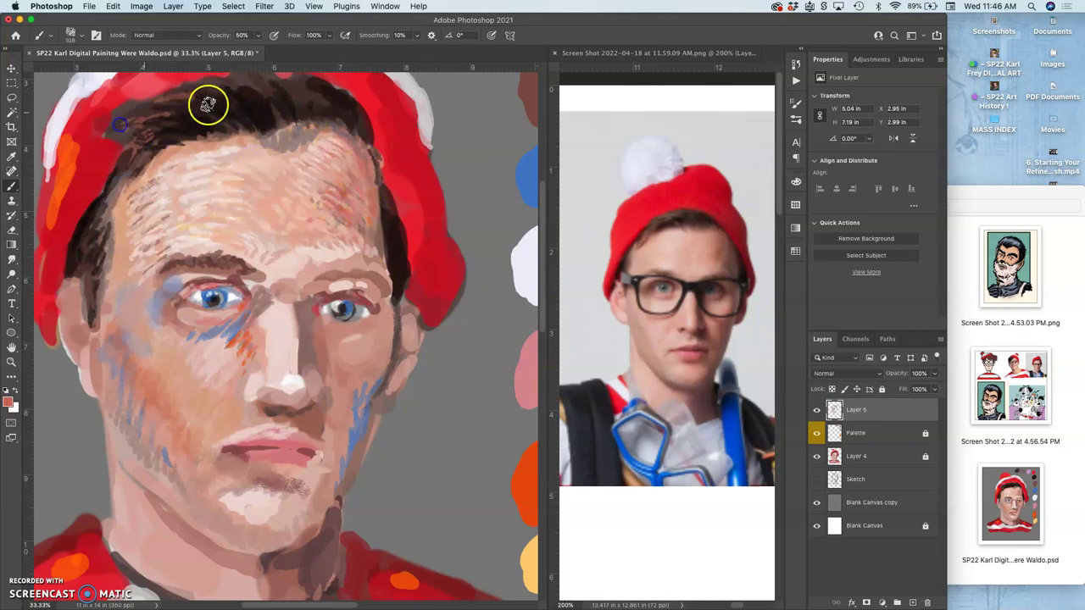
{"action": "left_click_drag", "start_coordinate": [209, 105], "coordinate": [229, 91]}
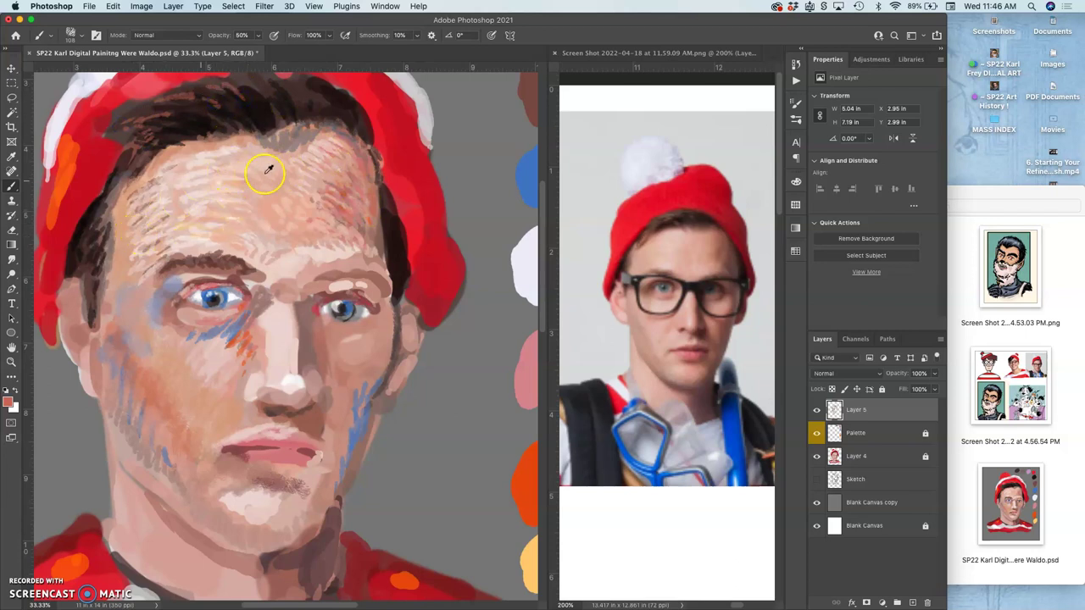
- Sample a darker reddish brown from the far forehead shading and hatch it down the near temple
{"action": "left_click", "coordinate": [336, 204], "text": "alt"}
{"action": "left_click_drag", "start_coordinate": [131, 227], "coordinate": [131, 240]}
{"action": "left_click_drag", "start_coordinate": [118, 292], "coordinate": [131, 278]}
{"action": "left_click_drag", "start_coordinate": [136, 240], "coordinate": [140, 231]}
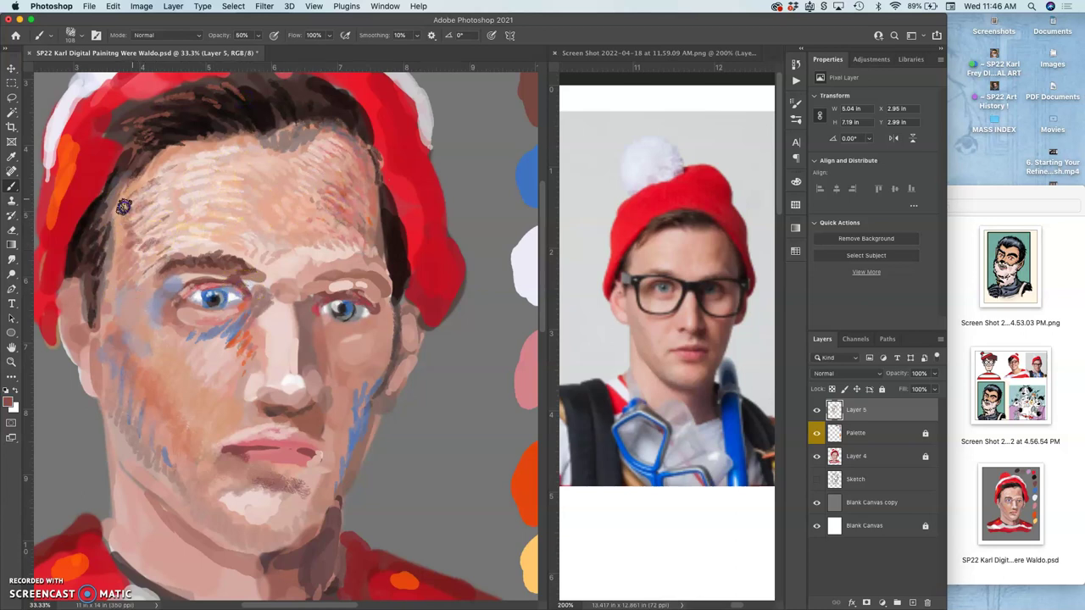
- Continue the reddish-brown hatching from beside the near eye down the outer cheek to the jawline
{"action": "left_click", "coordinate": [133, 296]}
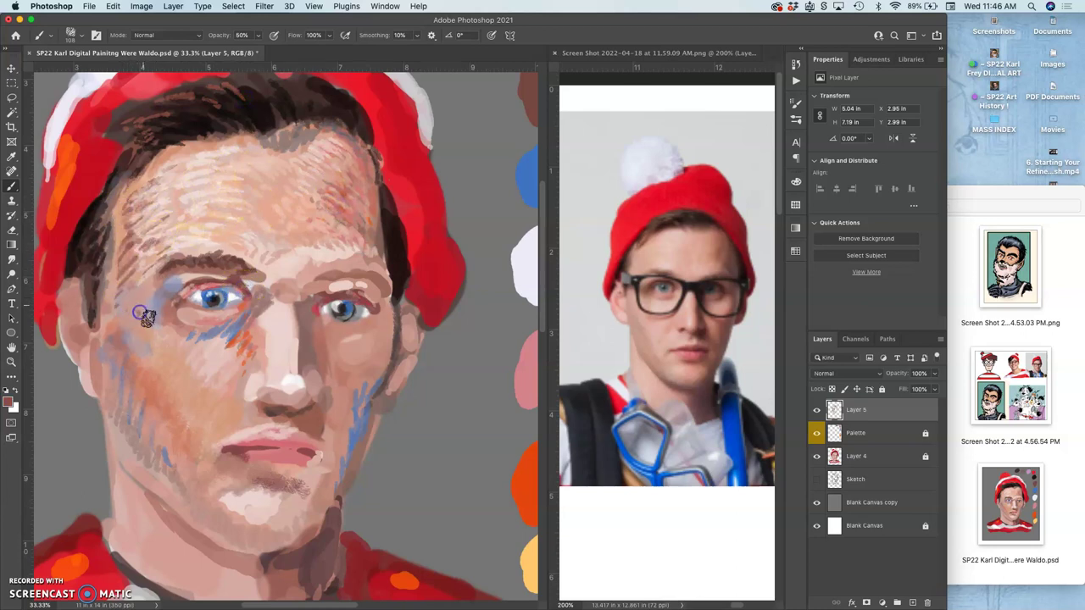
{"action": "left_click", "coordinate": [138, 338]}
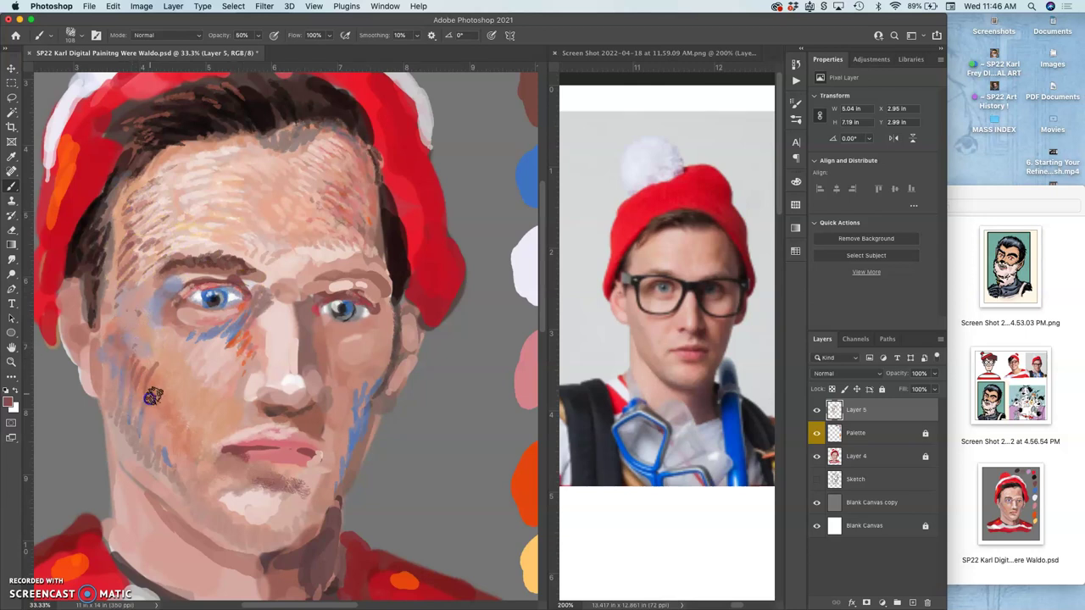
{"action": "mouse_move", "coordinate": [166, 402]}
{"action": "left_mouse_down"}
{"action": "mouse_move", "coordinate": [184, 453]}
{"action": "mouse_move", "coordinate": [202, 401]}
{"action": "mouse_move", "coordinate": [158, 407]}
{"action": "mouse_move", "coordinate": [127, 376]}
{"action": "mouse_move", "coordinate": [112, 390]}
{"action": "mouse_move", "coordinate": [108, 349]}
{"action": "mouse_move", "coordinate": [96, 367]}
{"action": "mouse_move", "coordinate": [133, 434]}
{"action": "left_mouse_up"}
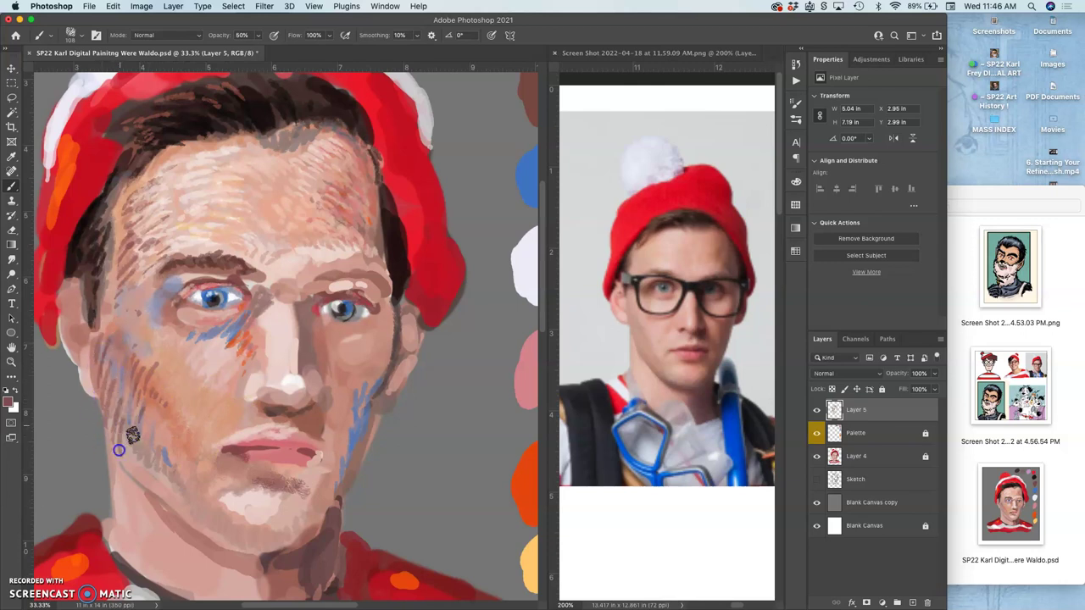
{"action": "left_click_drag", "start_coordinate": [142, 481], "coordinate": [161, 491]}
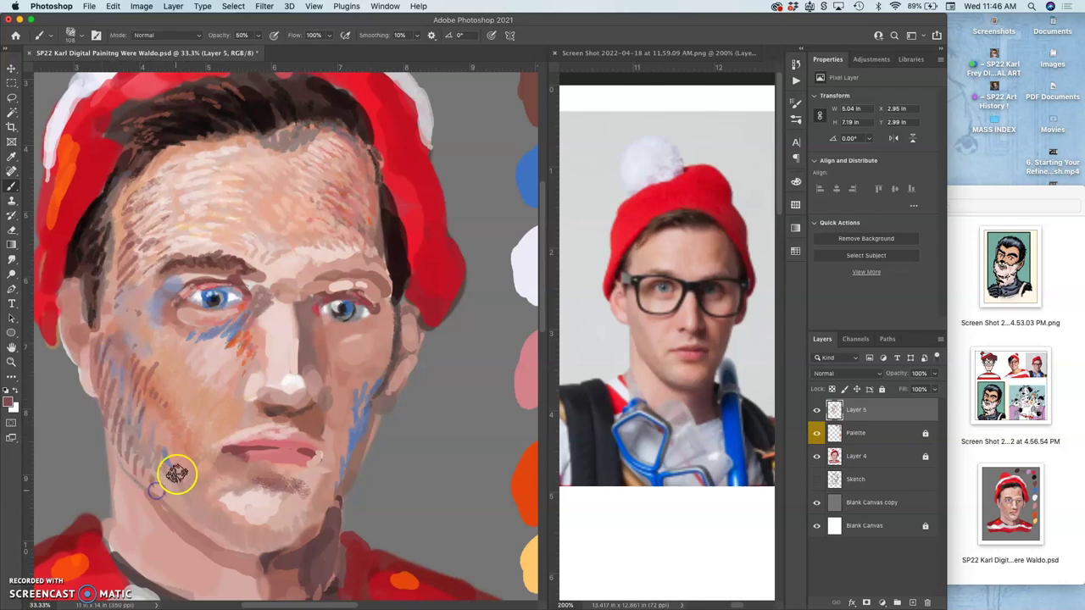
- Show the Navigator, dock it with the Properties group, and use it to bring the near side of the head into view
{"action": "left_click", "coordinate": [388, 6]}
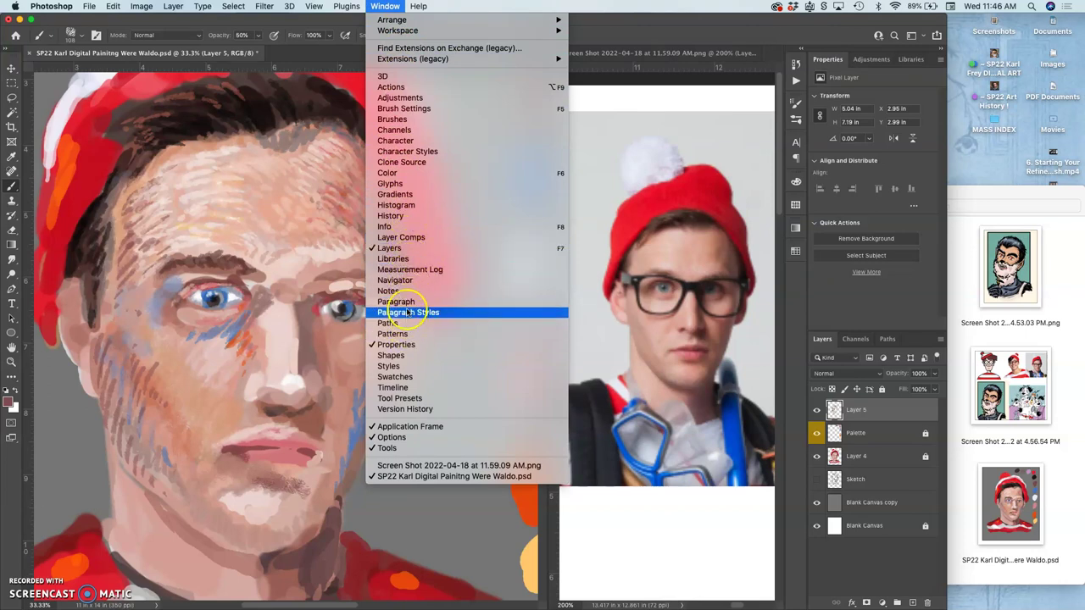
{"action": "left_click", "coordinate": [405, 281]}
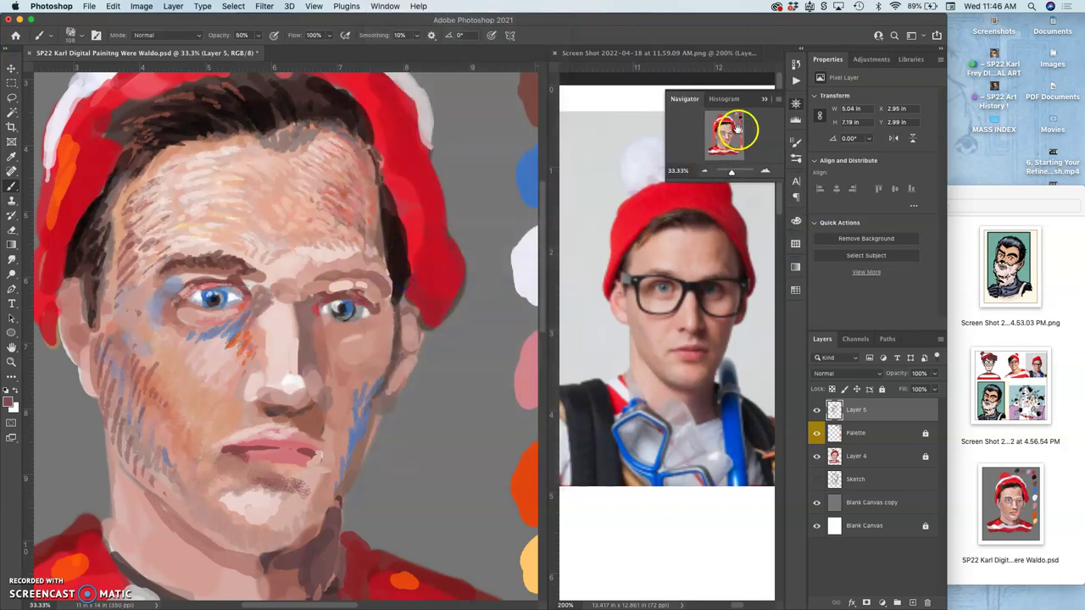
{"action": "left_click", "coordinate": [724, 102]}
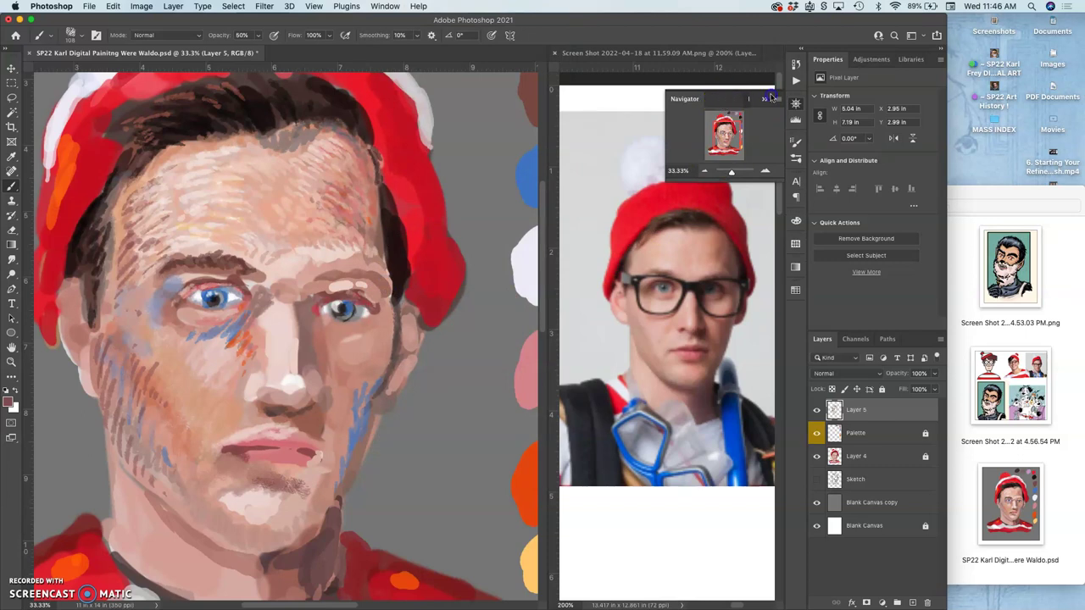
{"action": "left_click_drag", "start_coordinate": [726, 103], "coordinate": [830, 69]}
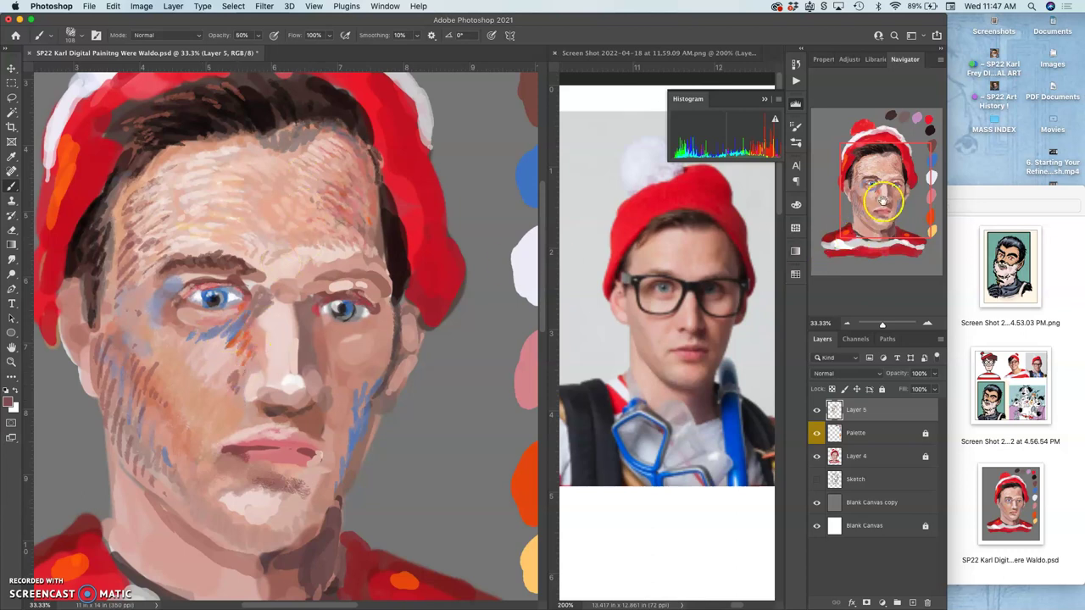
{"action": "mouse_move", "coordinate": [884, 202]}
{"action": "left_mouse_down"}
{"action": "mouse_move", "coordinate": [861, 212]}
{"action": "mouse_move", "coordinate": [894, 189]}
{"action": "mouse_move", "coordinate": [882, 169]}
{"action": "mouse_move", "coordinate": [863, 187]}
{"action": "left_mouse_up"}
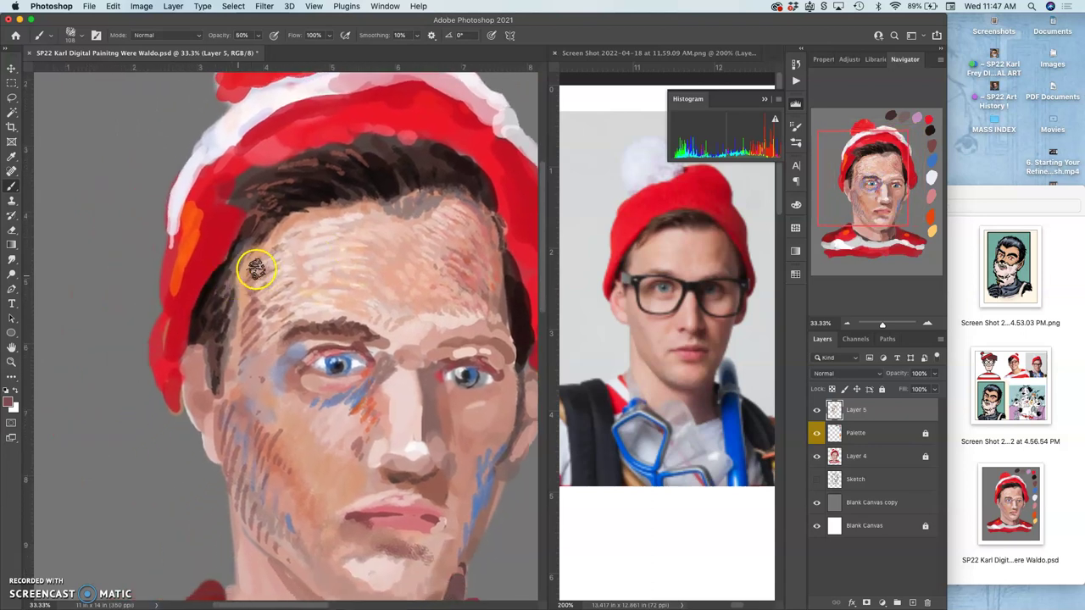
- Sample dark brown from the hair and hatch it along the near sideburn and the hairline in front of the ear
{"action": "left_click", "coordinate": [642, 261], "text": "alt"}
{"action": "left_click", "coordinate": [220, 342], "text": "alt"}
{"action": "mouse_move", "coordinate": [234, 300]}
{"action": "left_mouse_down"}
{"action": "mouse_move", "coordinate": [230, 274]}
{"action": "mouse_move", "coordinate": [215, 310]}
{"action": "left_mouse_up"}
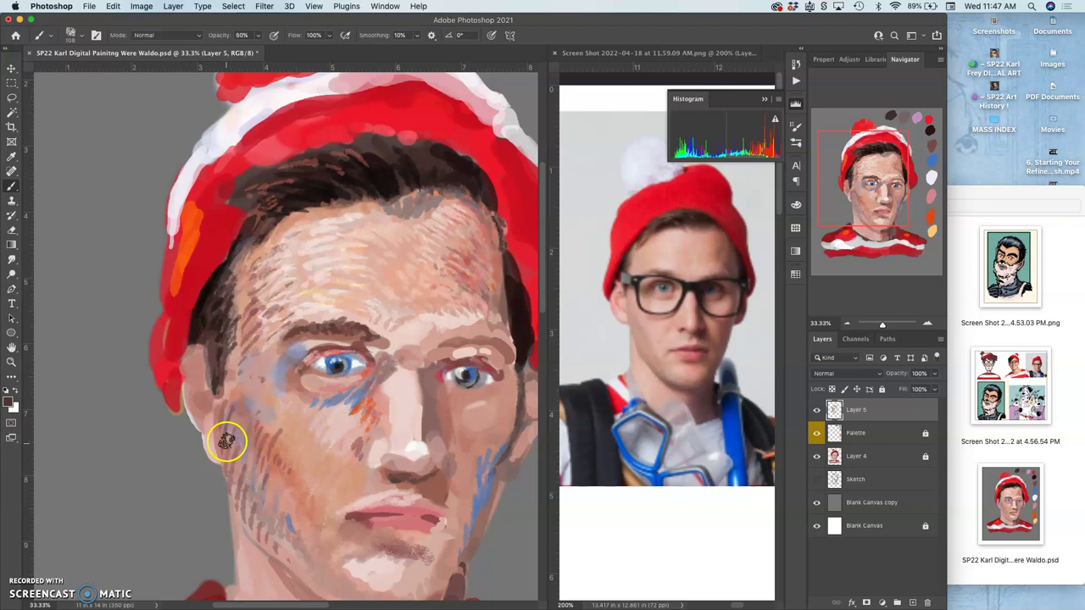
{"action": "left_click_drag", "start_coordinate": [214, 406], "coordinate": [219, 392]}
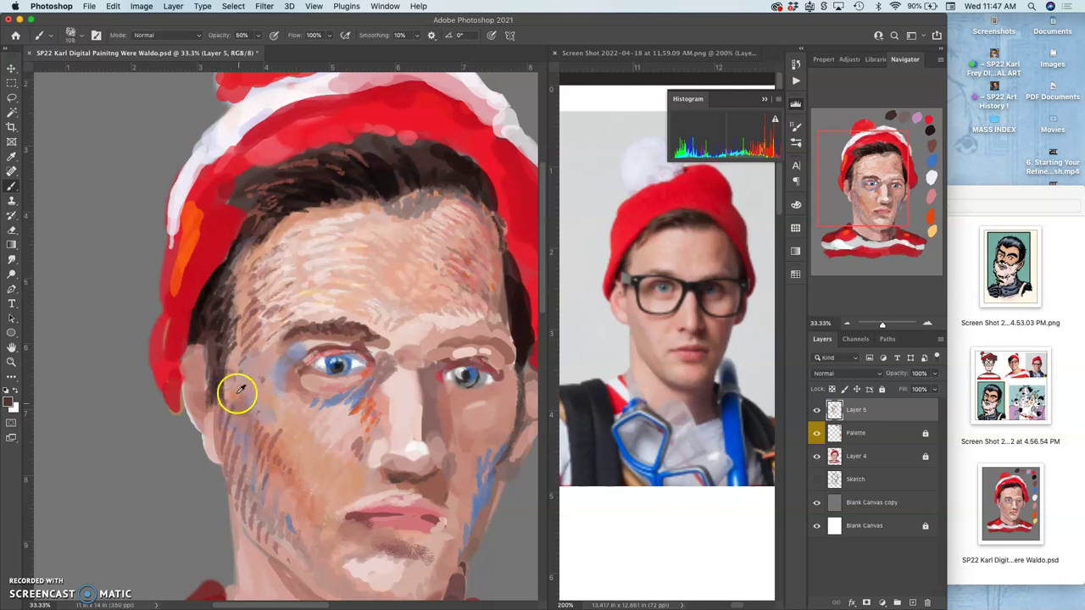
{"action": "left_click", "coordinate": [238, 392], "text": "alt"}
{"action": "left_click_drag", "start_coordinate": [211, 397], "coordinate": [221, 400]}
{"action": "left_click", "coordinate": [222, 368]}
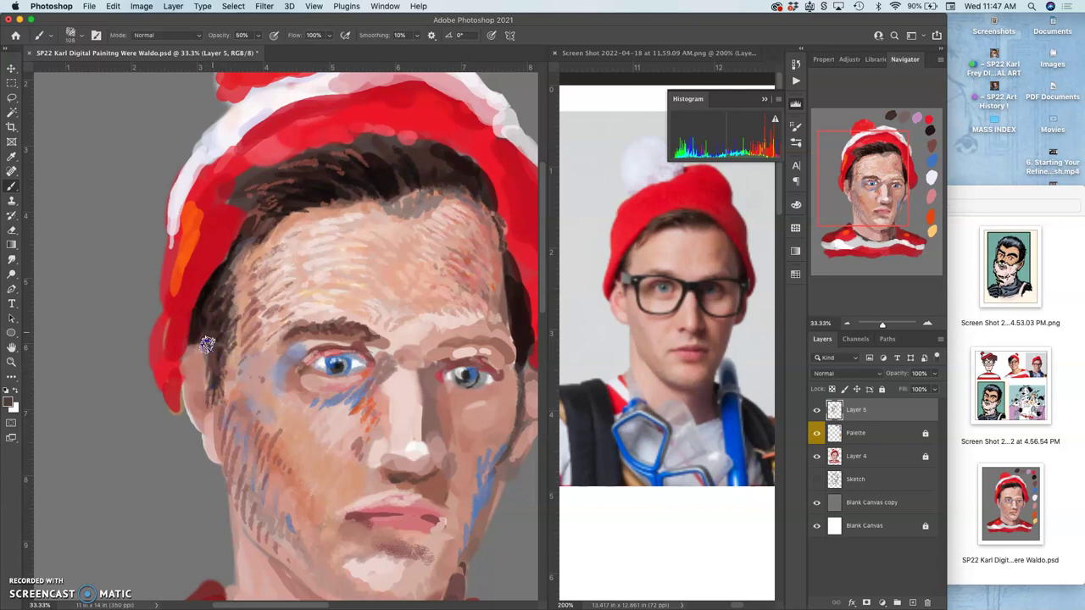
{"action": "left_click", "coordinate": [203, 348]}
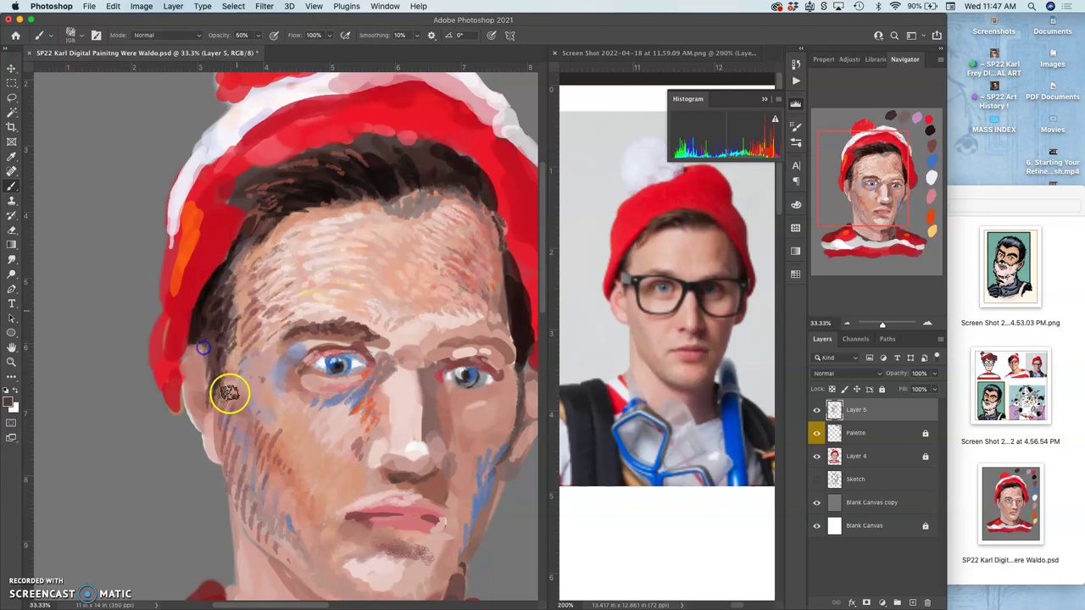
- Sample light flesh pink from the forehead and hatch it over the near temple and down beside the eye to the cheek
{"action": "left_click", "coordinate": [303, 219], "text": "alt"}
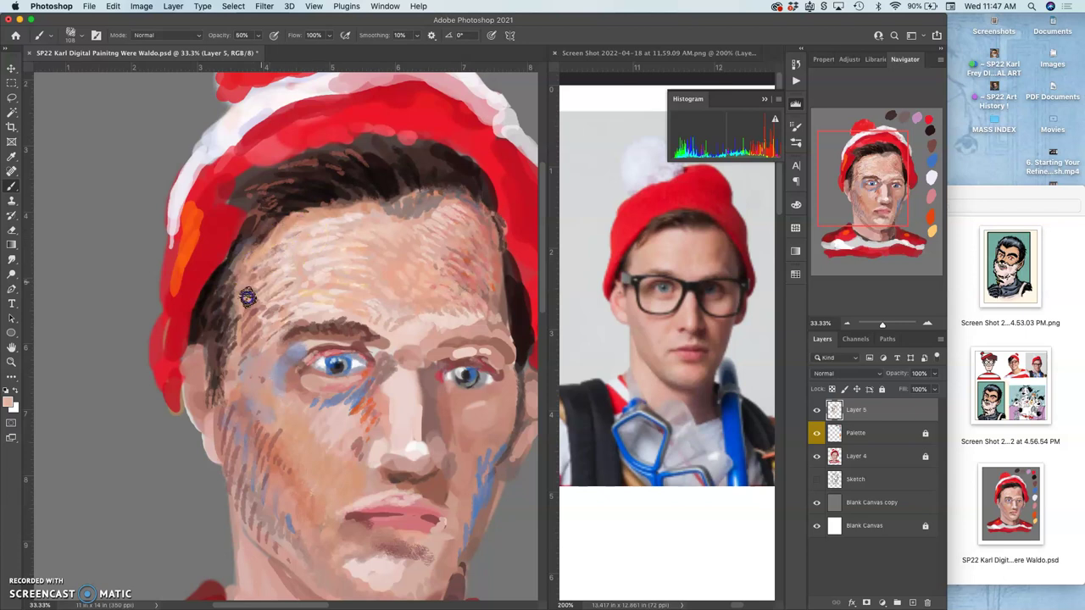
{"action": "left_click_drag", "start_coordinate": [247, 297], "coordinate": [261, 324]}
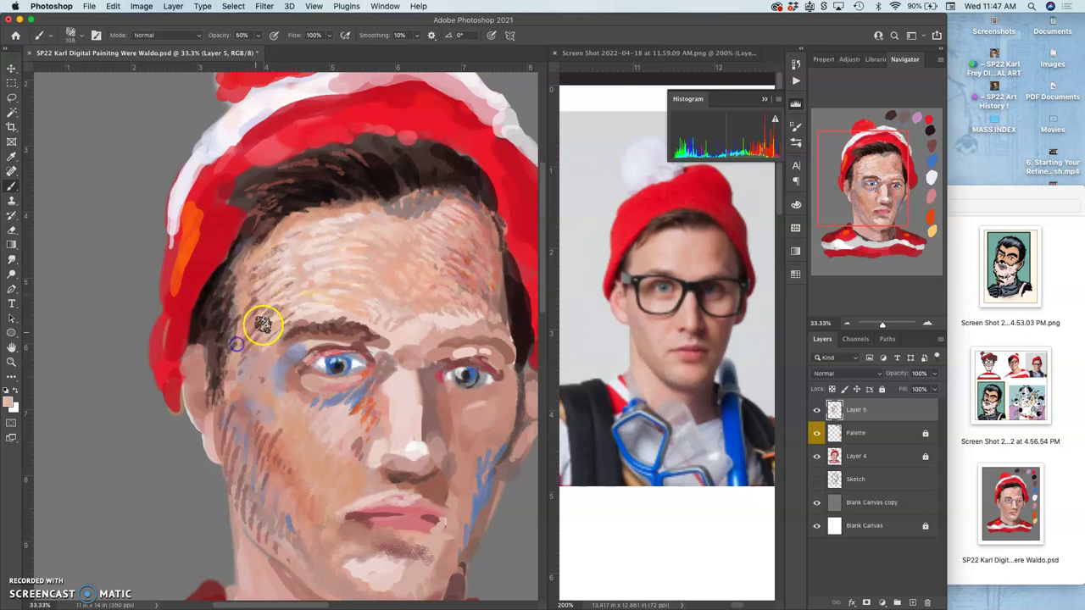
{"action": "left_click_drag", "start_coordinate": [246, 361], "coordinate": [261, 334]}
{"action": "left_click_drag", "start_coordinate": [255, 382], "coordinate": [256, 428]}
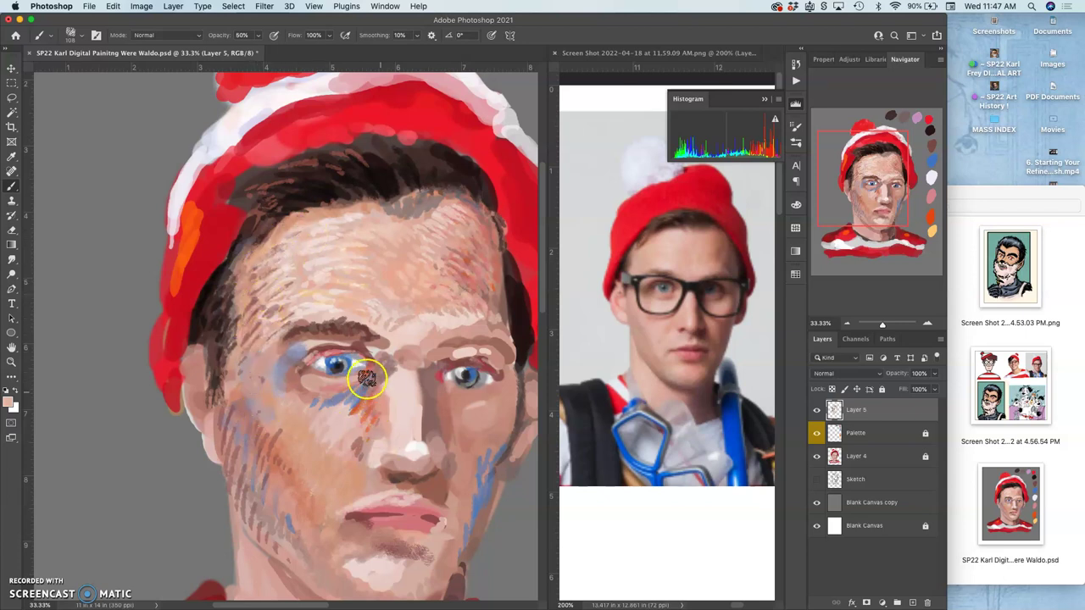
- Hatch sampled orange-red over the near temple and cheek toward the nose, and down the far cheek below the eye
{"action": "left_click_drag", "start_coordinate": [367, 378], "coordinate": [312, 321]}
{"action": "left_click", "coordinate": [318, 355], "text": "alt"}
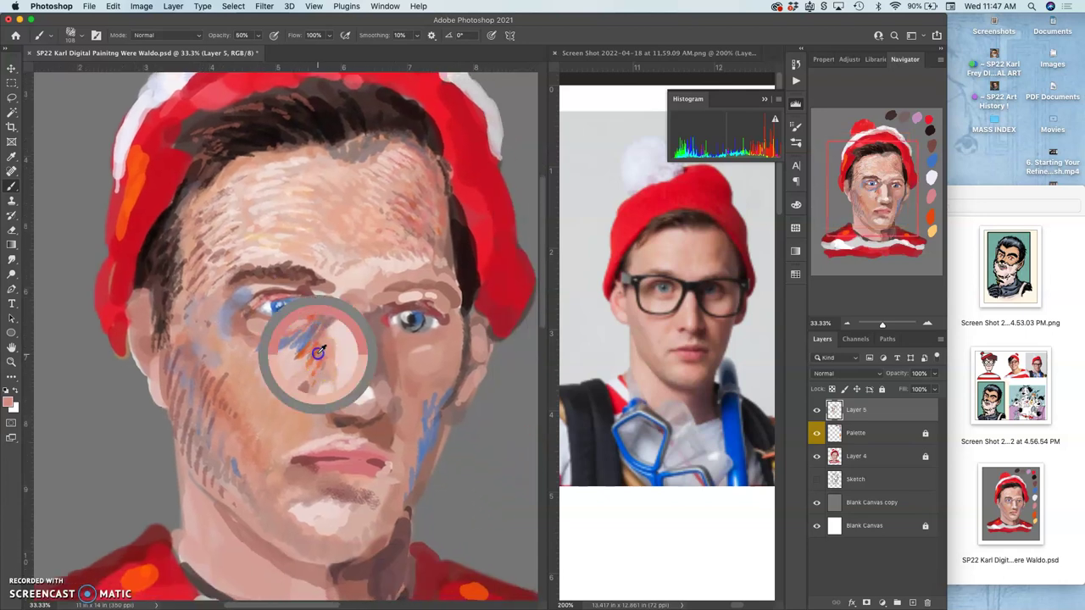
{"action": "left_click", "coordinate": [196, 250]}
{"action": "mouse_move", "coordinate": [196, 249]}
{"action": "left_mouse_down"}
{"action": "mouse_move", "coordinate": [187, 273]}
{"action": "mouse_move", "coordinate": [200, 297]}
{"action": "mouse_move", "coordinate": [204, 350]}
{"action": "mouse_move", "coordinate": [244, 360]}
{"action": "mouse_move", "coordinate": [216, 354]}
{"action": "left_mouse_up"}
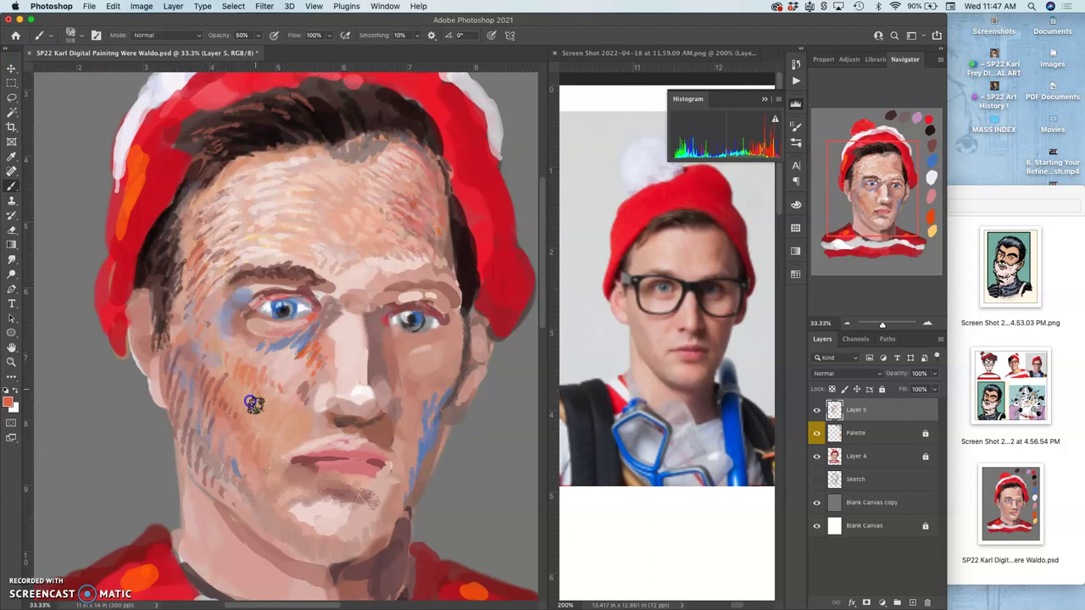
{"action": "mouse_move", "coordinate": [272, 397]}
{"action": "left_mouse_down"}
{"action": "mouse_move", "coordinate": [295, 374]}
{"action": "mouse_move", "coordinate": [308, 382]}
{"action": "left_mouse_up"}
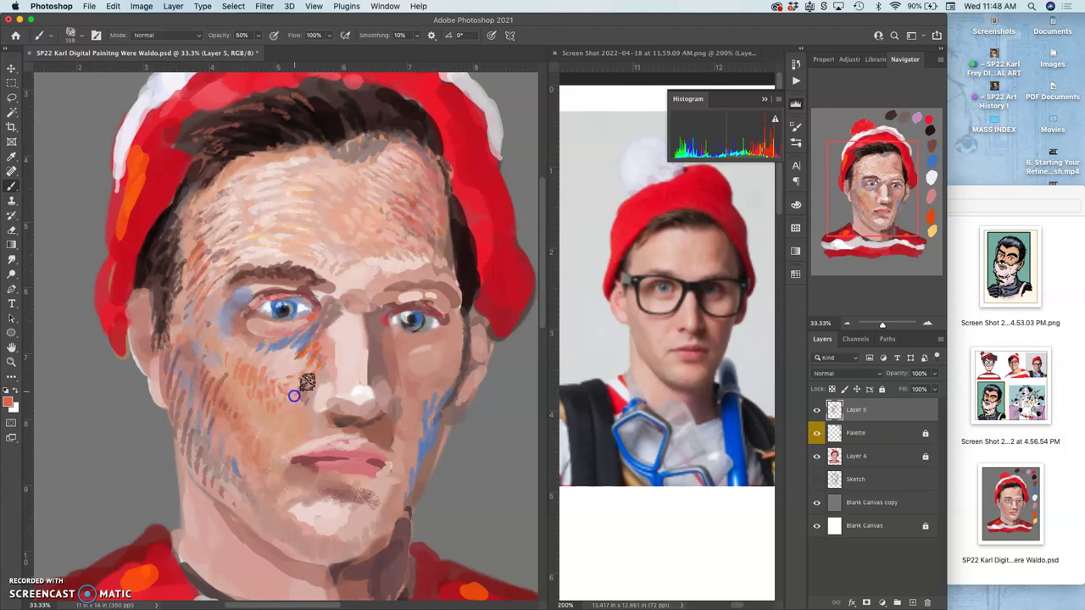
{"action": "left_click", "coordinate": [394, 373]}
{"action": "mouse_move", "coordinate": [395, 374]}
{"action": "left_mouse_down"}
{"action": "mouse_move", "coordinate": [431, 400]}
{"action": "mouse_move", "coordinate": [453, 361]}
{"action": "mouse_move", "coordinate": [420, 436]}
{"action": "left_mouse_up"}
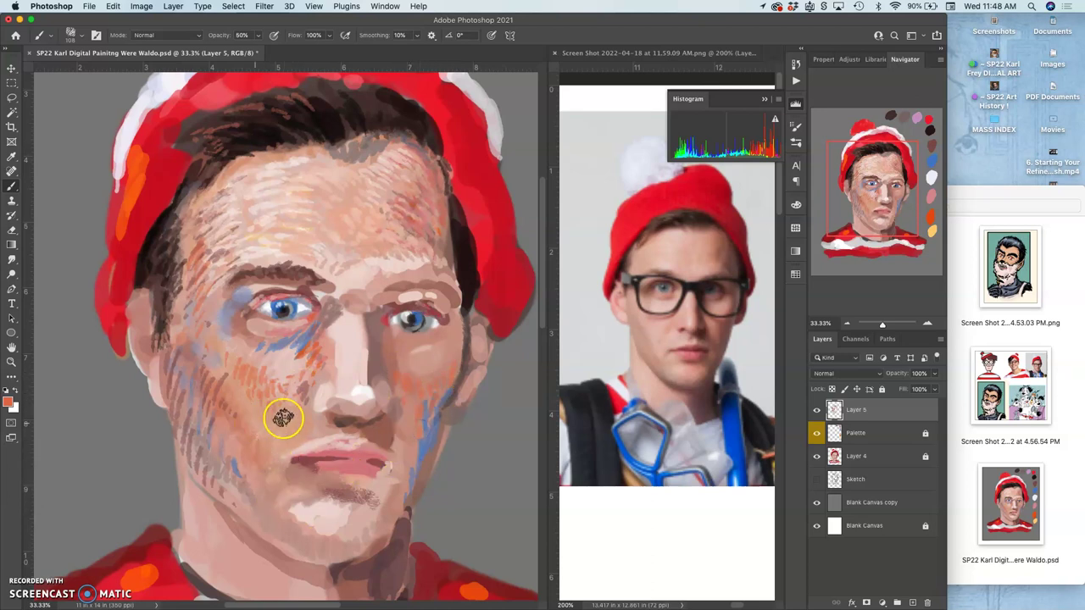
- Hatch sampled muted reds over the near cheek and add touches around the upper lip
{"action": "left_click", "coordinate": [317, 289], "text": "alt"}
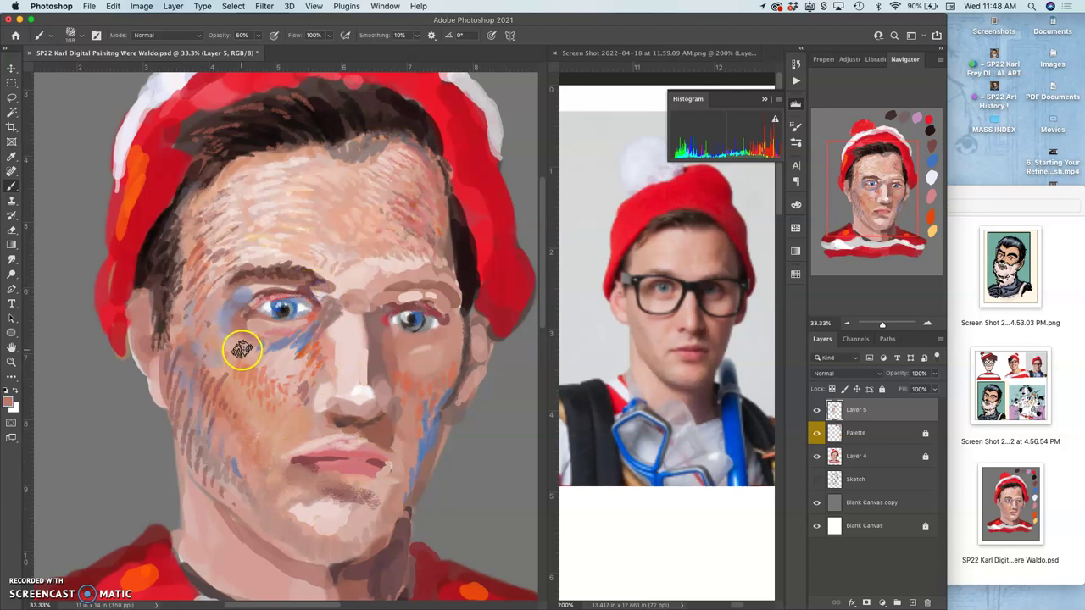
{"action": "left_click_drag", "start_coordinate": [242, 351], "coordinate": [239, 378]}
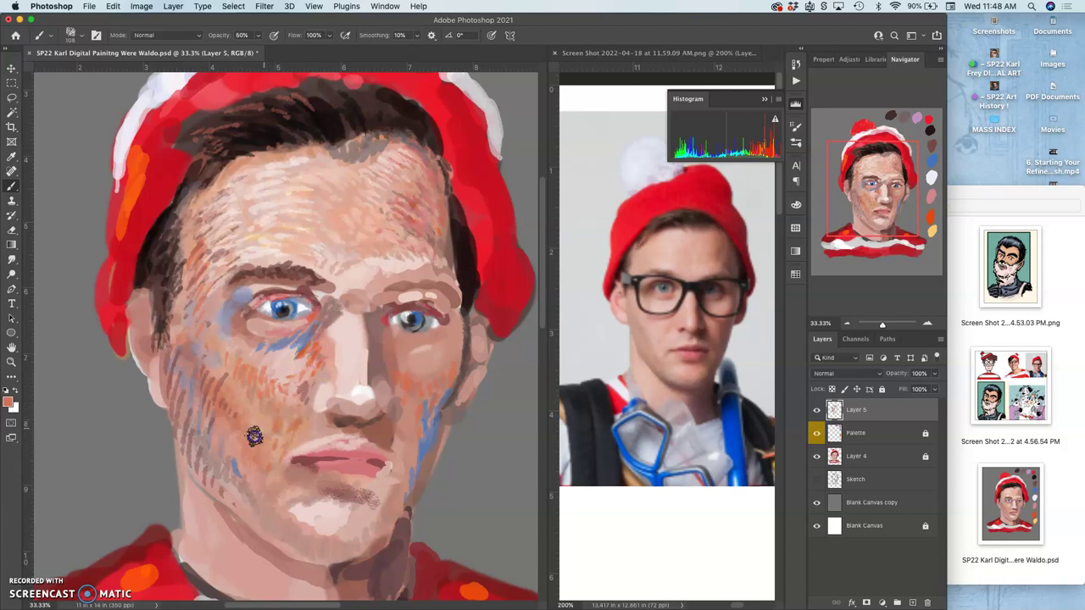
{"action": "left_click", "coordinate": [303, 453]}
{"action": "left_click", "coordinate": [335, 452]}
- Sample dark brown-black from the hair and hatch it along the far eyebrow
{"action": "left_click", "coordinate": [347, 360], "text": "alt"}
{"action": "left_click", "coordinate": [279, 296], "text": "alt"}
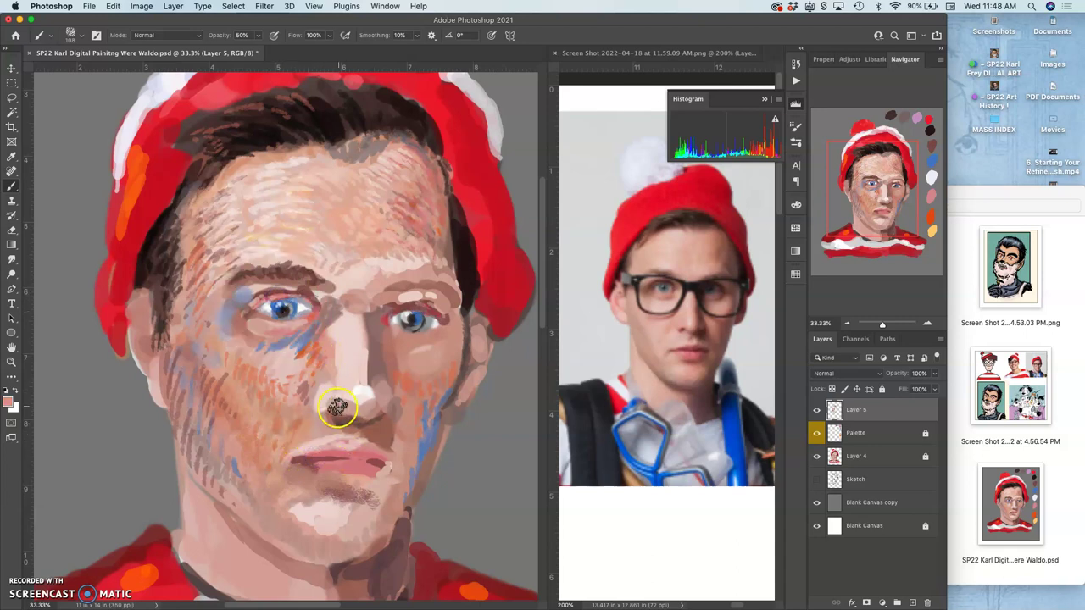
{"action": "left_click_drag", "start_coordinate": [398, 294], "coordinate": [380, 283]}
{"action": "left_click", "coordinate": [275, 258], "text": "alt"}
{"action": "left_click", "coordinate": [252, 144], "text": "alt"}
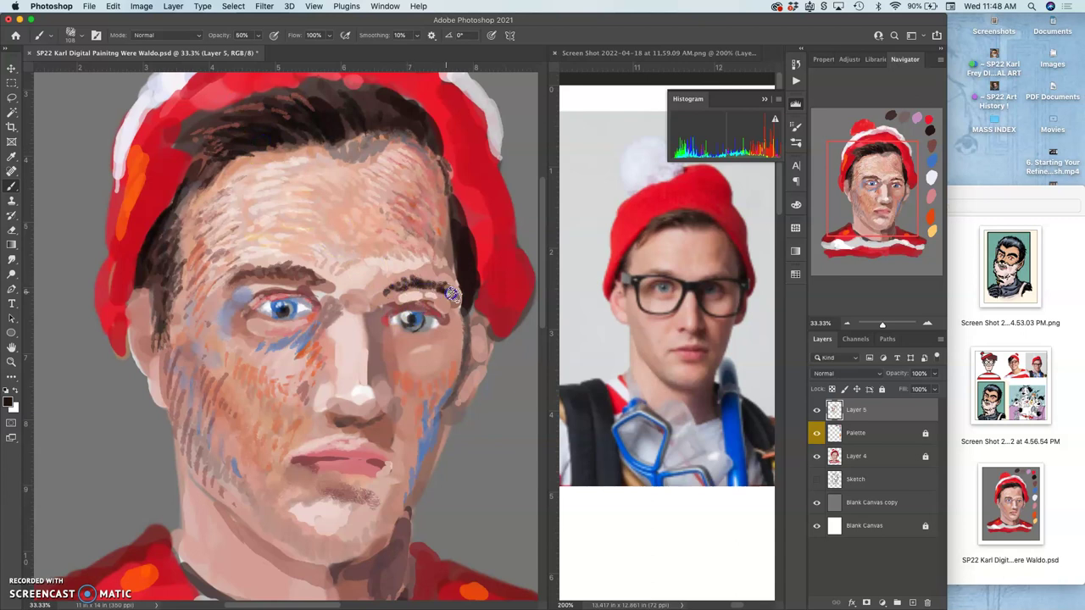
- Hatch sampled browns around the far eye's upper lid and outer corner, and touch up the near eye's outer corner
{"action": "left_click", "coordinate": [392, 304], "text": "alt"}
{"action": "left_click", "coordinate": [330, 302], "text": "alt"}
{"action": "left_click_drag", "start_coordinate": [409, 312], "coordinate": [432, 313]}
{"action": "left_click", "coordinate": [427, 279], "text": "alt"}
{"action": "left_click", "coordinate": [415, 288], "text": "alt"}
{"action": "left_click_drag", "start_coordinate": [432, 315], "coordinate": [439, 320]}
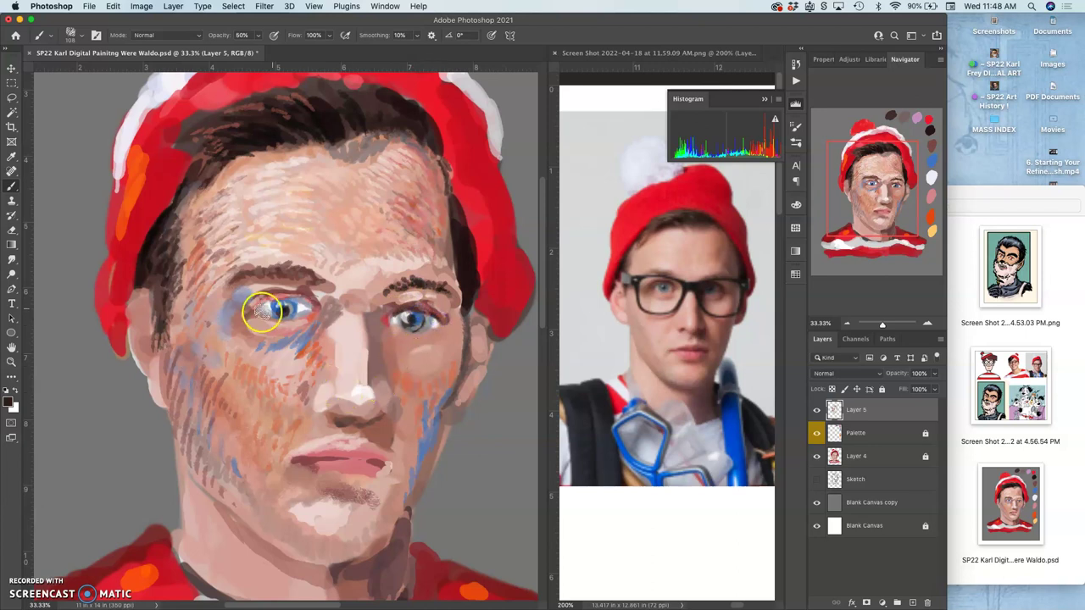
{"action": "left_click_drag", "start_coordinate": [256, 324], "coordinate": [261, 311]}
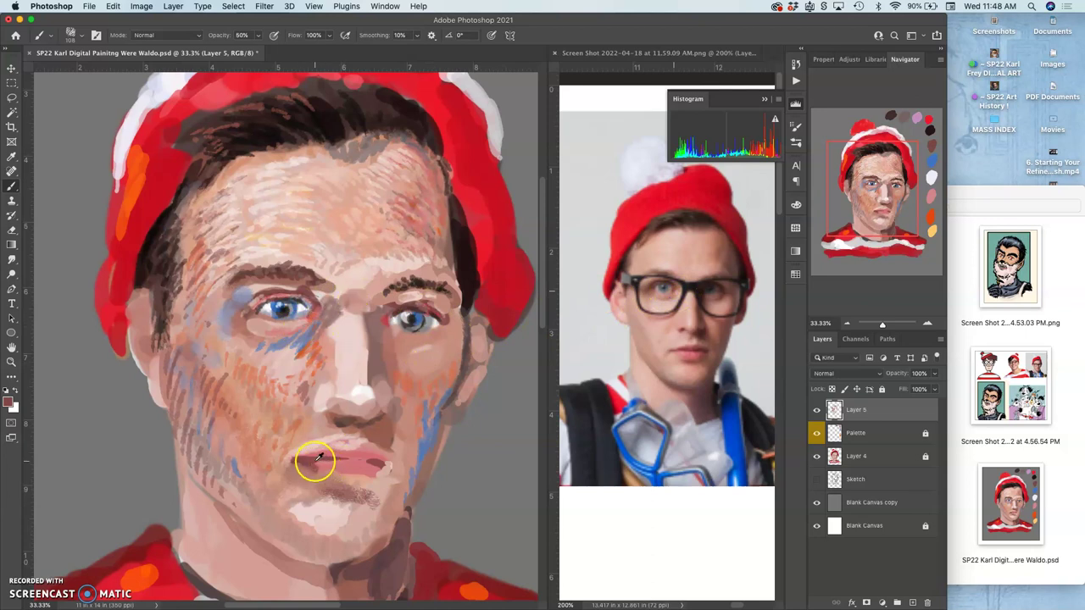
- Darken the far eye's edges and hatch its lower lid and under-eye crease with sampled dark brown and flesh tones
{"action": "left_click", "coordinate": [496, 310], "text": "alt"}
{"action": "mouse_move", "coordinate": [323, 307]}
{"action": "left_mouse_down"}
{"action": "mouse_move", "coordinate": [295, 366]}
{"action": "mouse_move", "coordinate": [305, 379]}
{"action": "mouse_move", "coordinate": [401, 318]}
{"action": "mouse_move", "coordinate": [374, 316]}
{"action": "mouse_move", "coordinate": [381, 330]}
{"action": "mouse_move", "coordinate": [385, 316]}
{"action": "mouse_move", "coordinate": [426, 319]}
{"action": "mouse_move", "coordinate": [406, 289]}
{"action": "mouse_move", "coordinate": [397, 327]}
{"action": "left_mouse_up"}
{"action": "left_click", "coordinate": [411, 287], "text": "alt"}
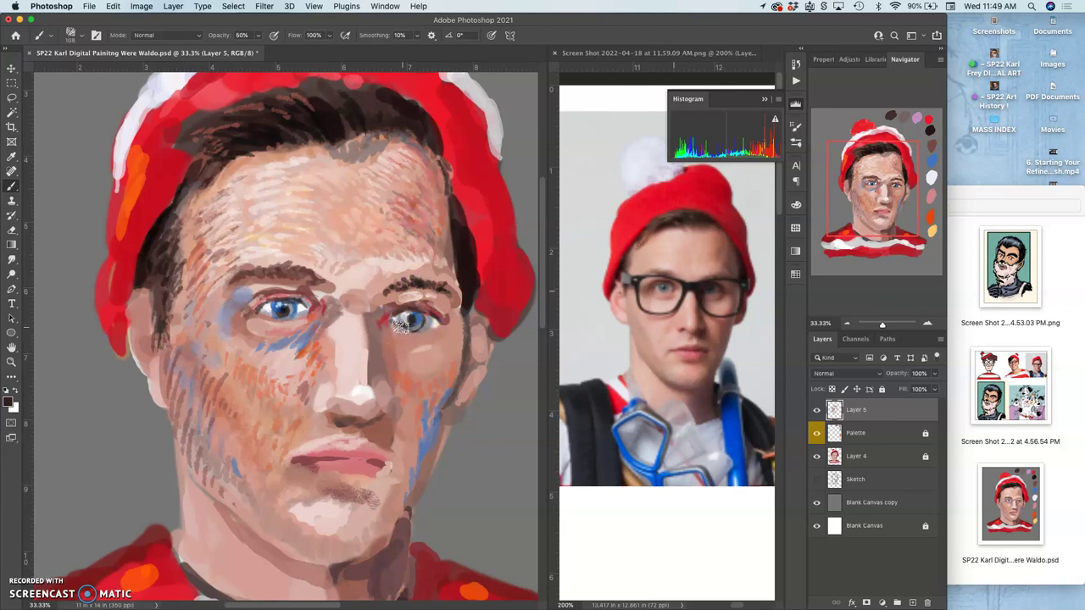
{"action": "mouse_move", "coordinate": [431, 329]}
{"action": "left_mouse_down"}
{"action": "mouse_move", "coordinate": [399, 365]}
{"action": "mouse_move", "coordinate": [412, 353]}
{"action": "mouse_move", "coordinate": [412, 375]}
{"action": "mouse_move", "coordinate": [439, 349]}
{"action": "left_mouse_up"}
{"action": "left_click", "coordinate": [425, 348], "text": "alt"}
{"action": "left_click", "coordinate": [424, 348], "text": "alt"}
{"action": "left_click", "coordinate": [401, 336]}
{"action": "left_click", "coordinate": [399, 329]}
{"action": "left_click", "coordinate": [422, 335]}
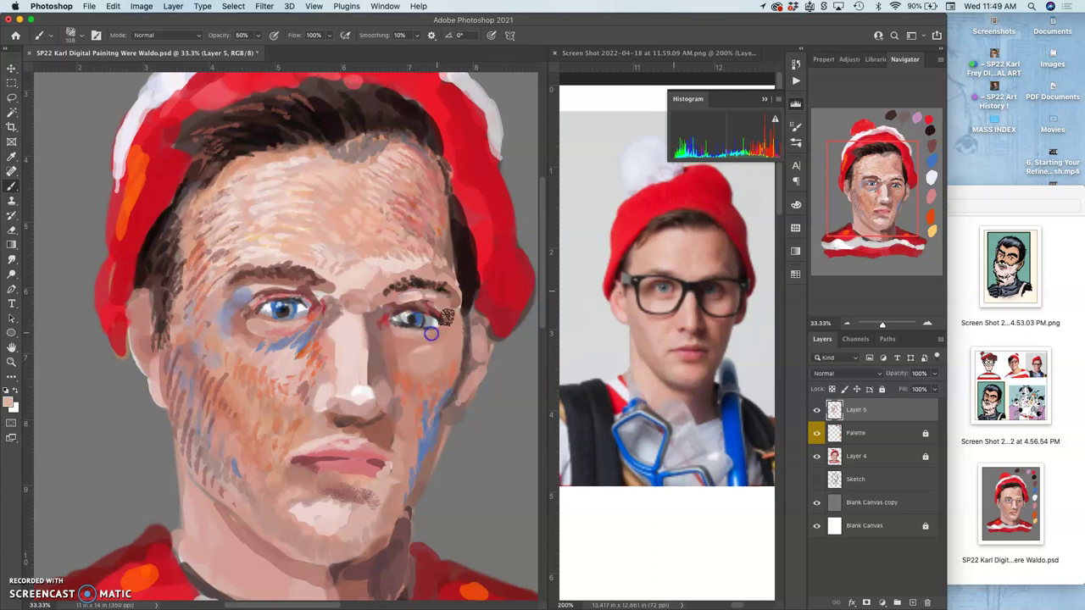
{"action": "left_click", "coordinate": [429, 287], "text": "alt"}
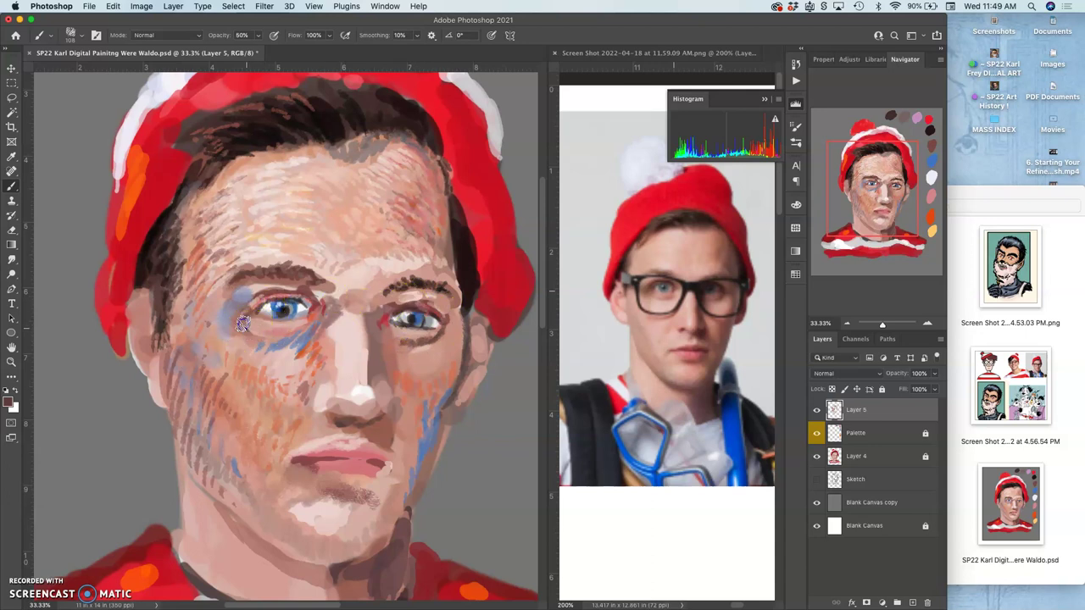
- Work sampled dusty pinks into the near eye's inner corner and over the near cheek
{"action": "left_click", "coordinate": [290, 353], "text": "alt"}
{"action": "left_click_drag", "start_coordinate": [310, 311], "coordinate": [320, 315]}
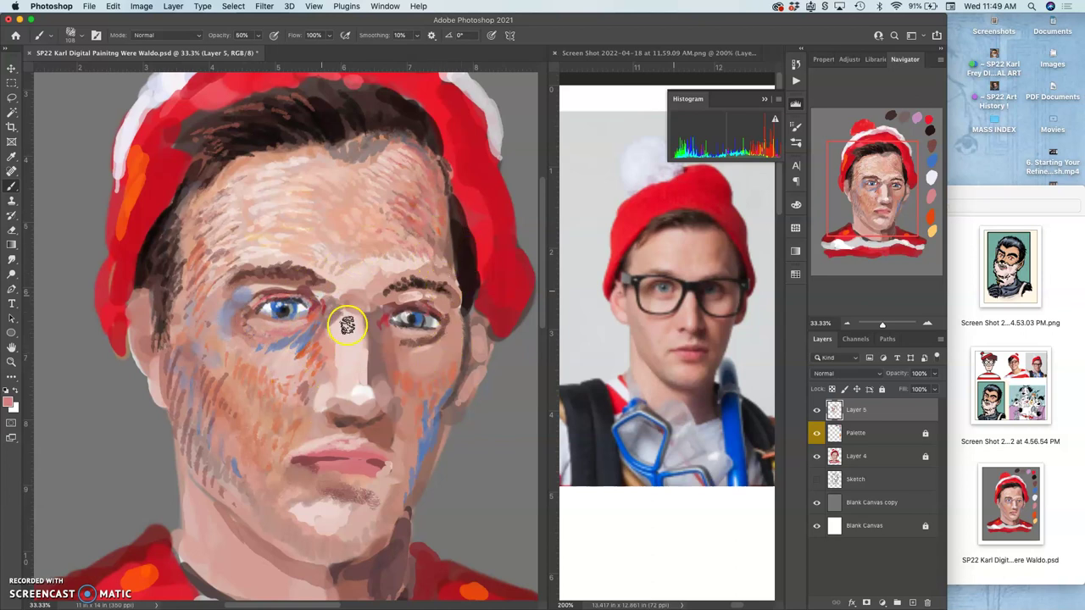
{"action": "left_click", "coordinate": [217, 367], "text": "alt"}
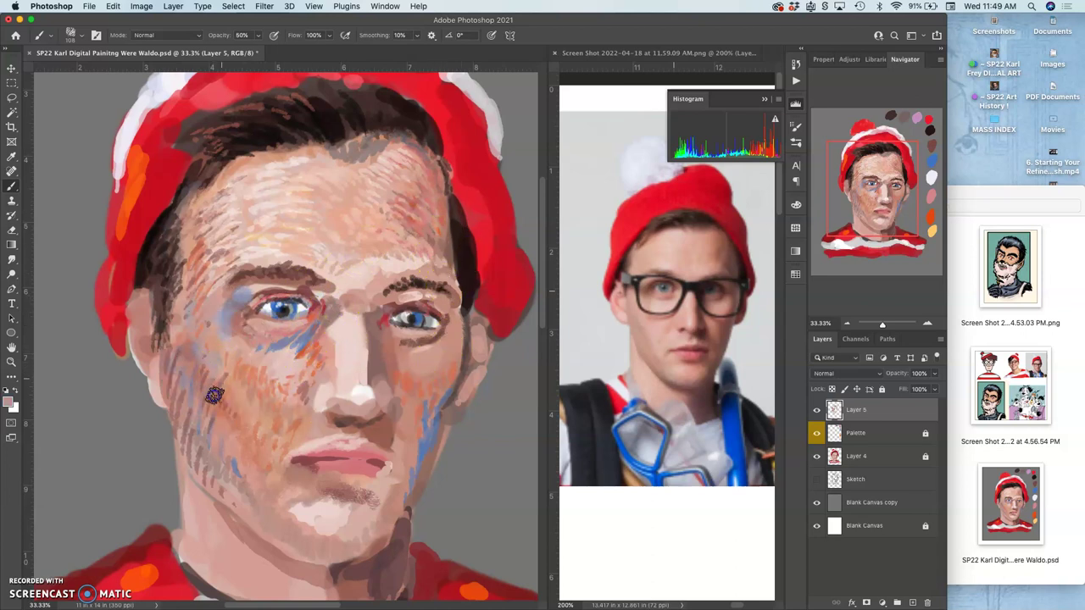
{"action": "left_click", "coordinate": [216, 410], "text": "alt"}
{"action": "left_click", "coordinate": [430, 426], "text": "alt"}
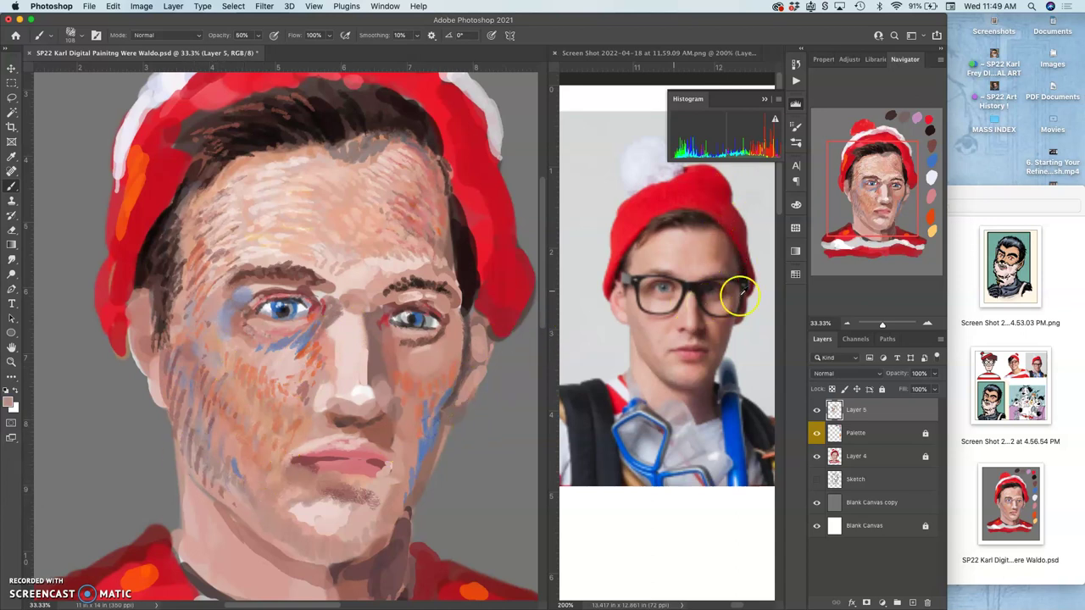
- Set the foreground colour to the medium green #239133
{"action": "left_click", "coordinate": [12, 402]}
{"action": "left_click", "coordinate": [584, 284]}
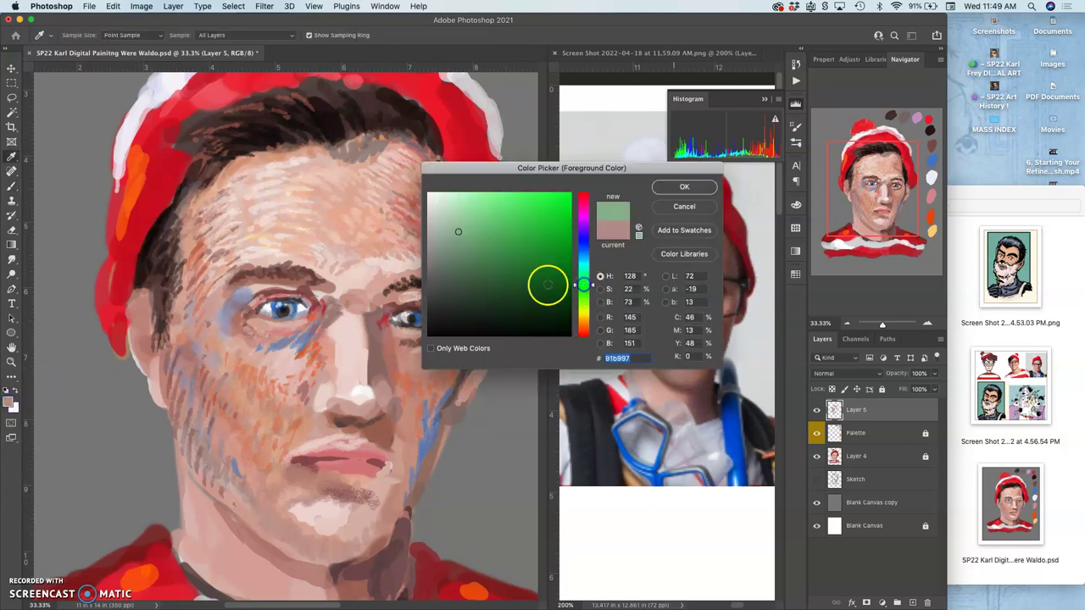
{"action": "left_click", "coordinate": [503, 253]}
{"action": "mouse_move", "coordinate": [503, 252]}
{"action": "left_mouse_down"}
{"action": "mouse_move", "coordinate": [526, 241]}
{"action": "mouse_move", "coordinate": [537, 250]}
{"action": "left_mouse_up"}
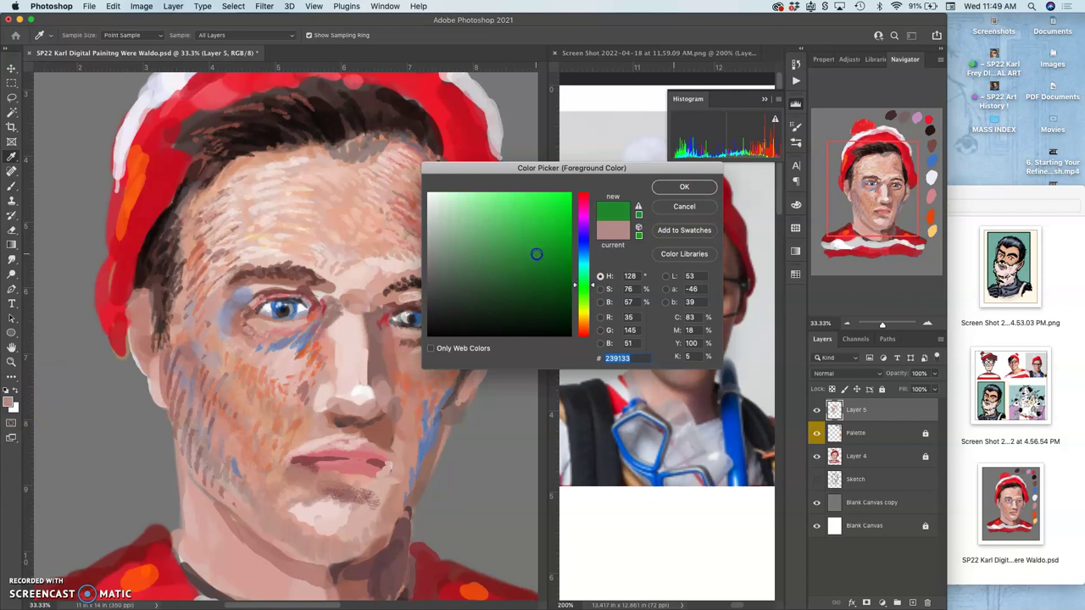
{"action": "left_click", "coordinate": [683, 187]}
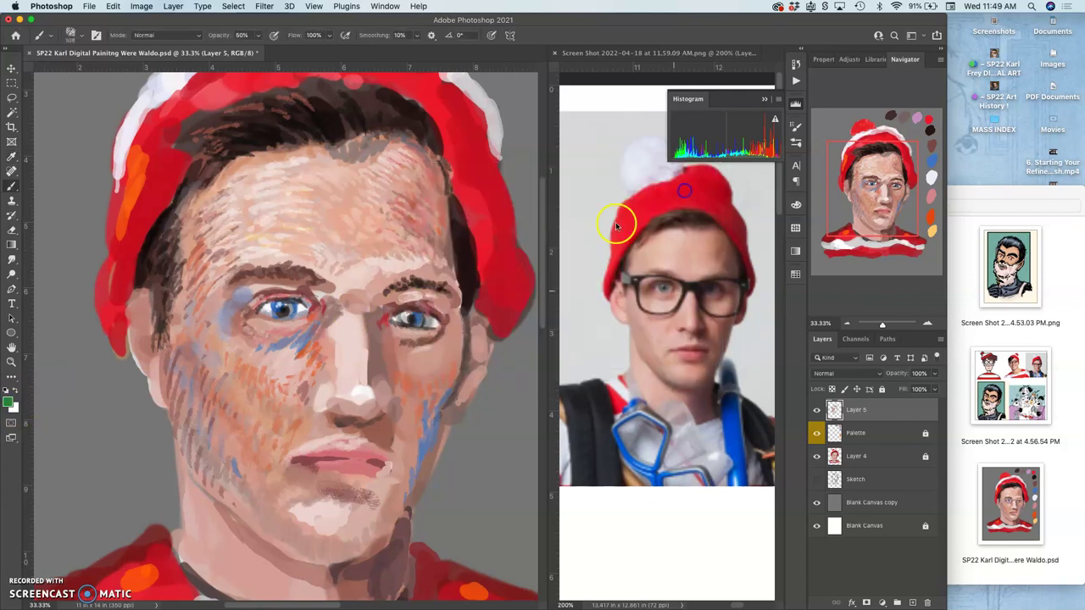
- Hatch the green over the far cheek, down the far side of the chin, and beside the nose below the far eye
{"action": "left_click", "coordinate": [438, 367]}
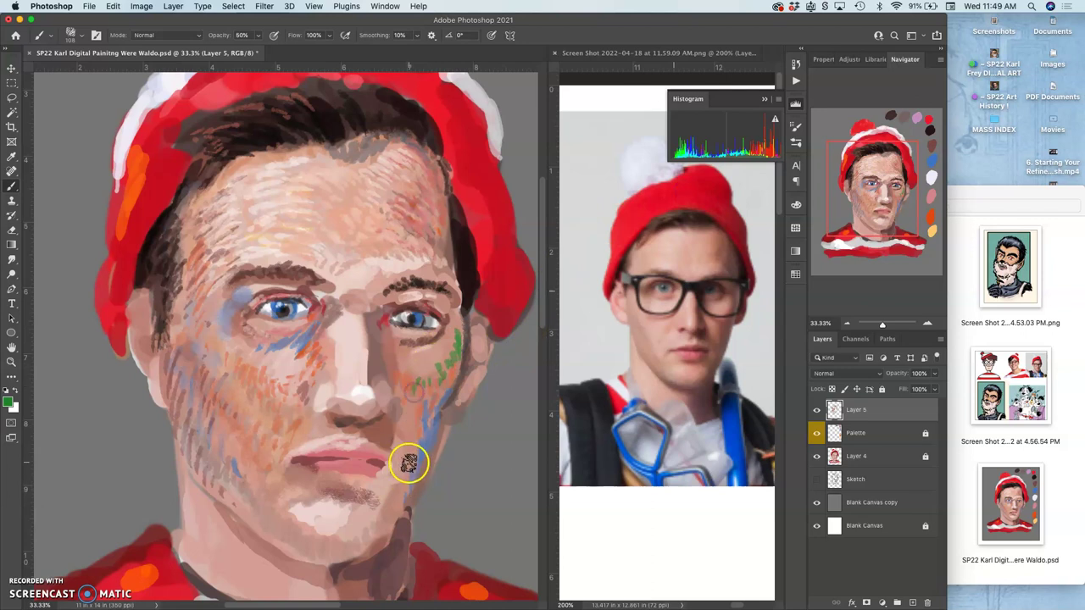
{"action": "left_click_drag", "start_coordinate": [398, 477], "coordinate": [382, 521]}
{"action": "left_click", "coordinate": [370, 530]}
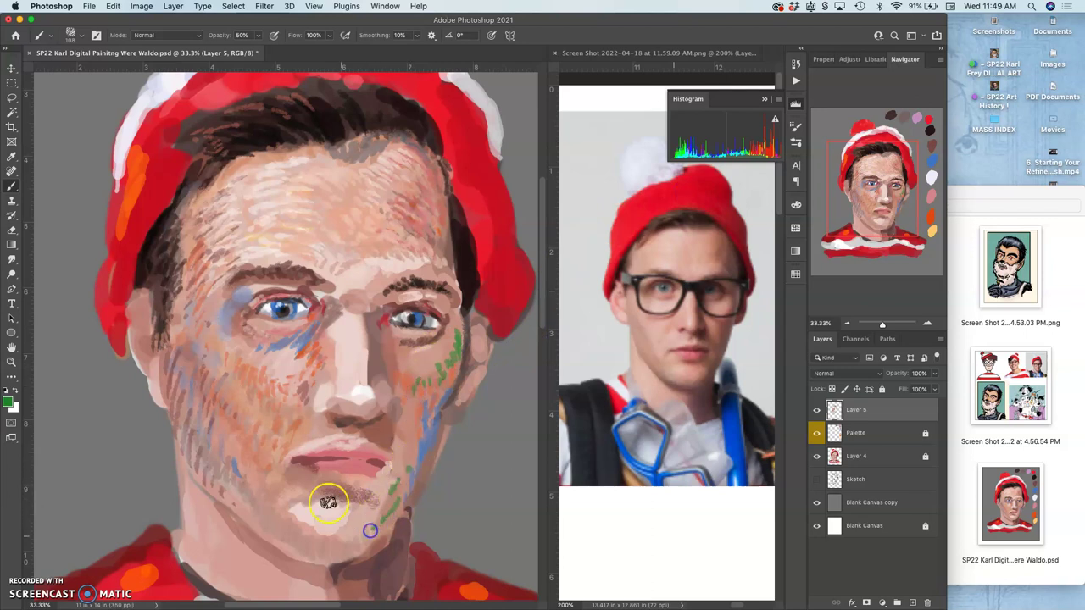
{"action": "left_click_drag", "start_coordinate": [389, 328], "coordinate": [381, 343]}
{"action": "left_click", "coordinate": [378, 338]}
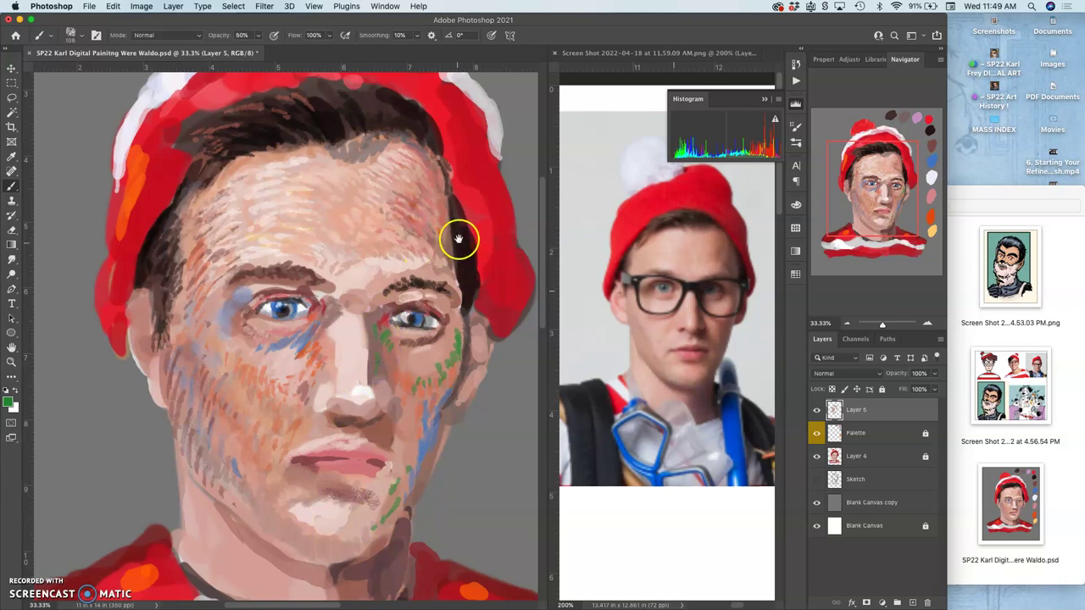
- Sample lilac from the palette swatches and hatch it along the near side of the nose bridge
{"action": "left_click_drag", "start_coordinate": [458, 237], "coordinate": [309, 391]}
{"action": "left_click", "coordinate": [376, 109], "text": "alt"}
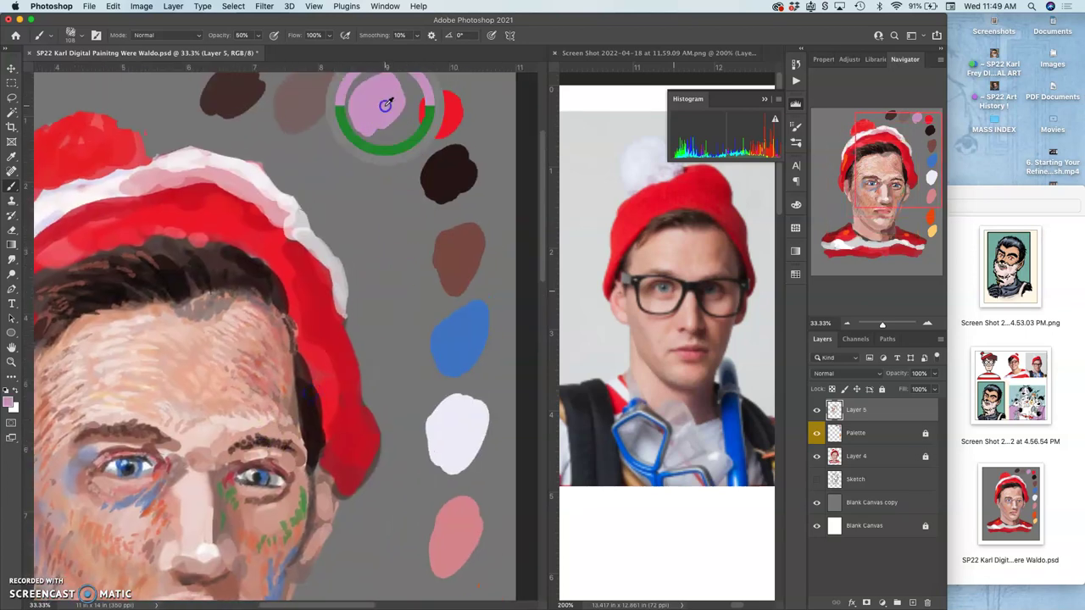
{"action": "left_click_drag", "start_coordinate": [360, 327], "coordinate": [522, 130]}
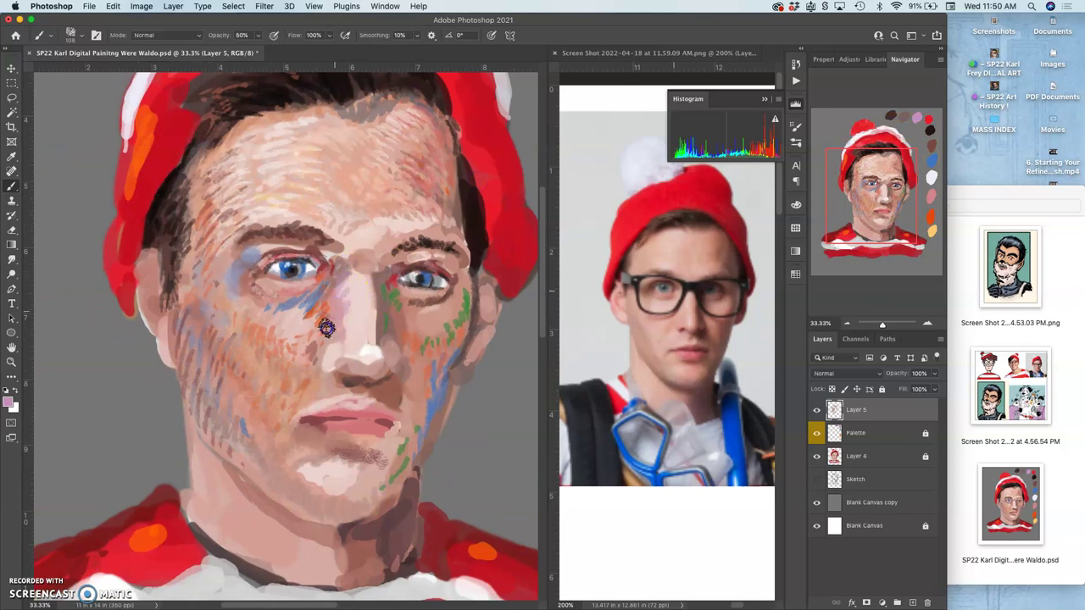
- Choose a dark purple foreground colour and hatch it along the near side of the nose and around the lower lip
{"action": "left_click", "coordinate": [9, 402]}
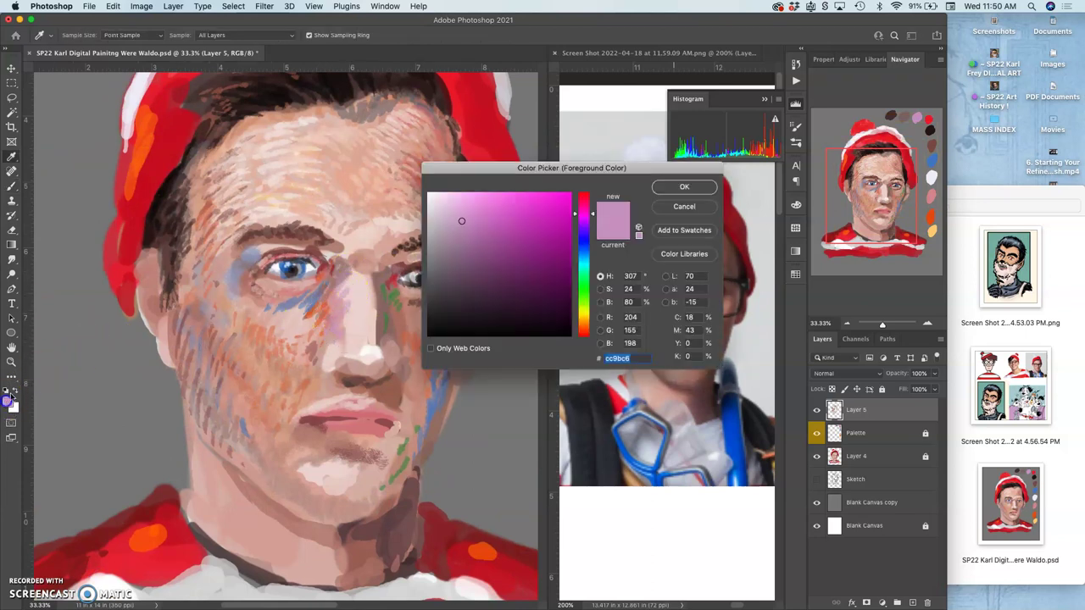
{"action": "left_click", "coordinate": [525, 278]}
{"action": "left_click", "coordinate": [684, 186]}
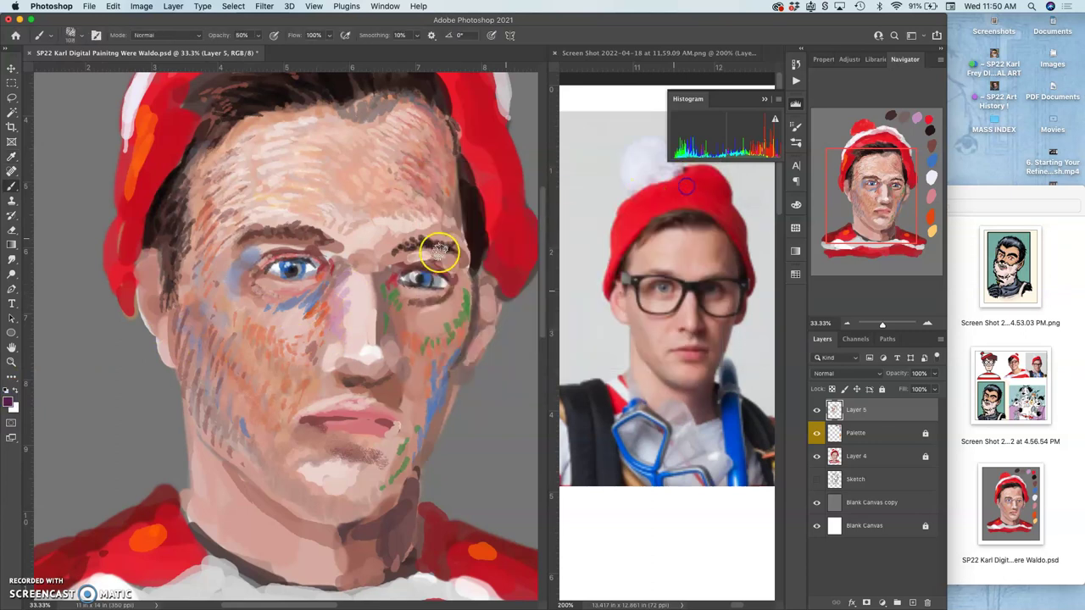
{"action": "left_click_drag", "start_coordinate": [334, 283], "coordinate": [329, 320]}
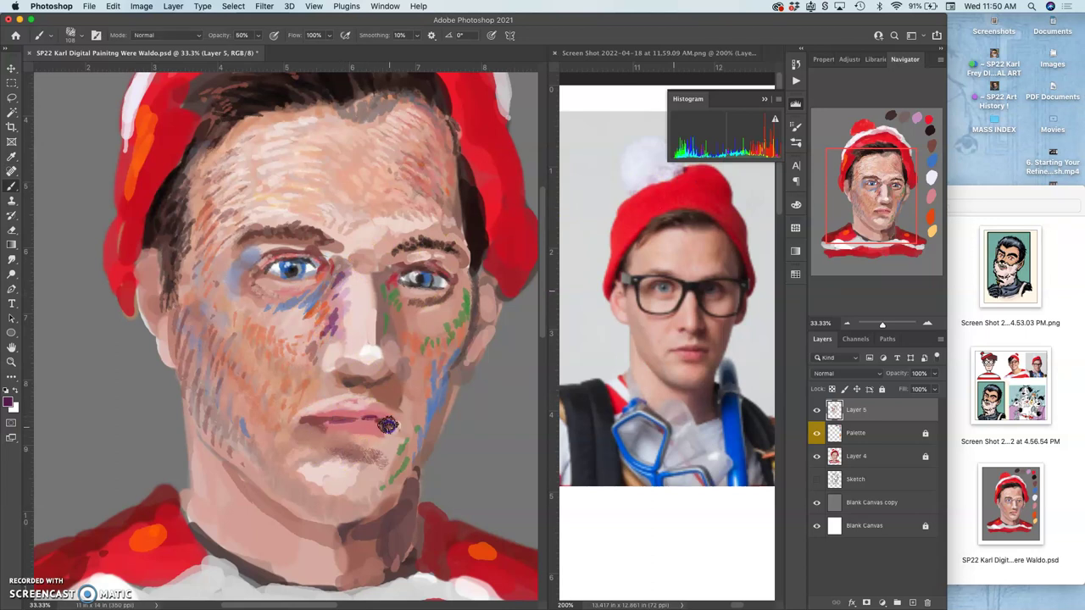
{"action": "mouse_move", "coordinate": [393, 424]}
{"action": "left_mouse_down"}
{"action": "mouse_move", "coordinate": [380, 448]}
{"action": "mouse_move", "coordinate": [339, 444]}
{"action": "mouse_move", "coordinate": [364, 438]}
{"action": "left_mouse_up"}
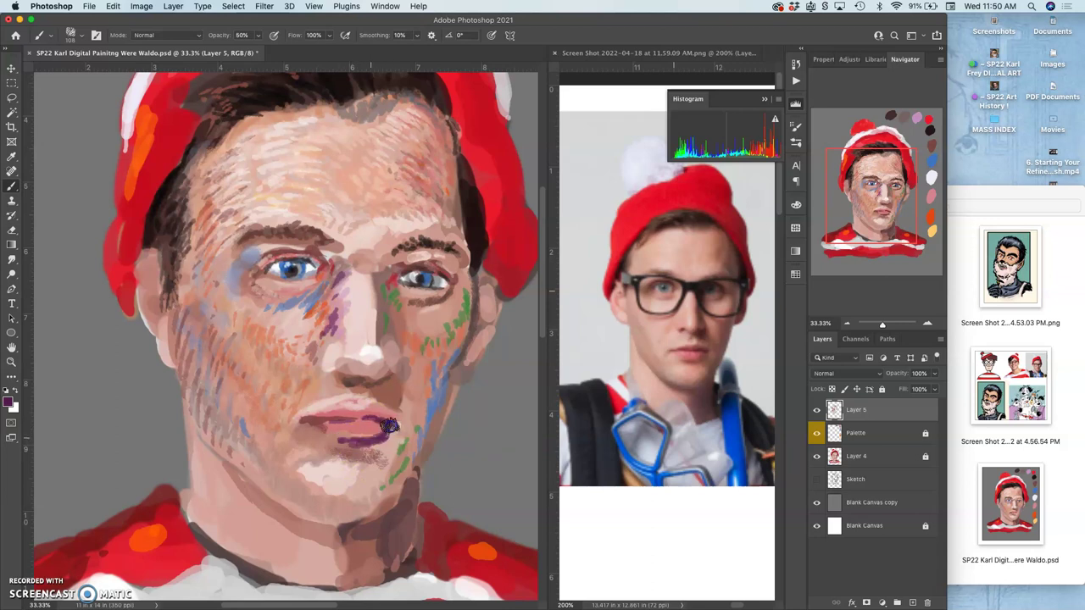
{"action": "mouse_move", "coordinate": [380, 436]}
{"action": "left_mouse_down"}
{"action": "mouse_move", "coordinate": [359, 399]}
{"action": "mouse_move", "coordinate": [339, 416]}
{"action": "mouse_move", "coordinate": [354, 417]}
{"action": "left_mouse_up"}
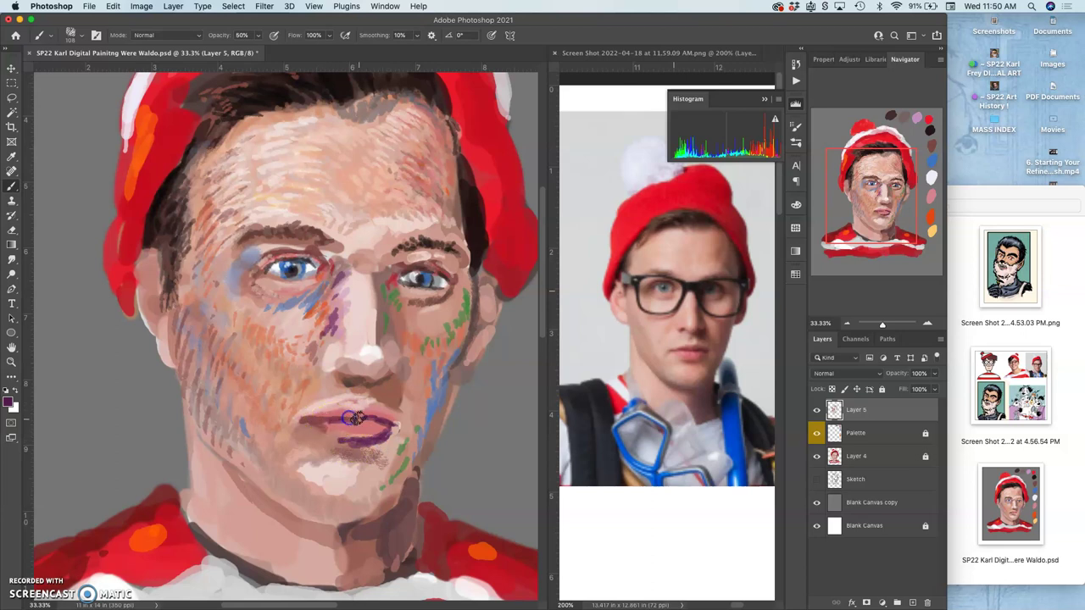
- Hatch sampled dark brown and muted purple into the neck shadow beneath the far jaw
{"action": "left_click", "coordinate": [392, 489], "text": "alt"}
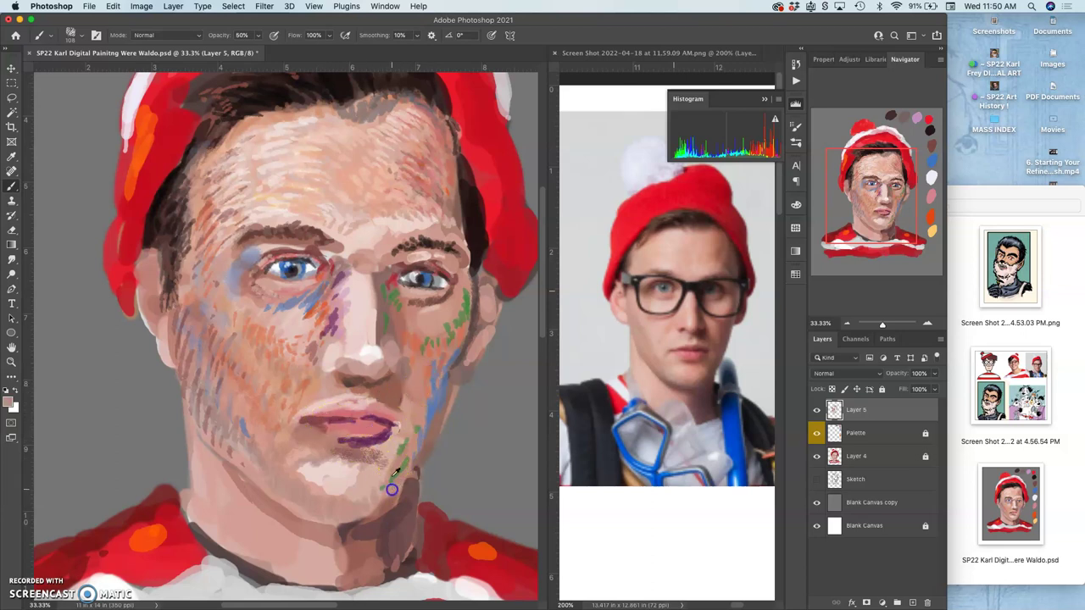
{"action": "left_click", "coordinate": [398, 510], "text": "alt"}
{"action": "mouse_move", "coordinate": [409, 489]}
{"action": "left_mouse_down"}
{"action": "mouse_move", "coordinate": [375, 525]}
{"action": "mouse_move", "coordinate": [353, 525]}
{"action": "left_mouse_up"}
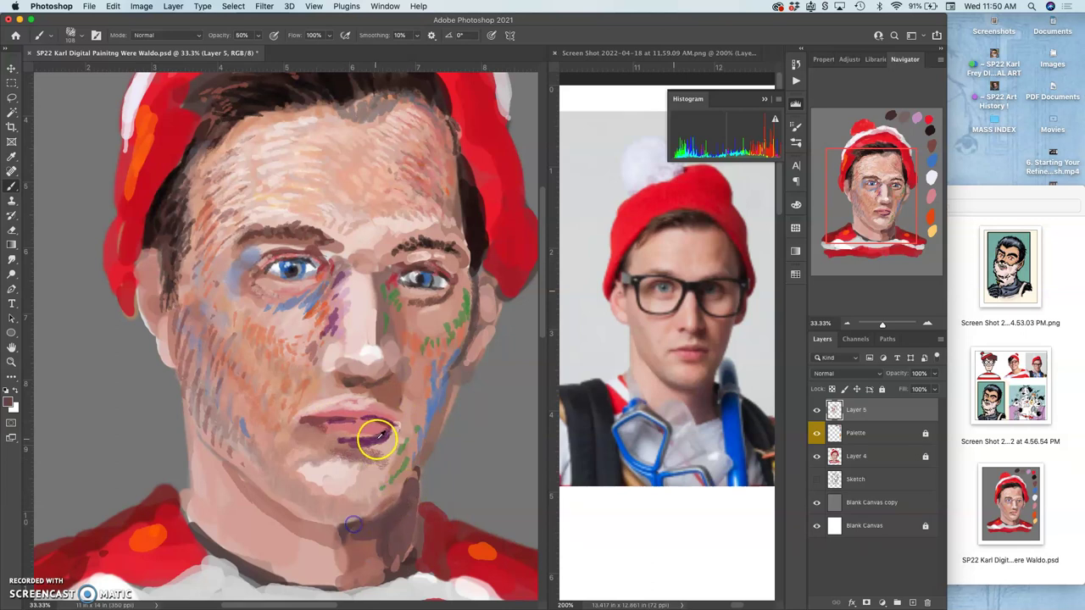
{"action": "left_click", "coordinate": [375, 514]}
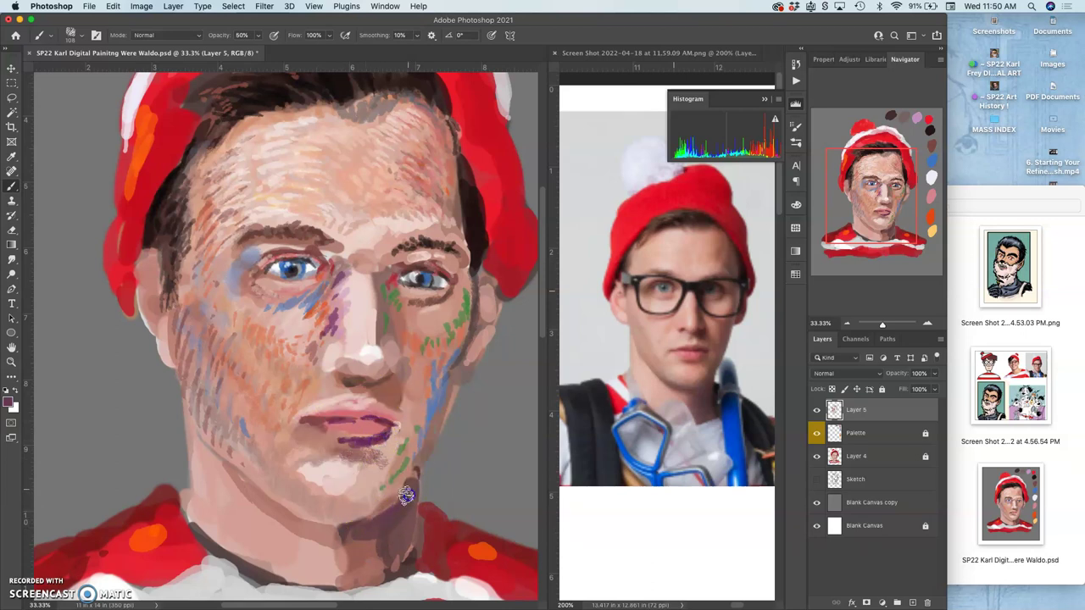
- Hatch sampled flesh pink and muted blue along the far cheek and jawline to break up the blue strokes
{"action": "left_click", "coordinate": [450, 433], "text": "alt"}
{"action": "left_click", "coordinate": [421, 455]}
{"action": "left_click", "coordinate": [428, 435]}
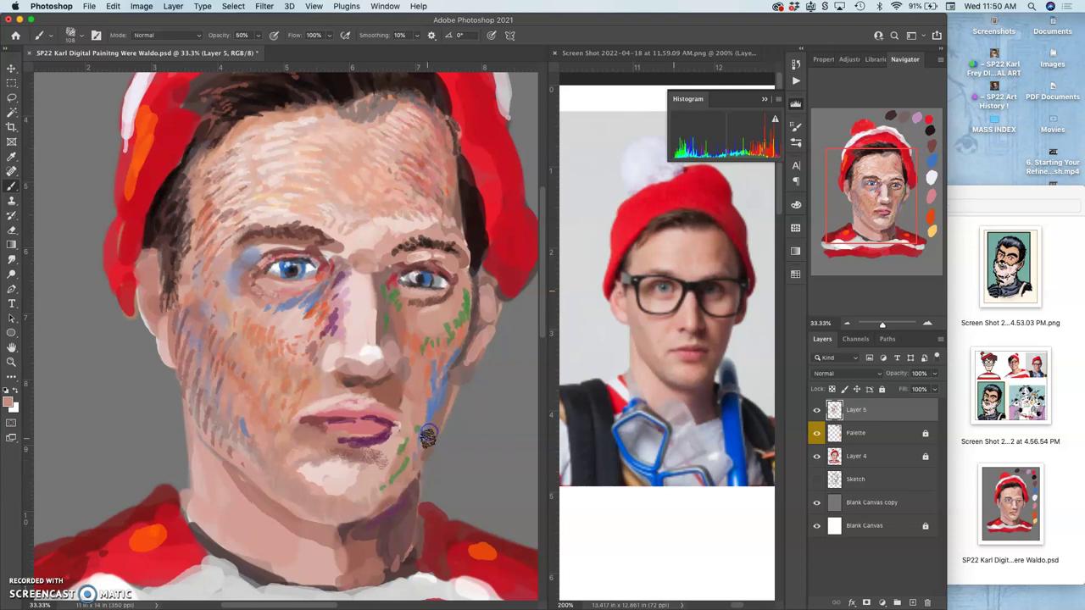
{"action": "left_click", "coordinate": [443, 398], "text": "alt"}
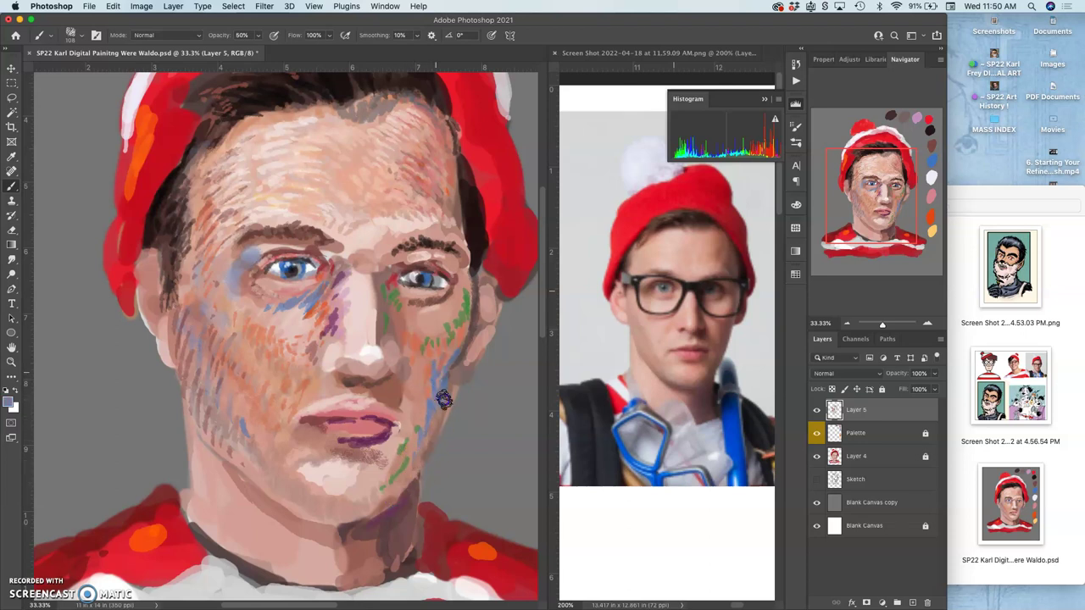
{"action": "left_click", "coordinate": [443, 411]}
{"action": "left_click", "coordinate": [359, 400], "text": "alt"}
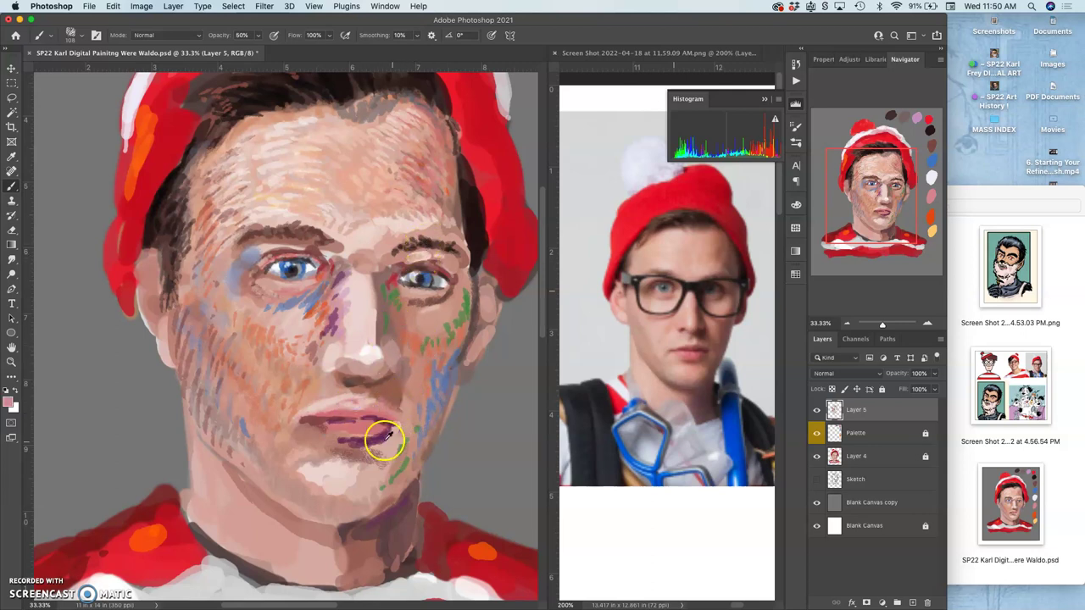
- Sample purple from the lower lip and darker tones from the brows, and hatch them into both eyebrows
{"action": "left_click", "coordinate": [382, 438], "text": "alt"}
{"action": "left_click_drag", "start_coordinate": [410, 245], "coordinate": [421, 244]}
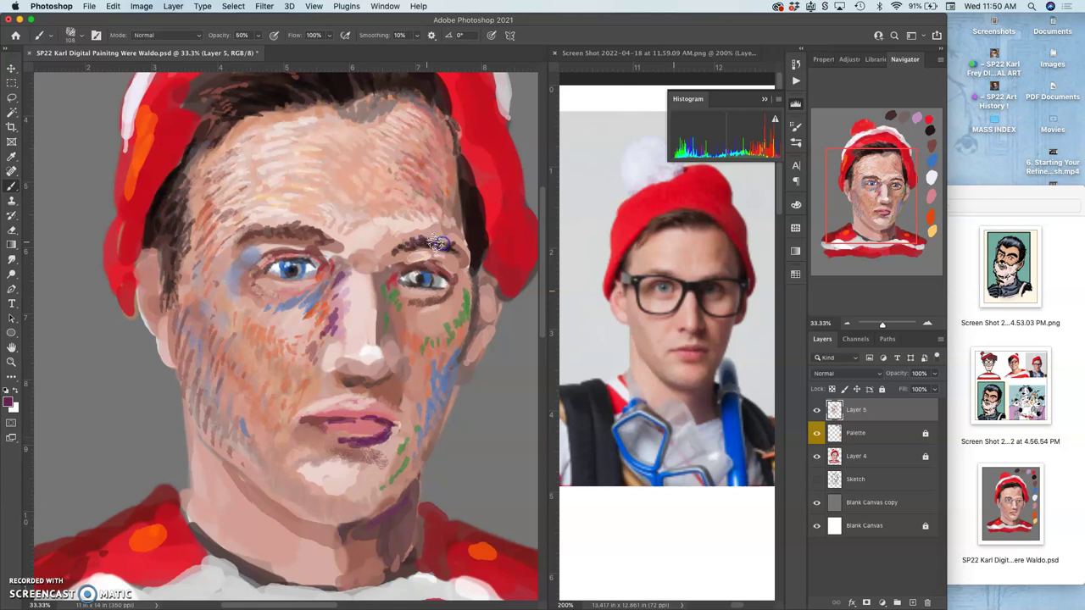
{"action": "left_click", "coordinate": [306, 233], "text": "alt"}
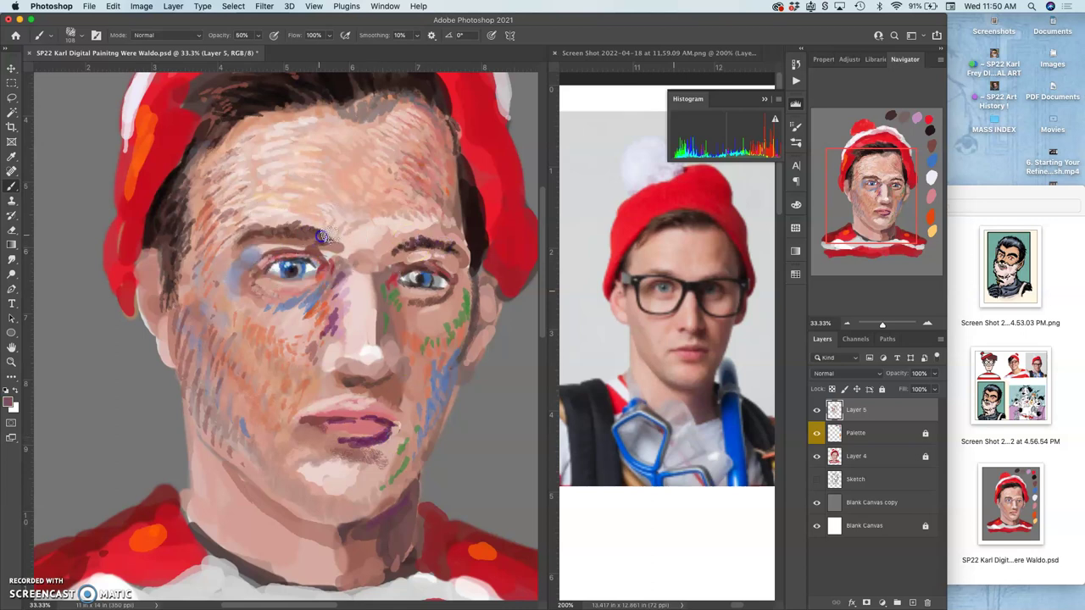
{"action": "left_click", "coordinate": [426, 251], "text": "alt"}
{"action": "left_click_drag", "start_coordinate": [339, 251], "coordinate": [306, 233]}
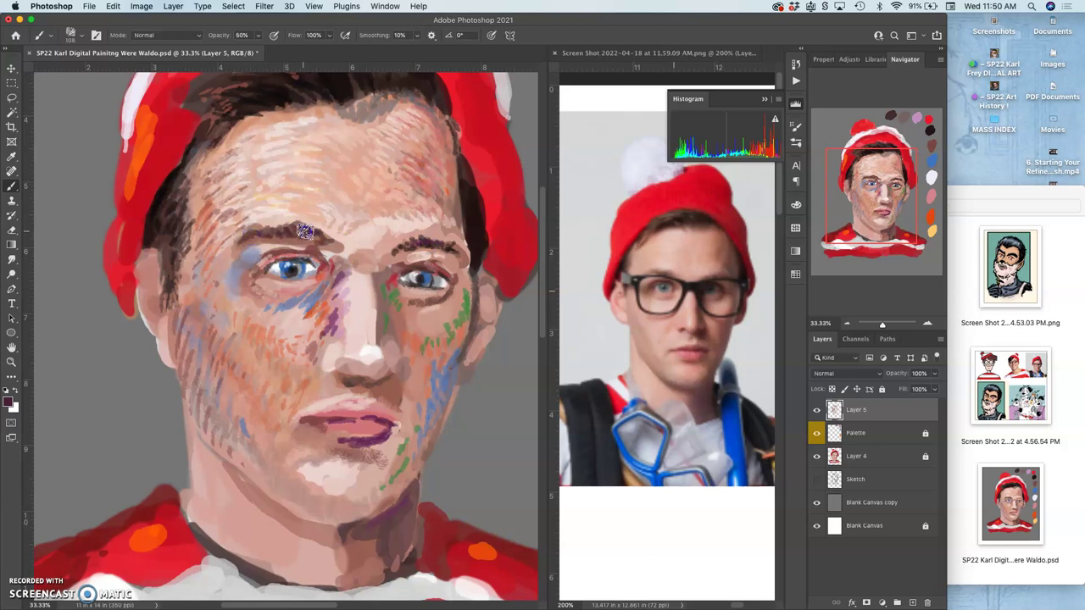
{"action": "left_click_drag", "start_coordinate": [305, 230], "coordinate": [329, 243]}
{"action": "left_click_drag", "start_coordinate": [405, 249], "coordinate": [400, 242]}
- Add dark purple touches to the inner corners and upper lids of both eyes
{"action": "left_click_drag", "start_coordinate": [382, 291], "coordinate": [383, 296]}
{"action": "left_click", "coordinate": [419, 258]}
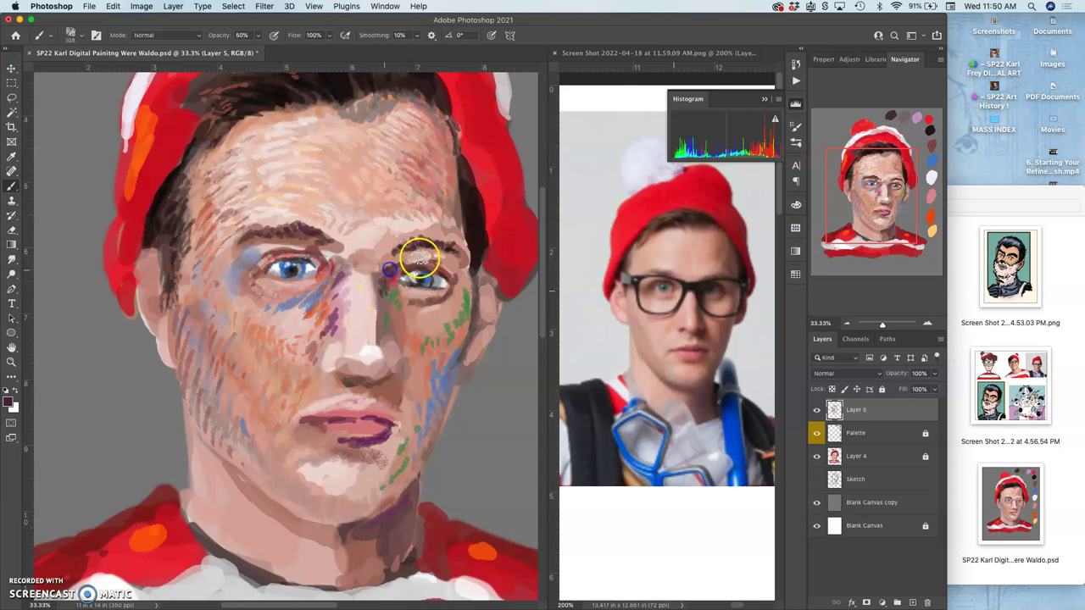
{"action": "left_click", "coordinate": [389, 271]}
{"action": "left_click", "coordinate": [323, 264]}
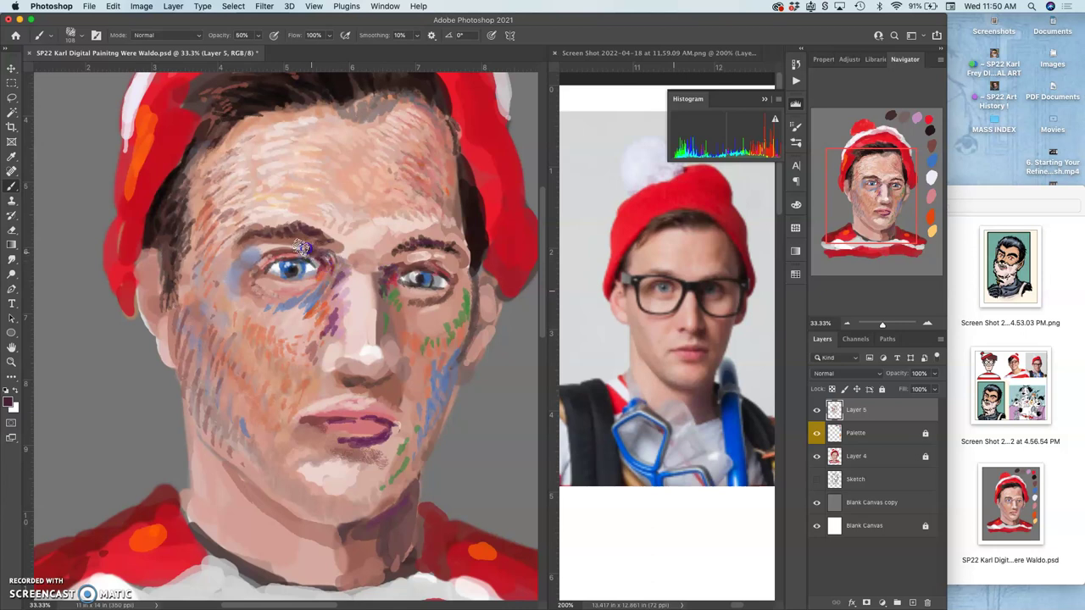
{"action": "left_click", "coordinate": [242, 310]}
{"action": "left_click", "coordinate": [283, 259]}
{"action": "left_click", "coordinate": [274, 395]}
{"action": "left_click", "coordinate": [257, 433]}
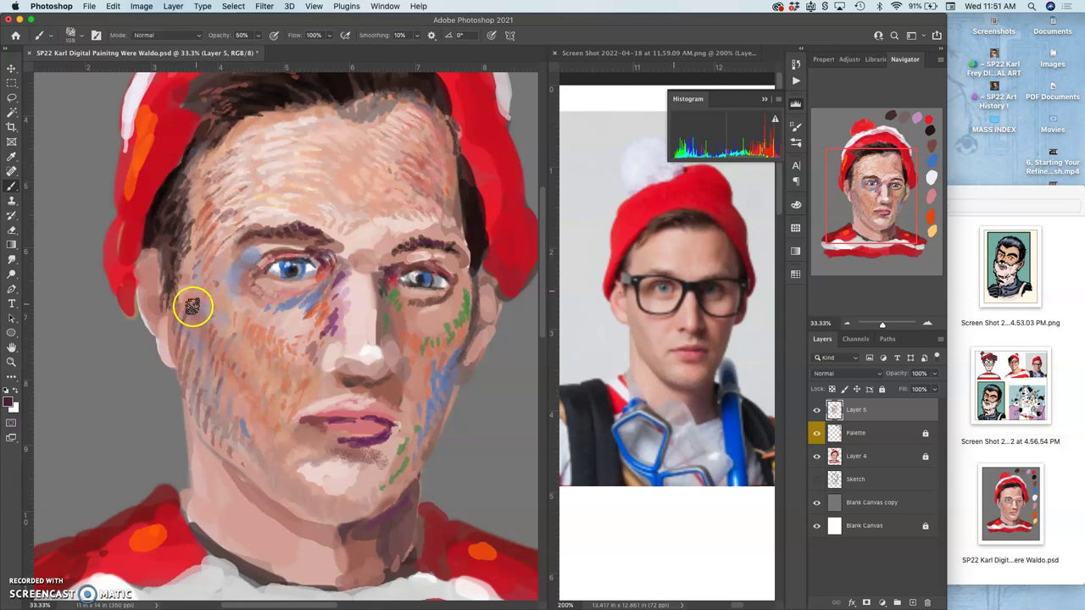
- Hatch dark purple and a flesh pink sampled from beneath the chin into the inner folds of the near ear
{"action": "mouse_move", "coordinate": [192, 307]}
{"action": "left_mouse_down"}
{"action": "mouse_move", "coordinate": [155, 291]}
{"action": "mouse_move", "coordinate": [155, 273]}
{"action": "mouse_move", "coordinate": [160, 312]}
{"action": "left_mouse_up"}
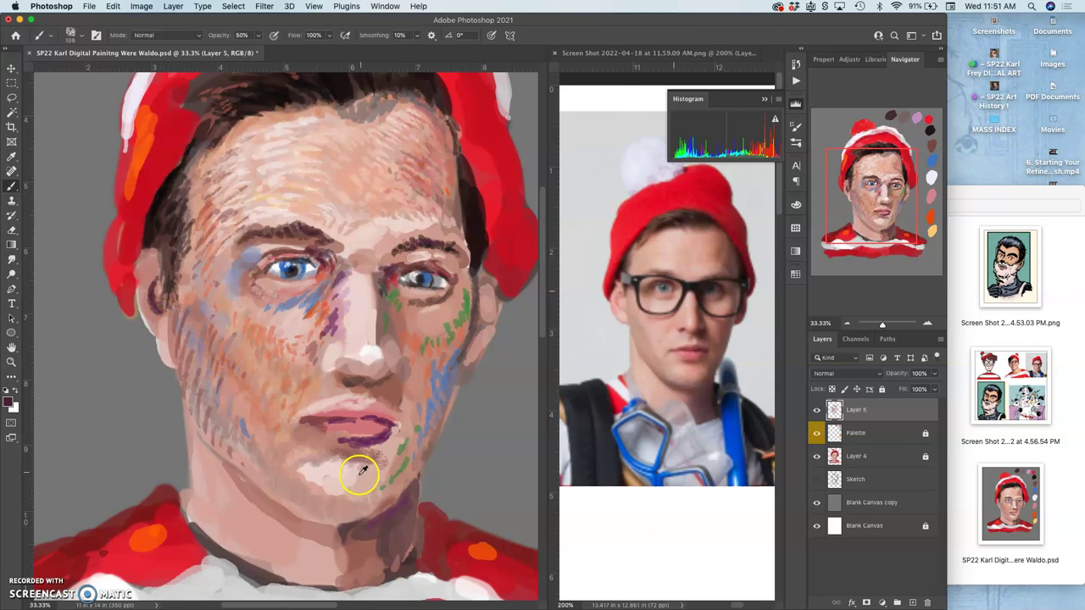
{"action": "left_click", "coordinate": [380, 503], "text": "alt"}
{"action": "left_click_drag", "start_coordinate": [155, 311], "coordinate": [152, 293]}
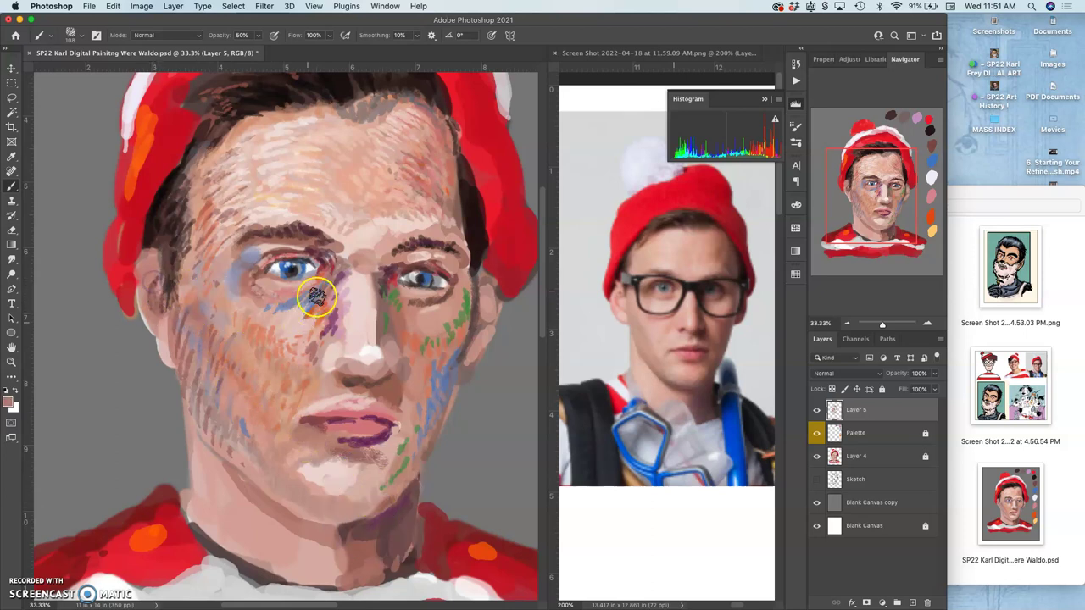
- Sample warmer and paler pinks from the face and hatch them along the near ear's rim and lobe
{"action": "left_click", "coordinate": [204, 221], "text": "alt"}
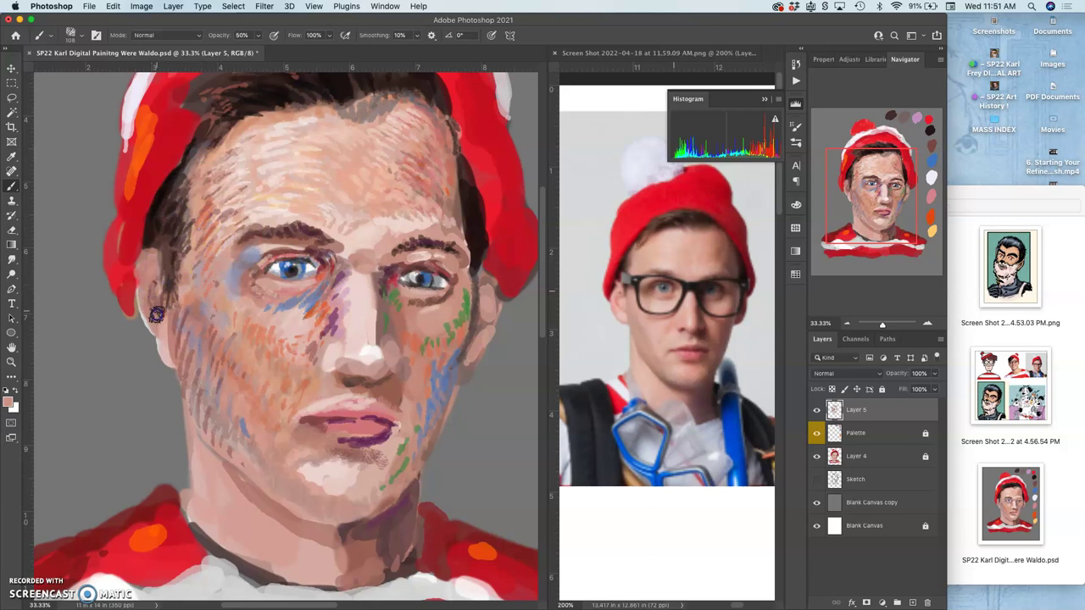
{"action": "left_click", "coordinate": [323, 272], "text": "alt"}
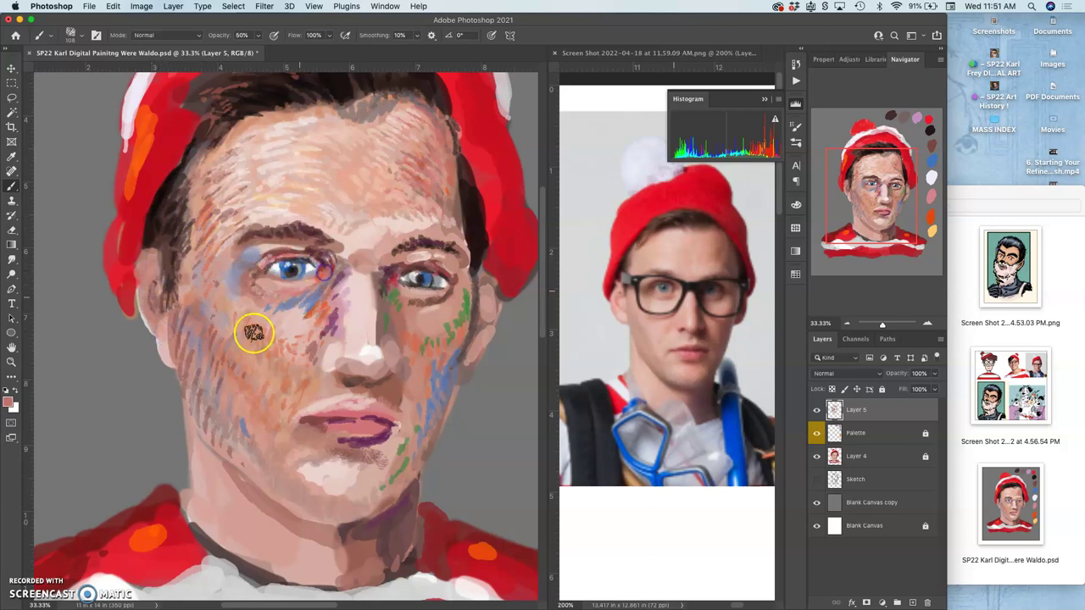
{"action": "mouse_move", "coordinate": [185, 333]}
{"action": "left_mouse_down"}
{"action": "mouse_move", "coordinate": [160, 310]}
{"action": "mouse_move", "coordinate": [167, 360]}
{"action": "left_mouse_up"}
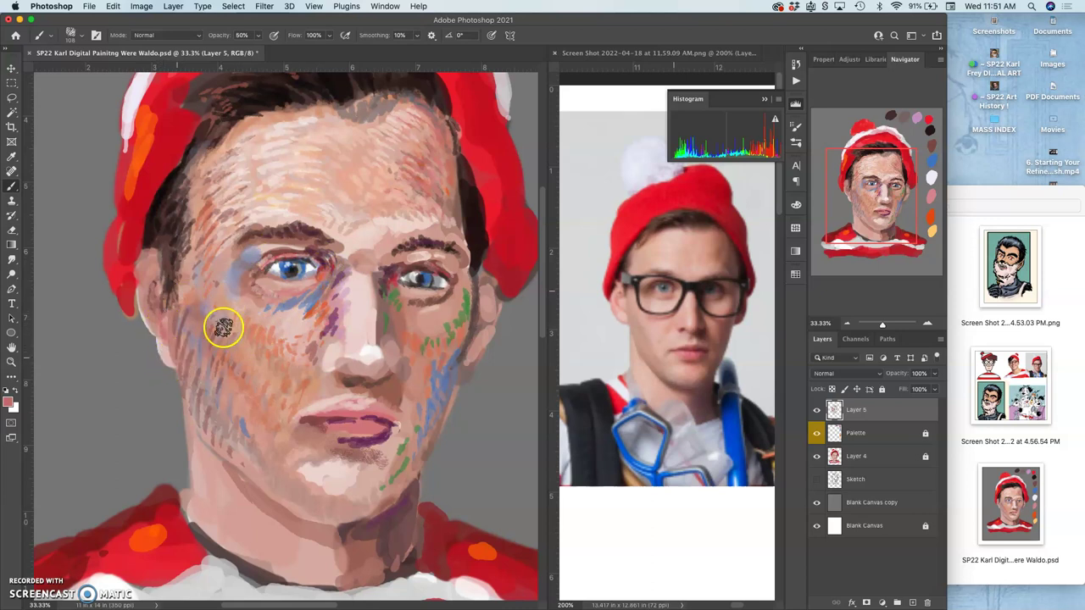
{"action": "left_click", "coordinate": [166, 363], "text": "alt"}
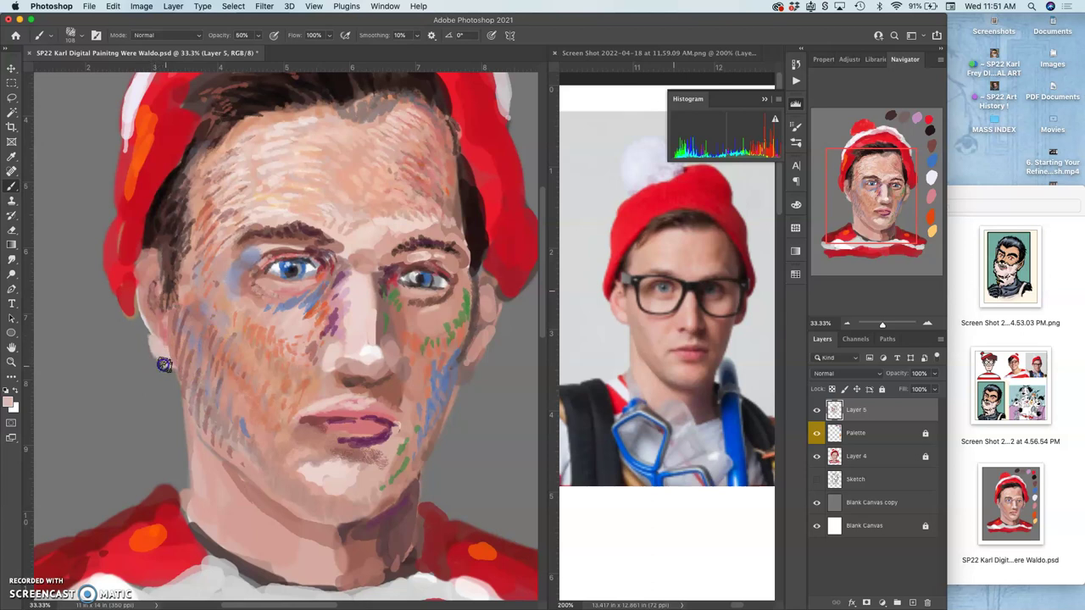
{"action": "left_click_drag", "start_coordinate": [164, 365], "coordinate": [146, 327]}
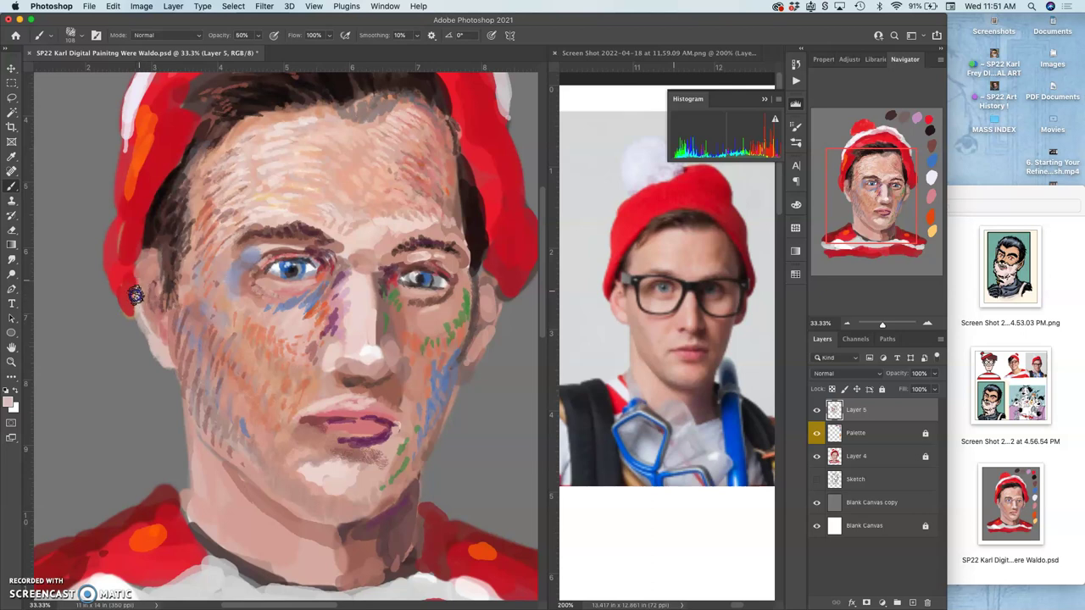
{"action": "mouse_move", "coordinate": [164, 367]}
{"action": "left_mouse_down"}
{"action": "mouse_move", "coordinate": [179, 296]}
{"action": "mouse_move", "coordinate": [151, 291]}
{"action": "mouse_move", "coordinate": [132, 257]}
{"action": "mouse_move", "coordinate": [148, 265]}
{"action": "mouse_move", "coordinate": [138, 325]}
{"action": "mouse_move", "coordinate": [161, 318]}
{"action": "mouse_move", "coordinate": [161, 341]}
{"action": "mouse_move", "coordinate": [151, 332]}
{"action": "mouse_move", "coordinate": [213, 316]}
{"action": "mouse_move", "coordinate": [148, 301]}
{"action": "left_mouse_up"}
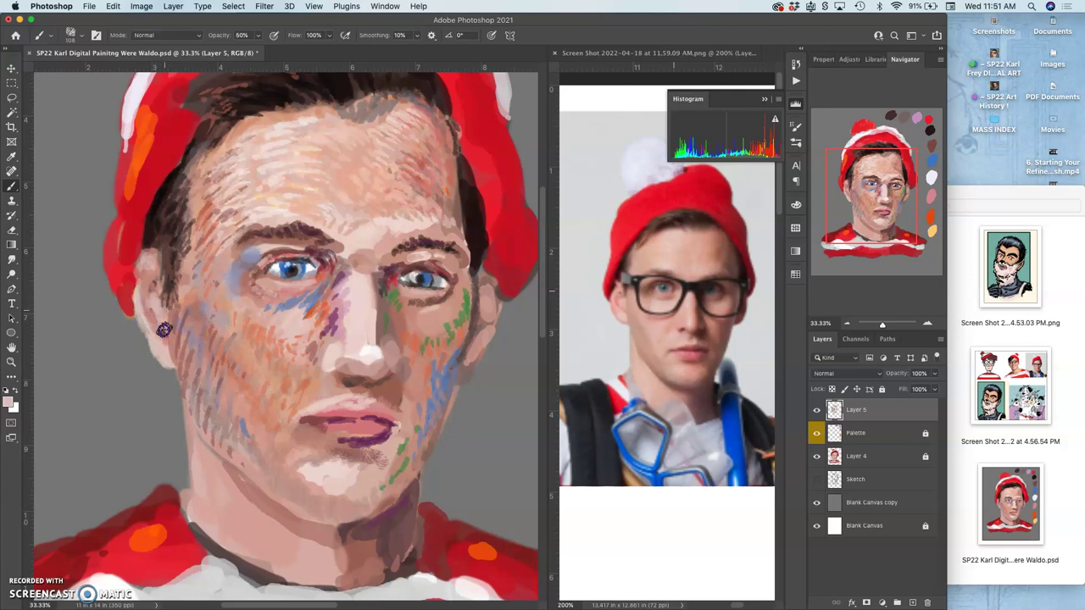
- Hatch pale pink and a brown sampled from beneath the far eye into the far ear
{"action": "mouse_move", "coordinate": [433, 335]}
{"action": "left_mouse_down"}
{"action": "mouse_move", "coordinate": [441, 353]}
{"action": "mouse_move", "coordinate": [482, 339]}
{"action": "mouse_move", "coordinate": [469, 361]}
{"action": "left_mouse_up"}
{"action": "left_click", "coordinate": [415, 305], "text": "alt"}
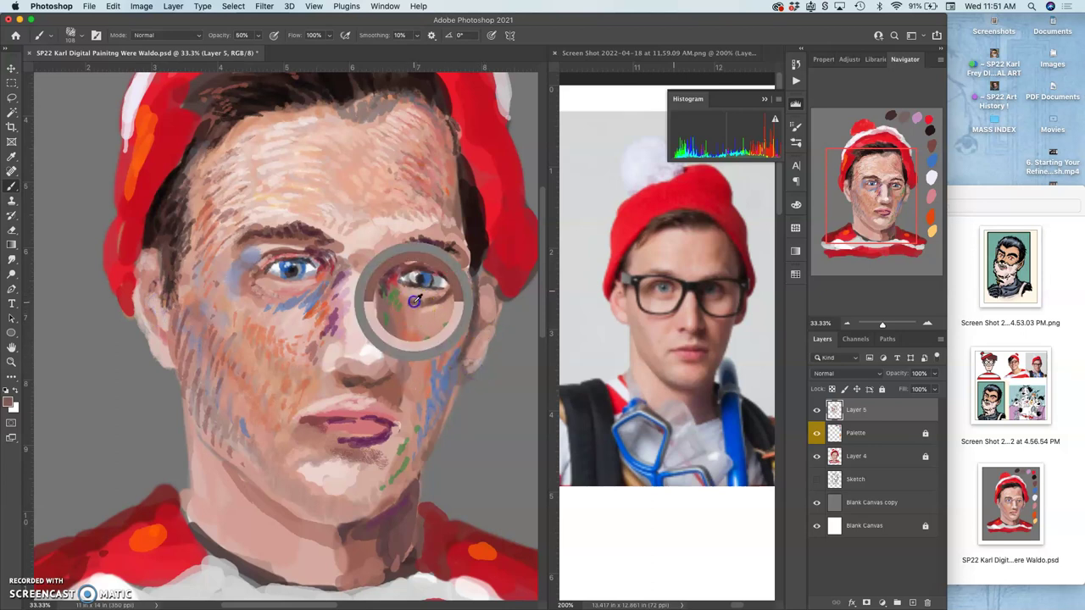
{"action": "mouse_move", "coordinate": [469, 320]}
{"action": "left_mouse_down"}
{"action": "mouse_move", "coordinate": [486, 321]}
{"action": "mouse_move", "coordinate": [477, 344]}
{"action": "left_mouse_up"}
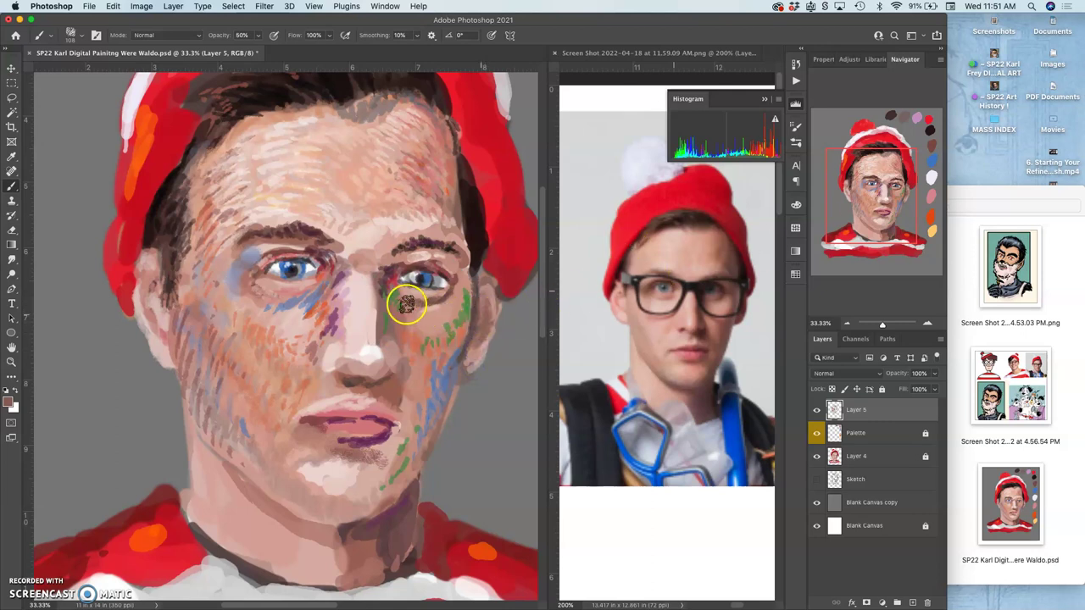
- Sample skin tones from the forehead and brow area and hatch them above the far eyebrow and between the brows
{"action": "left_click", "coordinate": [434, 229], "text": "alt"}
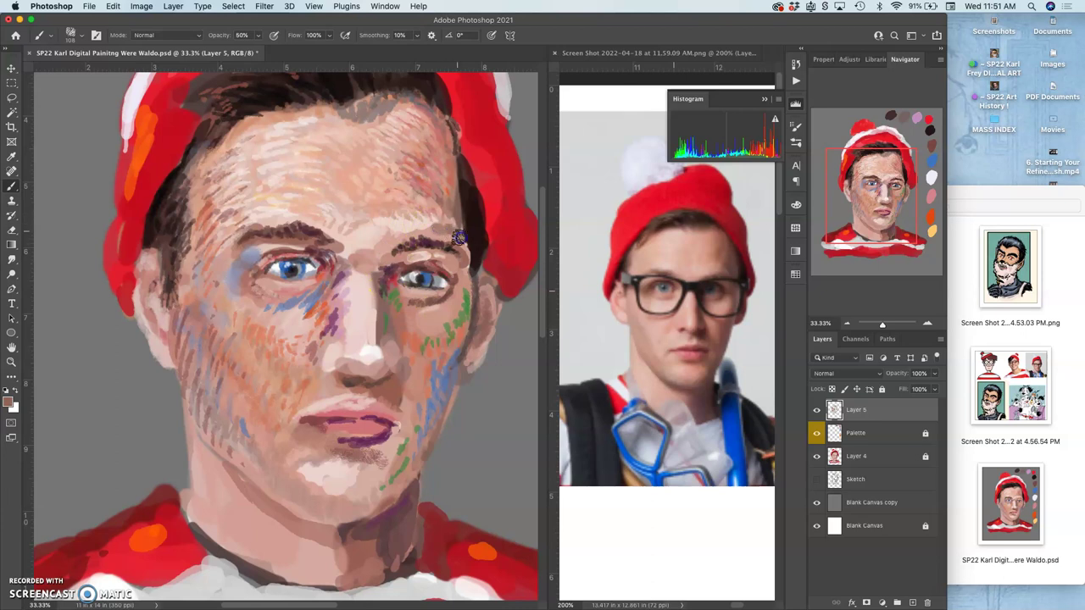
{"action": "left_click", "coordinate": [376, 241], "text": "alt"}
{"action": "left_click", "coordinate": [434, 195], "text": "alt"}
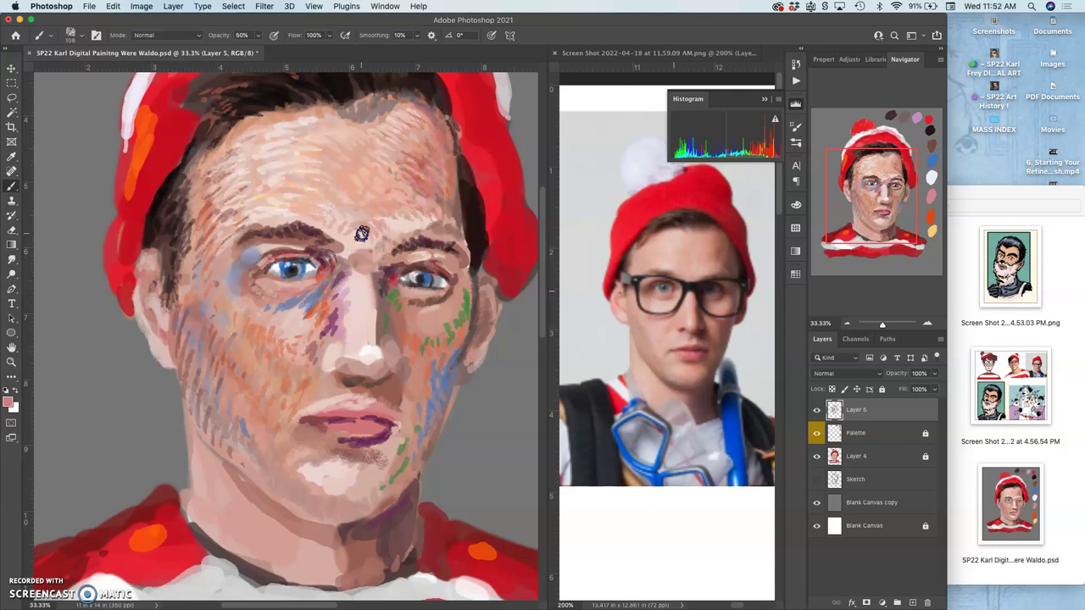
{"action": "left_click", "coordinate": [356, 239], "text": "alt"}
{"action": "left_click_drag", "start_coordinate": [423, 221], "coordinate": [389, 224]}
{"action": "left_click", "coordinate": [440, 217]}
{"action": "left_click", "coordinate": [367, 247]}
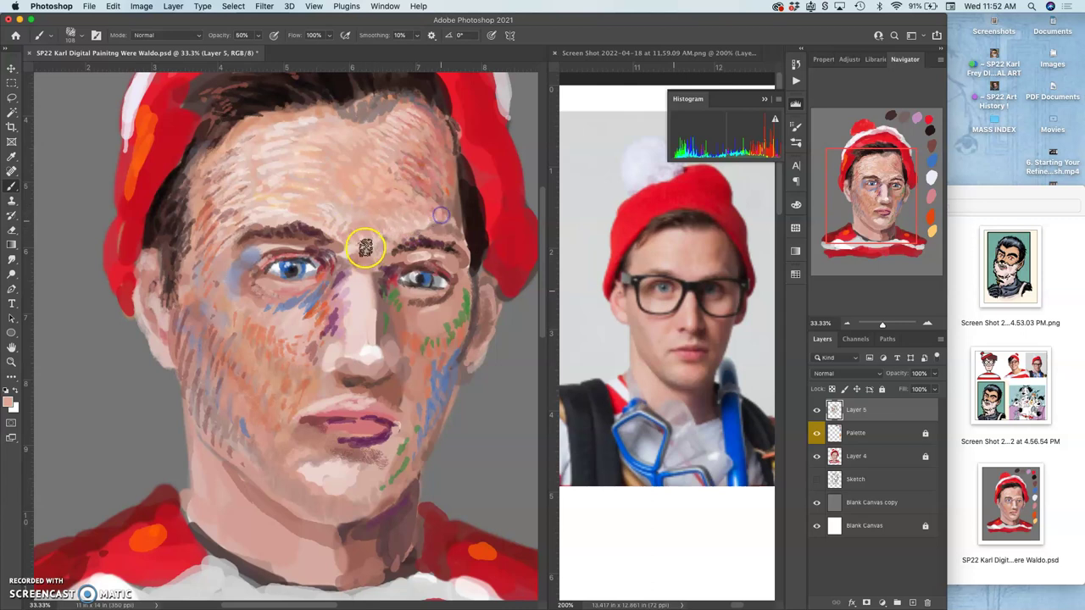
{"action": "left_click", "coordinate": [337, 265]}
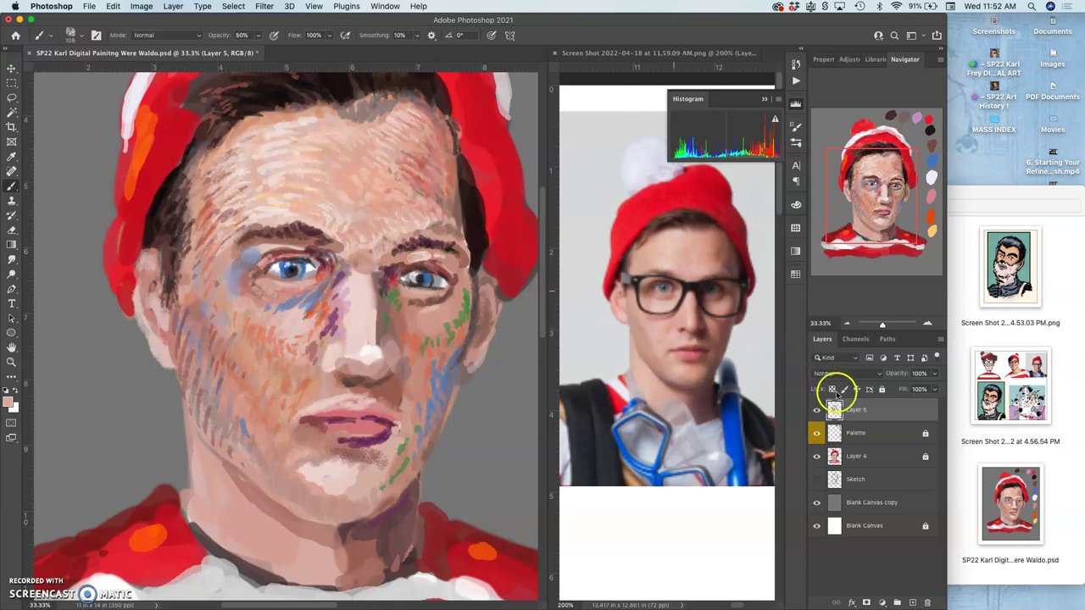
- Toggle the visibility of Layer 5 and of Layer 4 to compare the hatching with the underpainting
{"action": "left_click", "coordinate": [817, 412]}
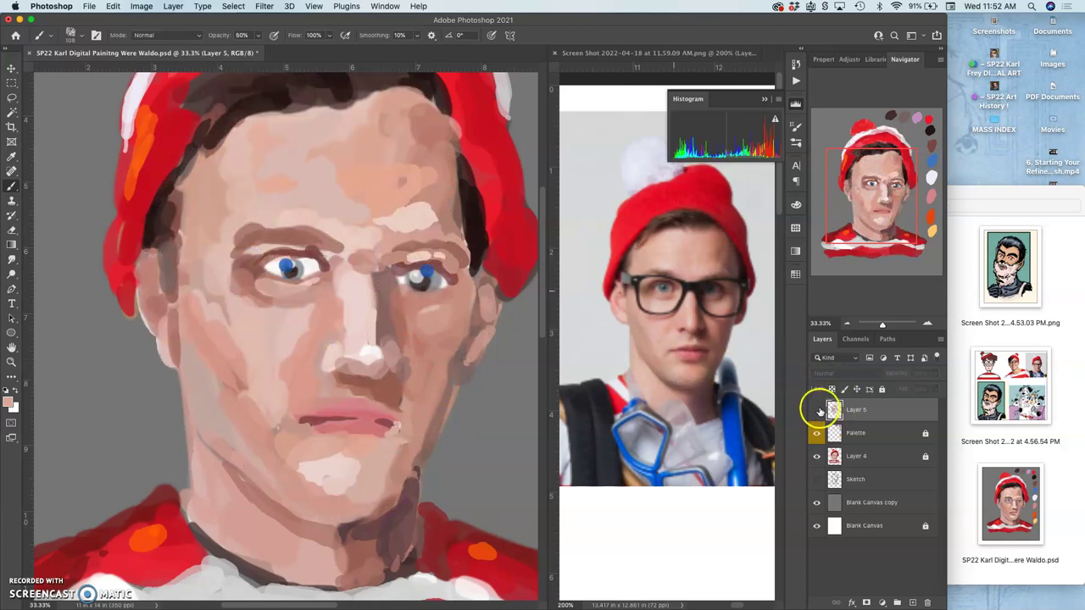
{"action": "left_click", "coordinate": [817, 411]}
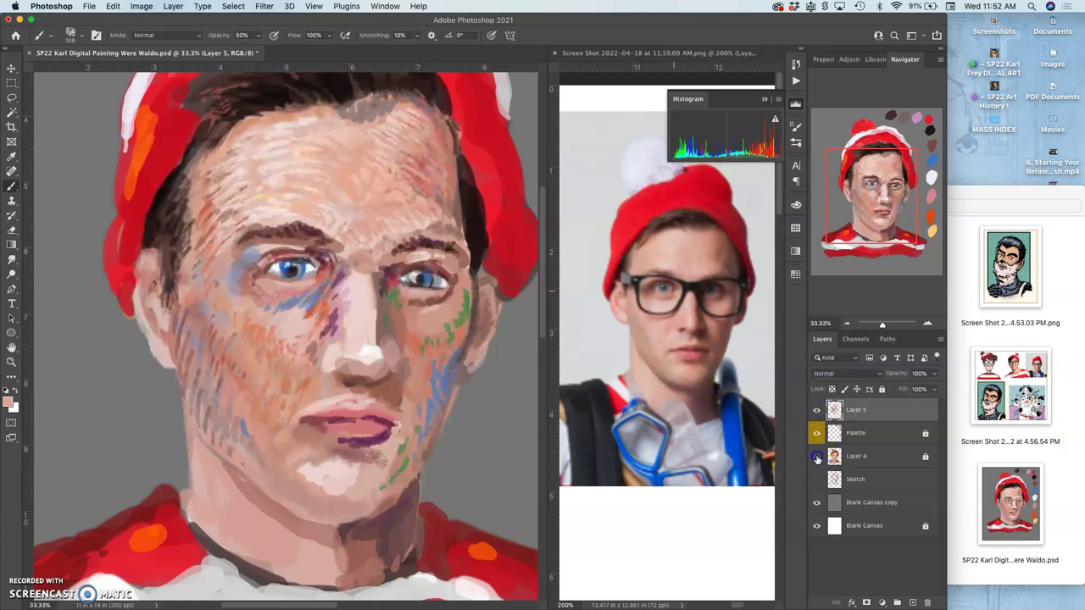
{"action": "left_click", "coordinate": [816, 457]}
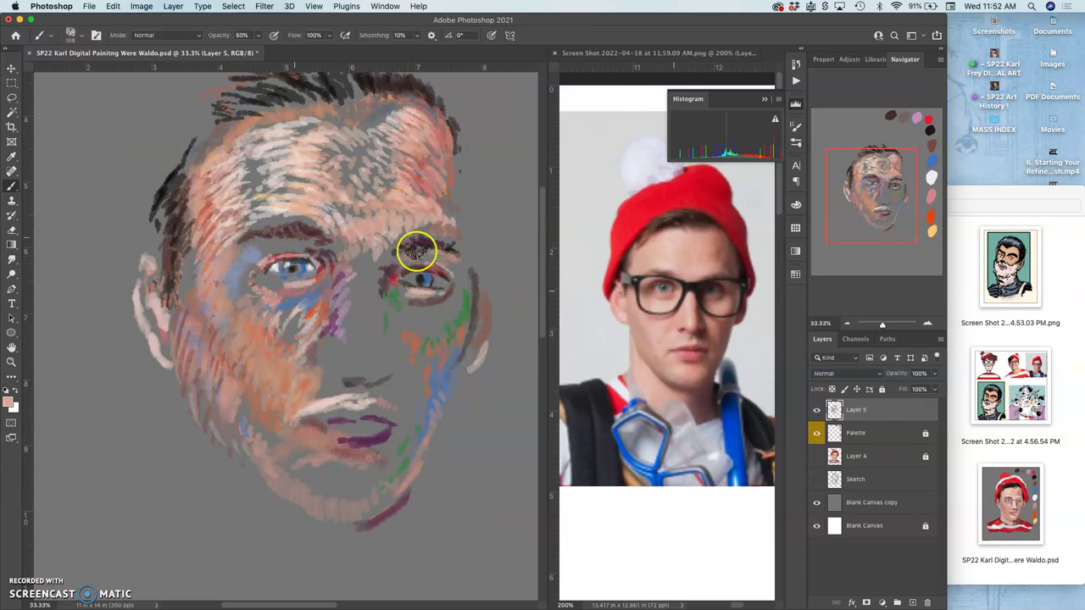
{"action": "left_click", "coordinate": [816, 457]}
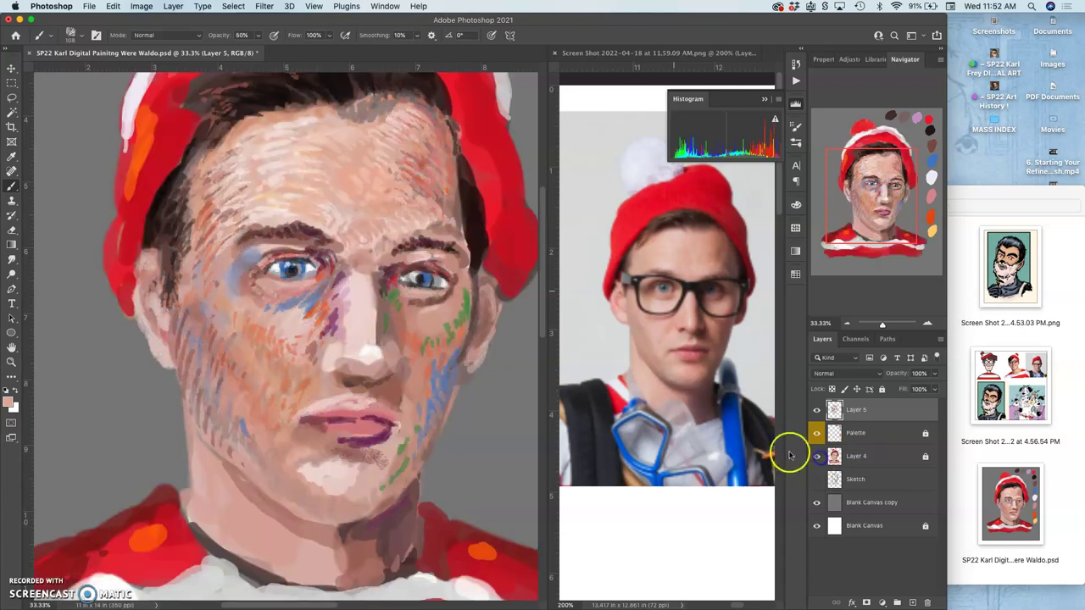
- Hatch sampled pale skin, coral, white and pink tones along the bridge of the nose to build its highlight
{"action": "left_click", "coordinate": [275, 169], "text": "alt"}
{"action": "left_click_drag", "start_coordinate": [361, 290], "coordinate": [361, 310]}
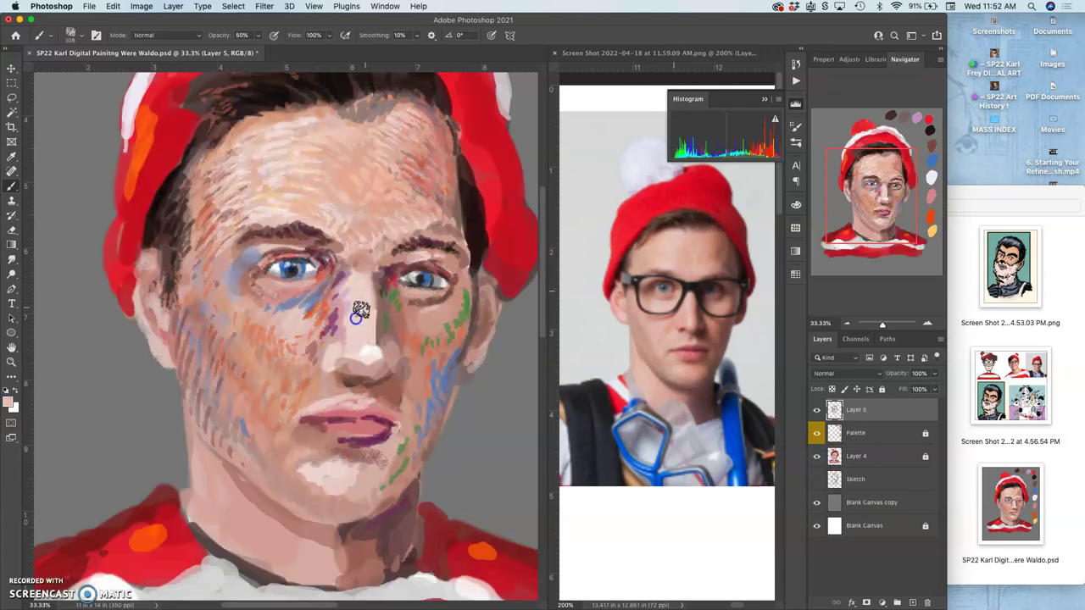
{"action": "left_click", "coordinate": [412, 343], "text": "alt"}
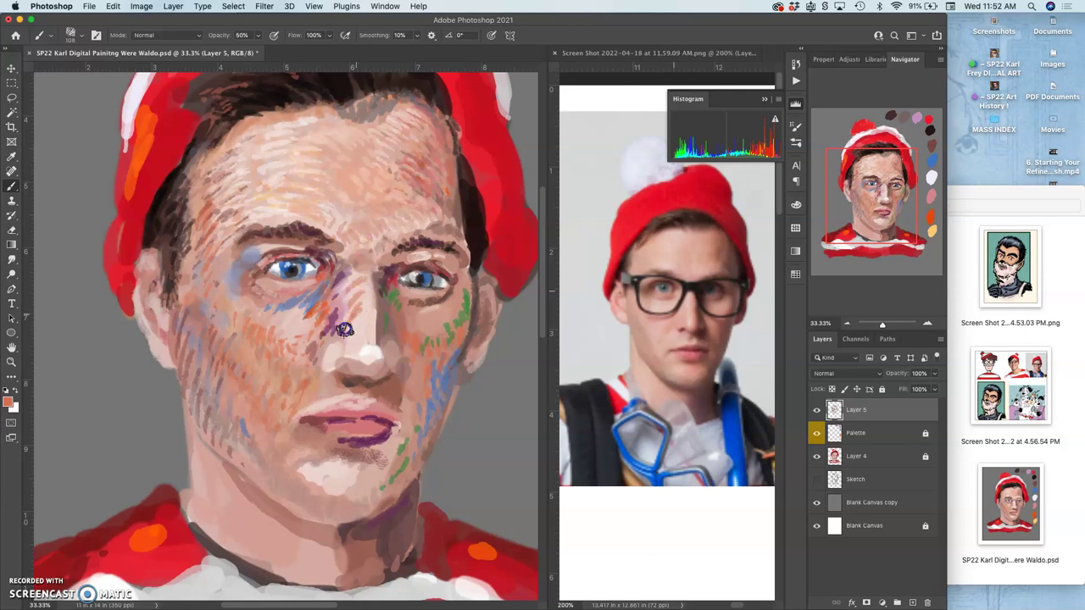
{"action": "left_click", "coordinate": [367, 327], "text": "alt"}
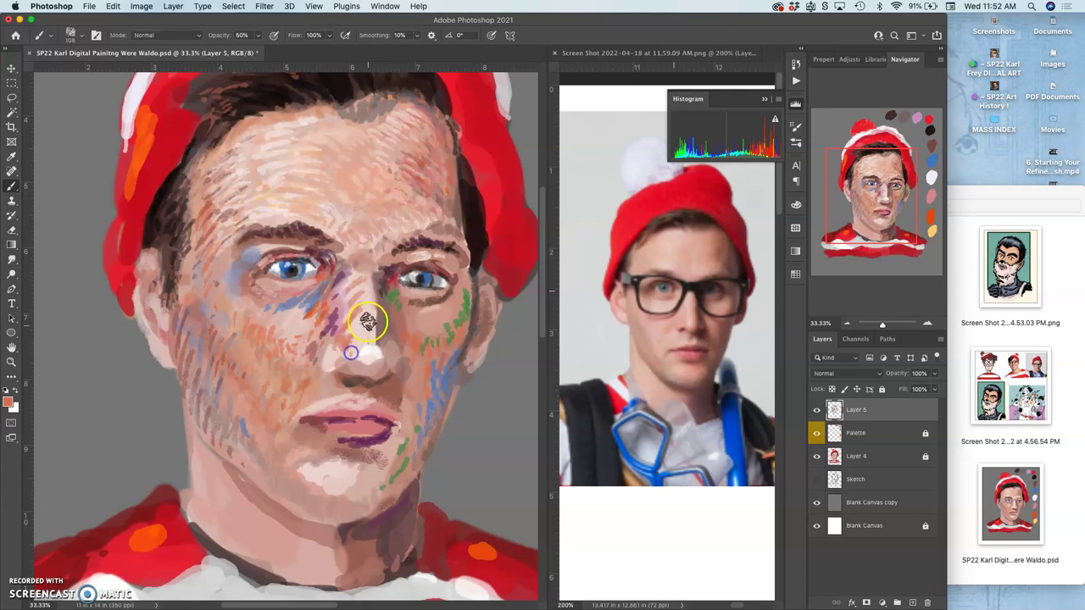
{"action": "left_click", "coordinate": [360, 339], "text": "alt"}
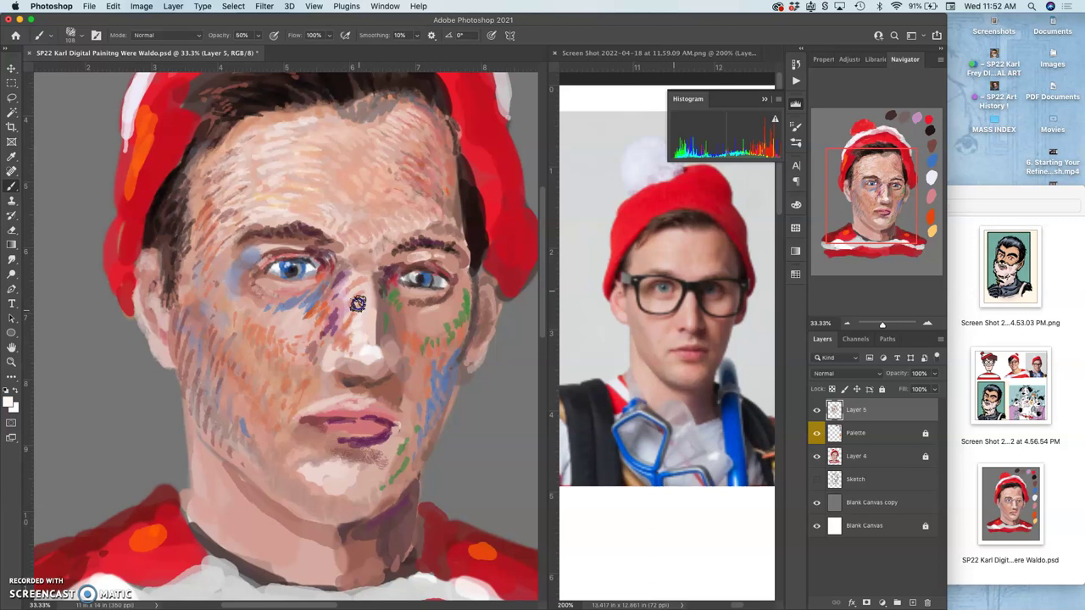
{"action": "left_click", "coordinate": [301, 291], "text": "alt"}
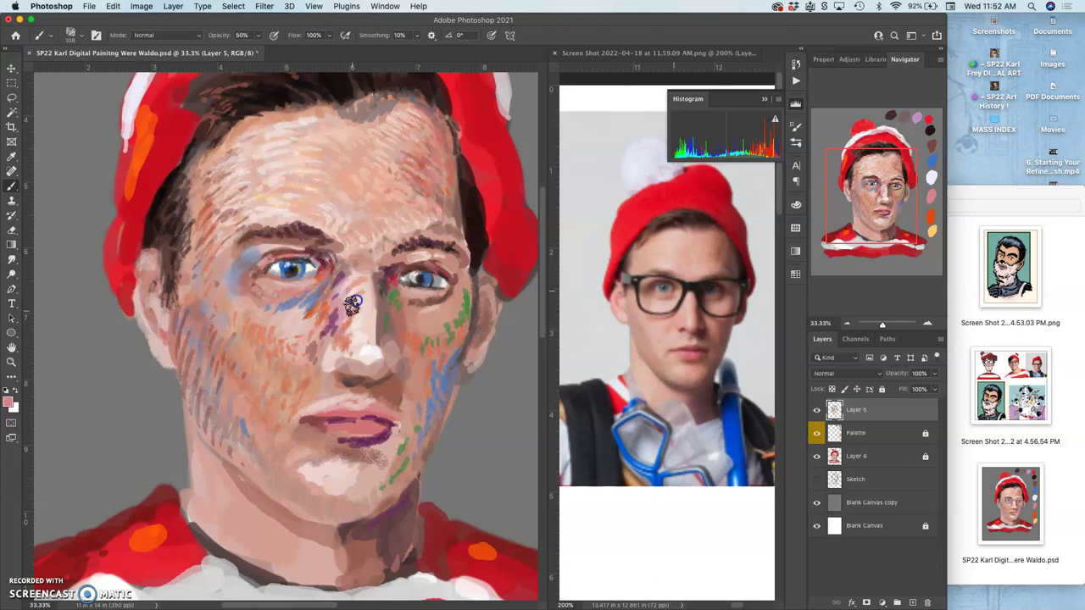
{"action": "left_click_drag", "start_coordinate": [346, 283], "coordinate": [362, 261]}
{"action": "left_click_drag", "start_coordinate": [345, 310], "coordinate": [358, 307]}
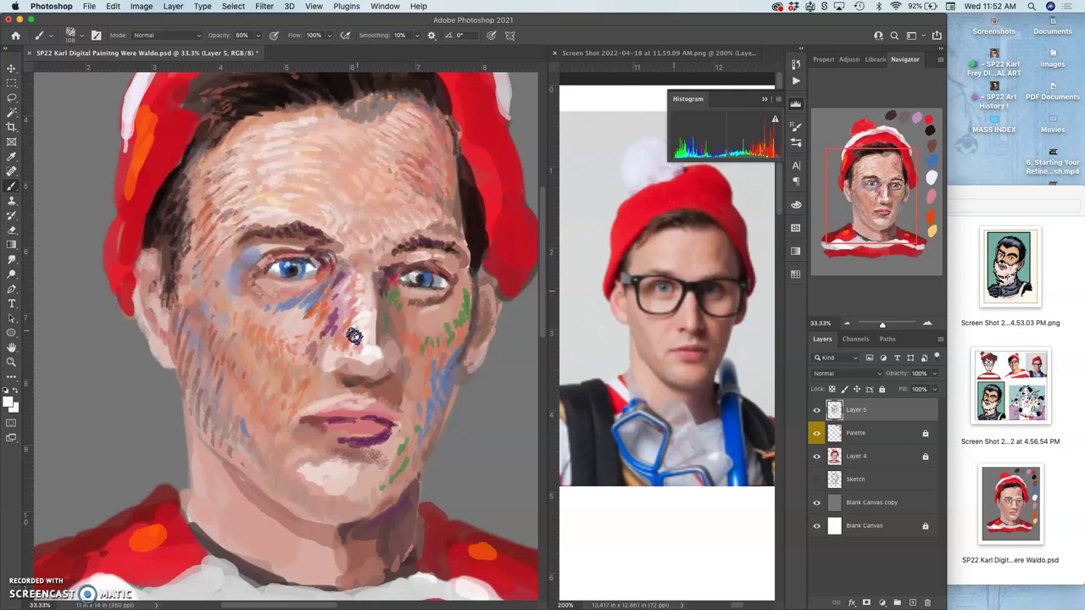
- Hatch a purple sampled from the temple and blue from the far iris along the nose's shadowed side and nostril
{"action": "left_click", "coordinate": [429, 170], "text": "alt"}
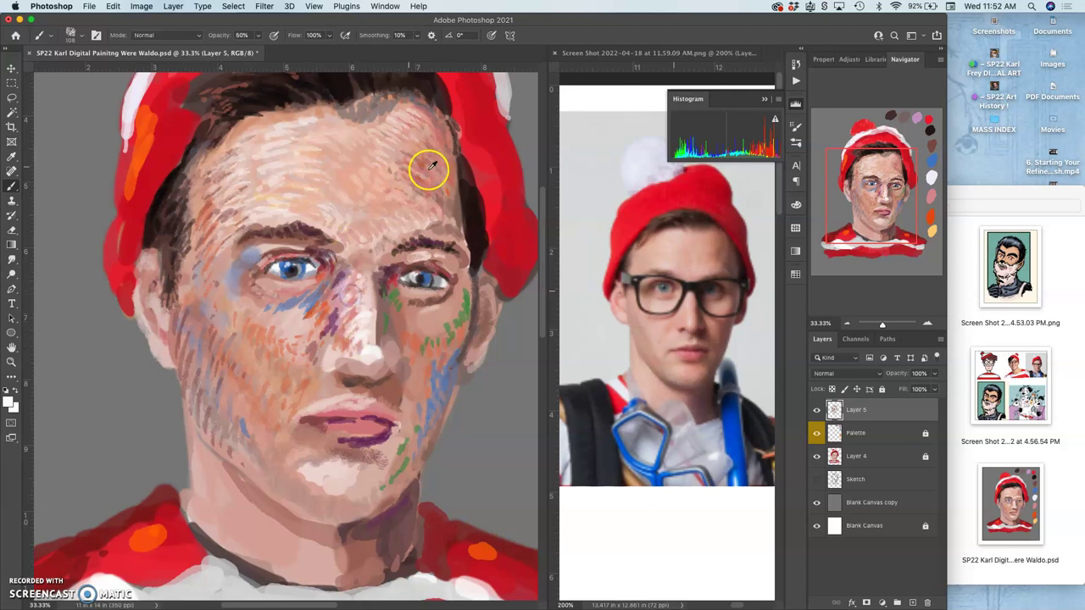
{"action": "left_click", "coordinate": [363, 341], "text": "alt"}
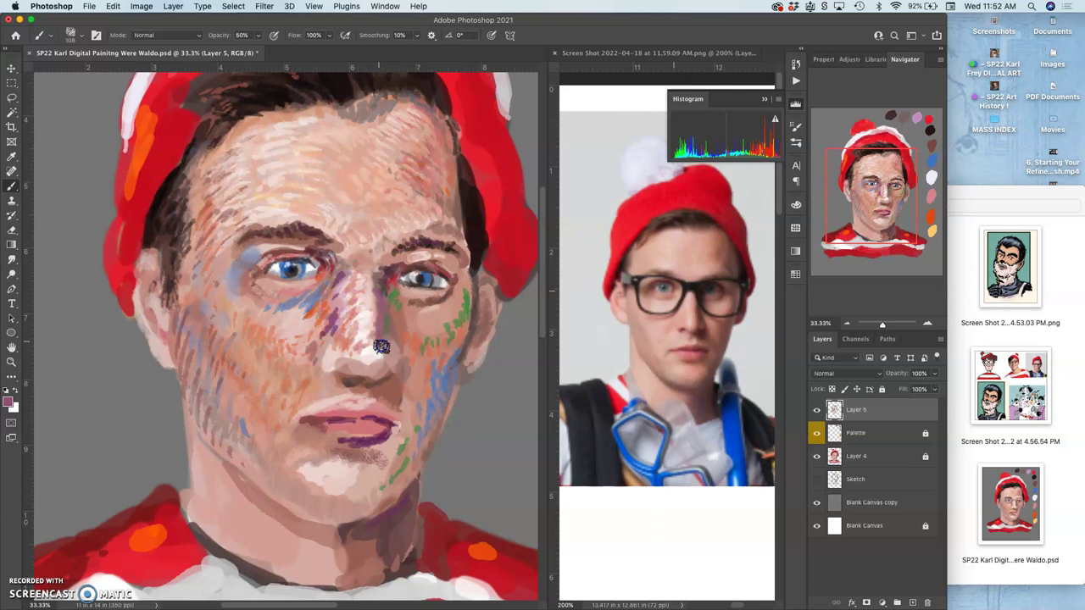
{"action": "left_click", "coordinate": [426, 278], "text": "alt"}
{"action": "mouse_move", "coordinate": [382, 377]}
{"action": "left_mouse_down"}
{"action": "mouse_move", "coordinate": [378, 392]}
{"action": "mouse_move", "coordinate": [379, 381]}
{"action": "left_mouse_up"}
- Sample dark tones from the far eyebrow and hair and darken the nostrils and underside of the nose
{"action": "left_click", "coordinate": [356, 314], "text": "alt"}
{"action": "left_click", "coordinate": [412, 248], "text": "alt"}
{"action": "left_click", "coordinate": [433, 247], "text": "alt"}
{"action": "left_click", "coordinate": [477, 238], "text": "alt"}
{"action": "mouse_move", "coordinate": [383, 376]}
{"action": "left_mouse_down"}
{"action": "mouse_move", "coordinate": [344, 377]}
{"action": "mouse_move", "coordinate": [347, 422]}
{"action": "mouse_move", "coordinate": [324, 417]}
{"action": "mouse_move", "coordinate": [310, 332]}
{"action": "mouse_move", "coordinate": [316, 298]}
{"action": "mouse_move", "coordinate": [309, 354]}
{"action": "mouse_move", "coordinate": [316, 311]}
{"action": "mouse_move", "coordinate": [294, 288]}
{"action": "mouse_move", "coordinate": [274, 288]}
{"action": "mouse_move", "coordinate": [266, 260]}
{"action": "mouse_move", "coordinate": [251, 271]}
{"action": "mouse_move", "coordinate": [319, 238]}
{"action": "left_mouse_up"}
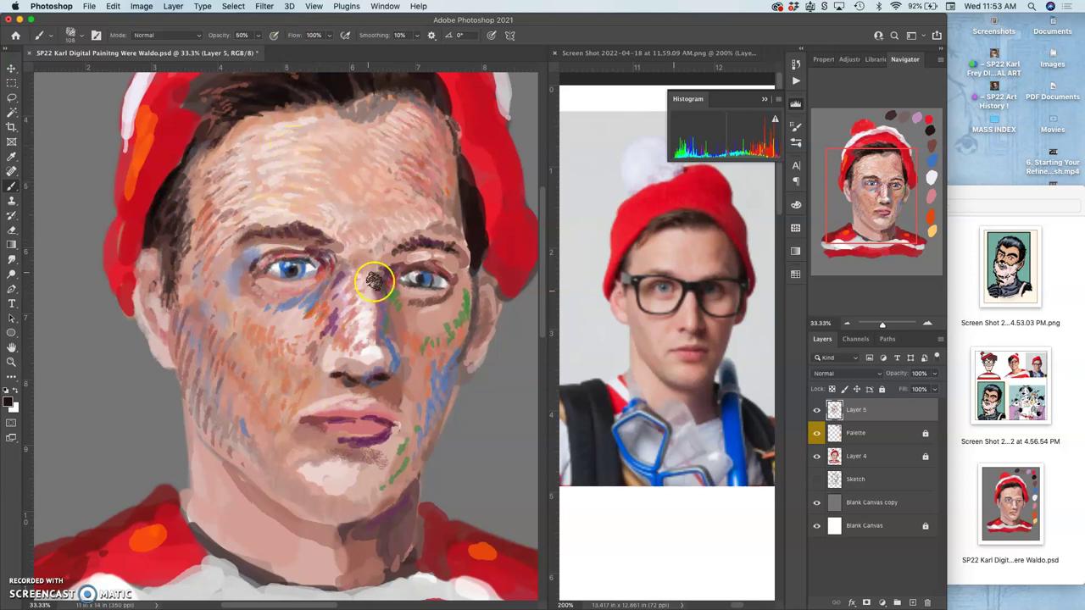
- Sample warm pink from the near cheek and hatch it around the outer corner and lid of the near eye
{"action": "left_click", "coordinate": [268, 334], "text": "alt"}
{"action": "mouse_move", "coordinate": [255, 273]}
{"action": "left_mouse_down"}
{"action": "mouse_move", "coordinate": [249, 281]}
{"action": "mouse_move", "coordinate": [254, 257]}
{"action": "mouse_move", "coordinate": [245, 296]}
{"action": "left_mouse_up"}
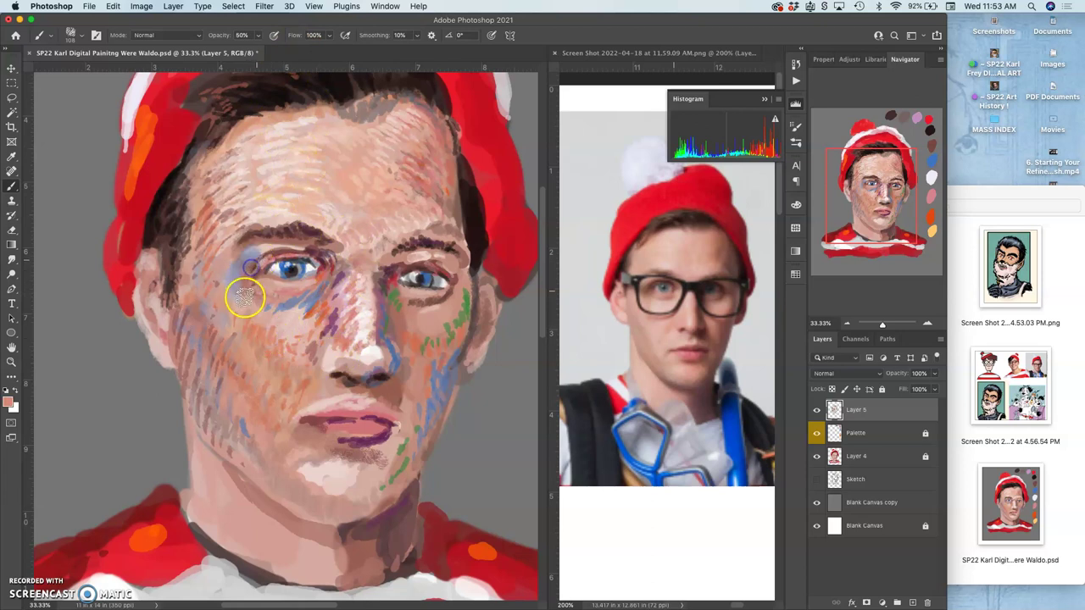
{"action": "left_click", "coordinate": [325, 254]}
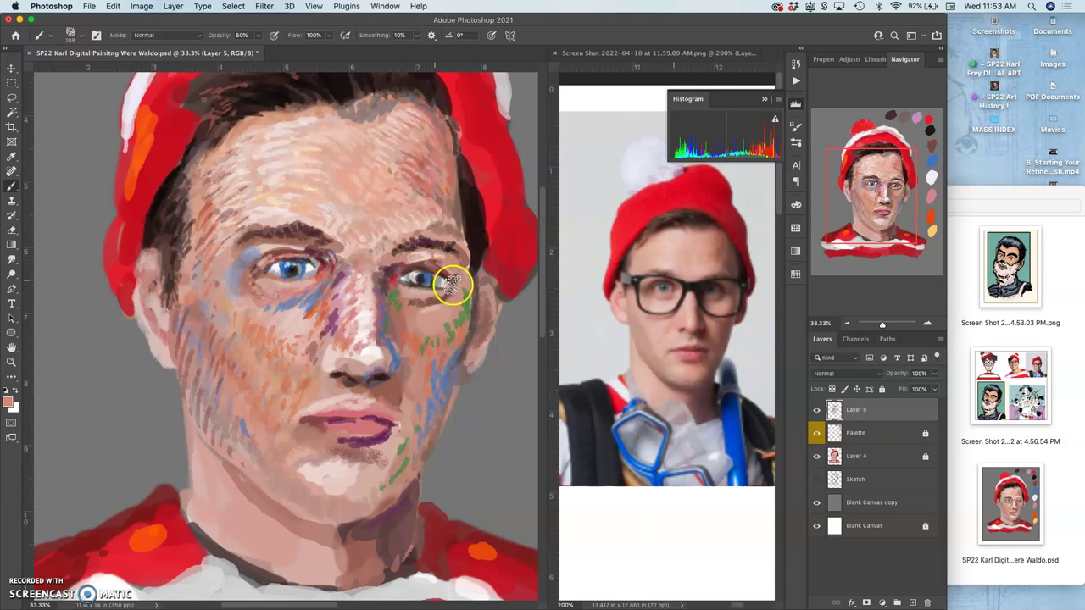
- Refine the far eye with sampled pink and brown around the lids, and grey and blue in the eye itself
{"action": "mouse_move", "coordinate": [451, 286]}
{"action": "left_mouse_down"}
{"action": "mouse_move", "coordinate": [436, 272]}
{"action": "mouse_move", "coordinate": [436, 243]}
{"action": "mouse_move", "coordinate": [448, 273]}
{"action": "left_mouse_up"}
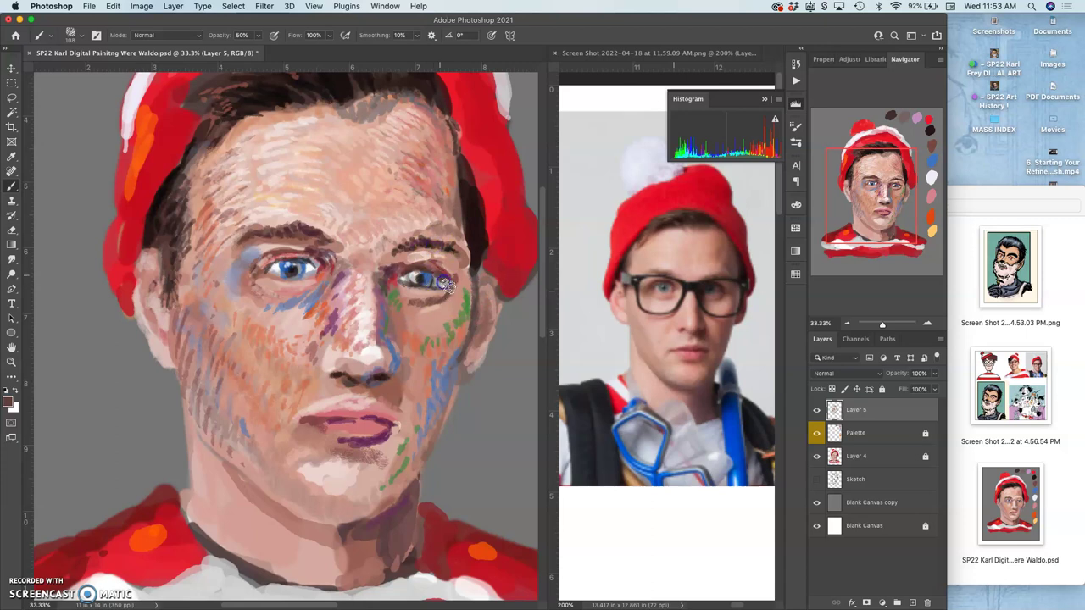
{"action": "mouse_move", "coordinate": [424, 326]}
{"action": "left_mouse_down"}
{"action": "mouse_move", "coordinate": [432, 355]}
{"action": "mouse_move", "coordinate": [440, 278]}
{"action": "left_mouse_up"}
{"action": "mouse_move", "coordinate": [385, 330]}
{"action": "left_mouse_down"}
{"action": "mouse_move", "coordinate": [302, 273]}
{"action": "mouse_move", "coordinate": [416, 271]}
{"action": "left_mouse_up"}
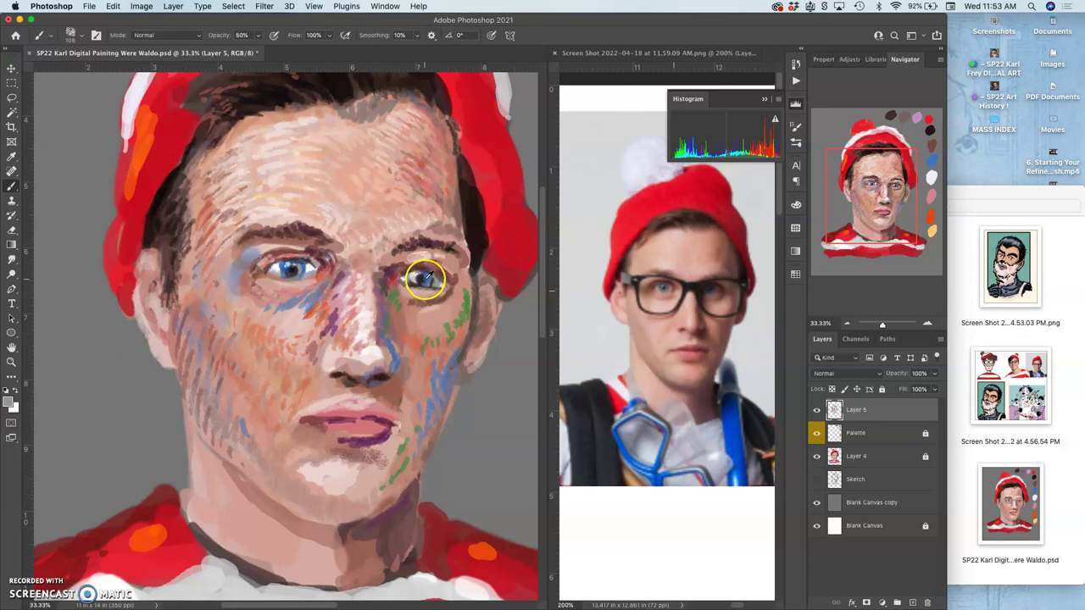
{"action": "left_click", "coordinate": [416, 272], "text": "alt"}
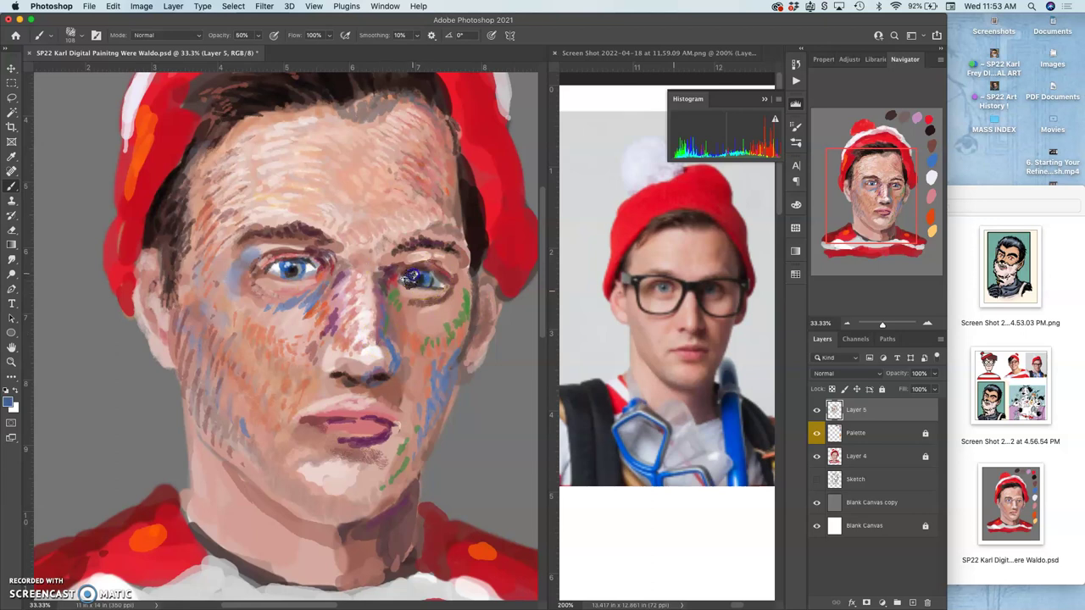
{"action": "mouse_move", "coordinate": [411, 277]}
{"action": "left_mouse_down"}
{"action": "mouse_move", "coordinate": [371, 359]}
{"action": "mouse_move", "coordinate": [350, 350]}
{"action": "mouse_move", "coordinate": [381, 374]}
{"action": "mouse_move", "coordinate": [374, 405]}
{"action": "mouse_move", "coordinate": [381, 394]}
{"action": "mouse_move", "coordinate": [406, 404]}
{"action": "mouse_move", "coordinate": [396, 391]}
{"action": "mouse_move", "coordinate": [339, 377]}
{"action": "mouse_move", "coordinate": [345, 401]}
{"action": "mouse_move", "coordinate": [331, 374]}
{"action": "mouse_move", "coordinate": [337, 353]}
{"action": "mouse_move", "coordinate": [329, 366]}
{"action": "mouse_move", "coordinate": [347, 410]}
{"action": "mouse_move", "coordinate": [379, 417]}
{"action": "mouse_move", "coordinate": [407, 400]}
{"action": "mouse_move", "coordinate": [424, 339]}
{"action": "mouse_move", "coordinate": [404, 314]}
{"action": "left_mouse_up"}
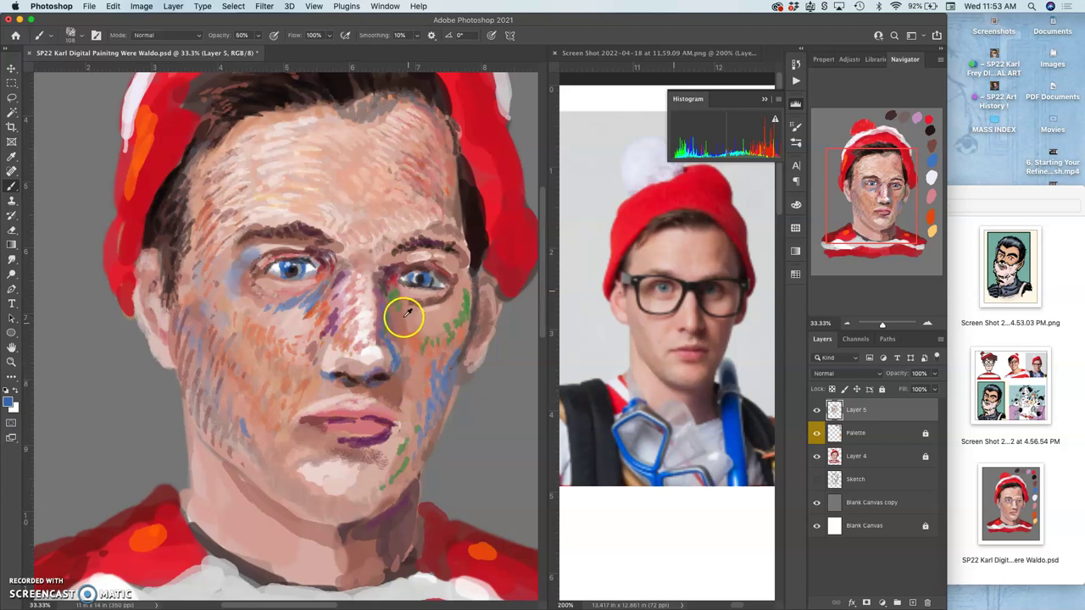
- Hatch a muted reddish brown and a pale pink sampled near the far eye into the far cheek beside the nose
{"action": "left_click", "coordinate": [390, 284], "text": "alt"}
{"action": "left_click", "coordinate": [396, 329]}
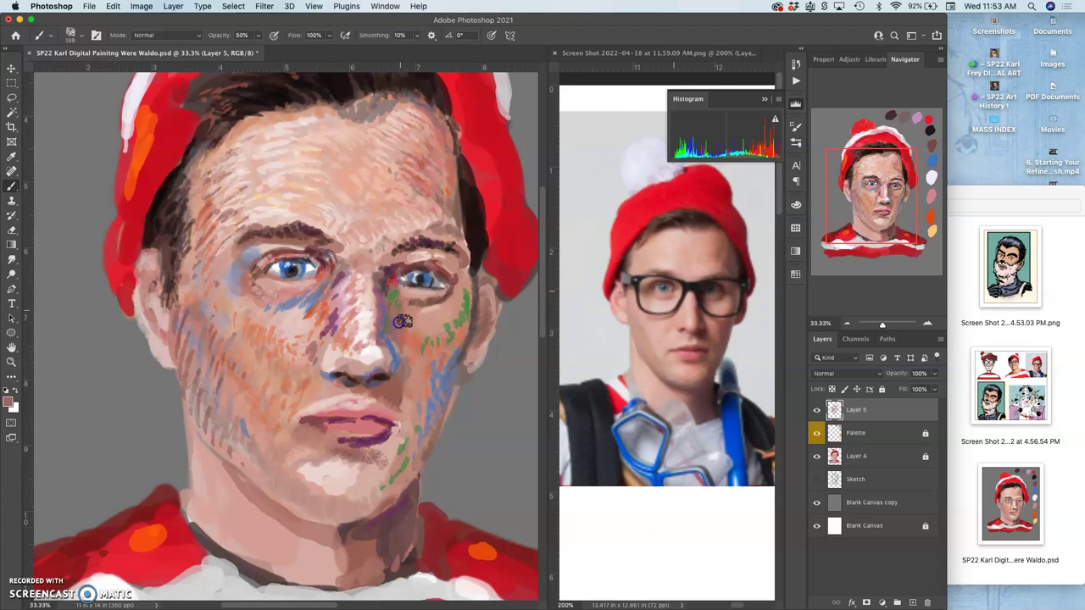
{"action": "left_click", "coordinate": [426, 290], "text": "alt"}
{"action": "left_click_drag", "start_coordinate": [395, 327], "coordinate": [394, 339]}
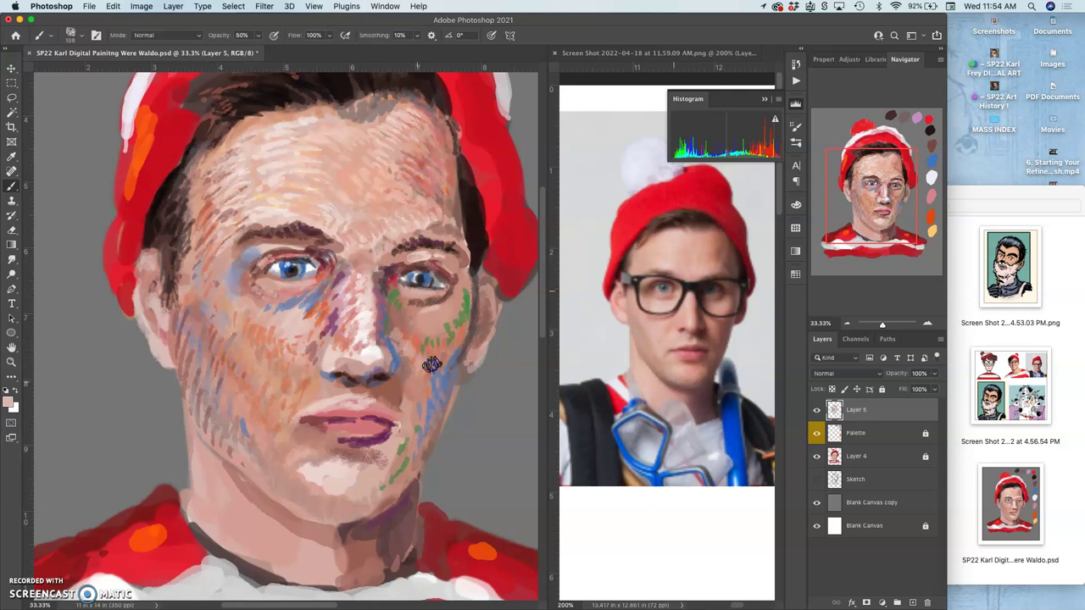
- Hatch the current pale pink over the far cheek and jaw, the chin, and the near cheek beside the mouth
{"action": "mouse_move", "coordinate": [431, 370]}
{"action": "left_mouse_down"}
{"action": "mouse_move", "coordinate": [418, 402]}
{"action": "mouse_move", "coordinate": [429, 377]}
{"action": "left_mouse_up"}
{"action": "left_click_drag", "start_coordinate": [418, 429], "coordinate": [382, 479]}
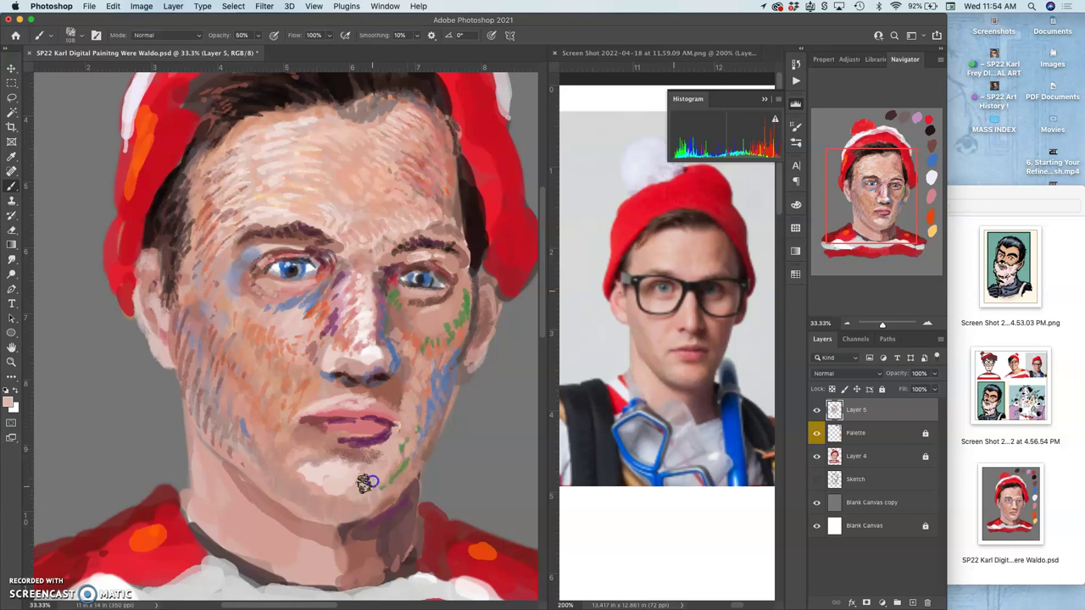
{"action": "mouse_move", "coordinate": [311, 479]}
{"action": "left_mouse_down"}
{"action": "mouse_move", "coordinate": [294, 437]}
{"action": "mouse_move", "coordinate": [278, 434]}
{"action": "left_mouse_up"}
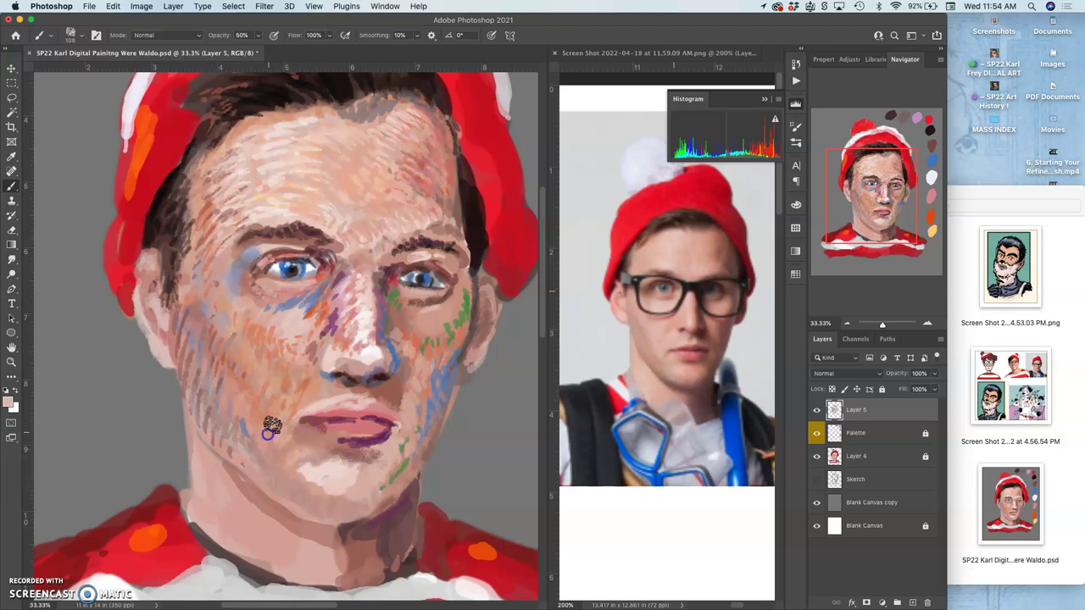
{"action": "mouse_move", "coordinate": [276, 378]}
{"action": "left_mouse_down"}
{"action": "mouse_move", "coordinate": [246, 387]}
{"action": "mouse_move", "coordinate": [255, 356]}
{"action": "mouse_move", "coordinate": [245, 344]}
{"action": "mouse_move", "coordinate": [226, 357]}
{"action": "mouse_move", "coordinate": [221, 319]}
{"action": "mouse_move", "coordinate": [233, 346]}
{"action": "mouse_move", "coordinate": [261, 343]}
{"action": "mouse_move", "coordinate": [286, 376]}
{"action": "mouse_move", "coordinate": [295, 366]}
{"action": "mouse_move", "coordinate": [283, 408]}
{"action": "mouse_move", "coordinate": [313, 389]}
{"action": "left_mouse_up"}
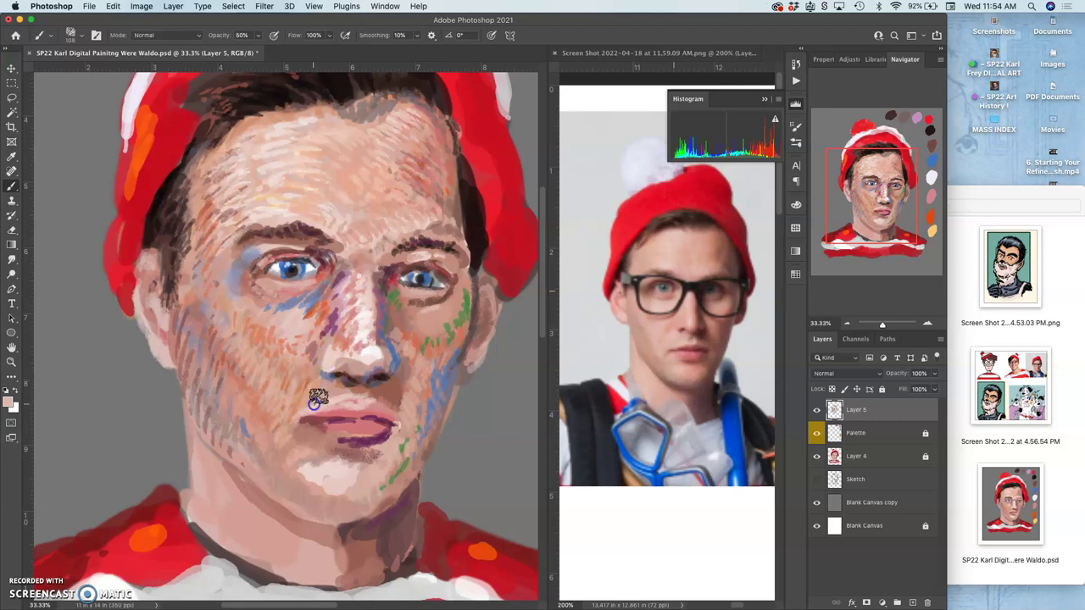
- Sample a light pink from above the upper lip and dab it around the near corner of the mouth
{"action": "left_click", "coordinate": [332, 404], "text": "alt"}
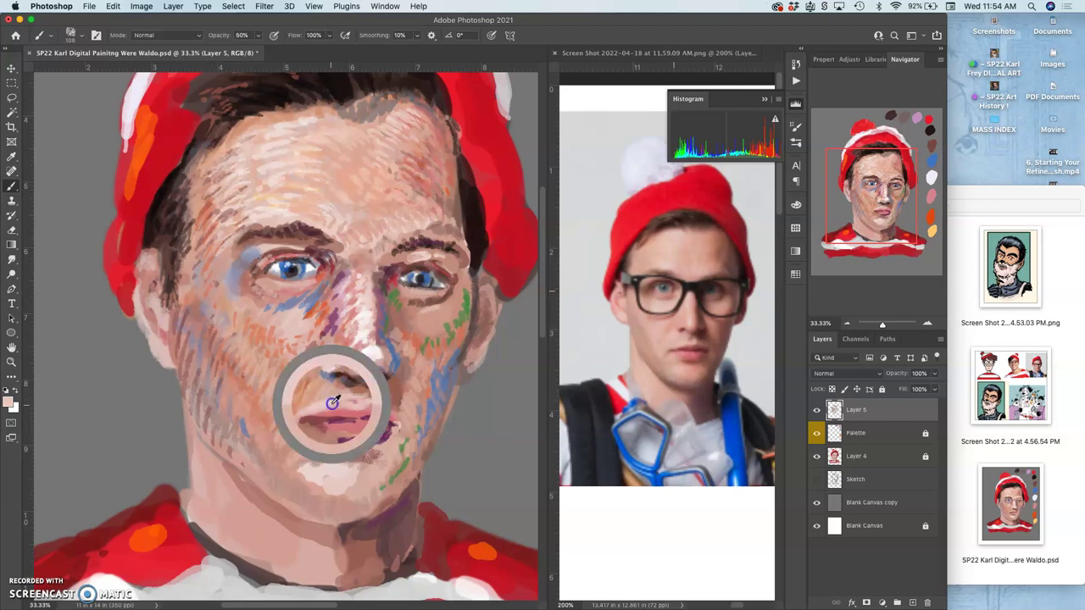
{"action": "left_click", "coordinate": [330, 388]}
{"action": "left_click", "coordinate": [298, 411]}
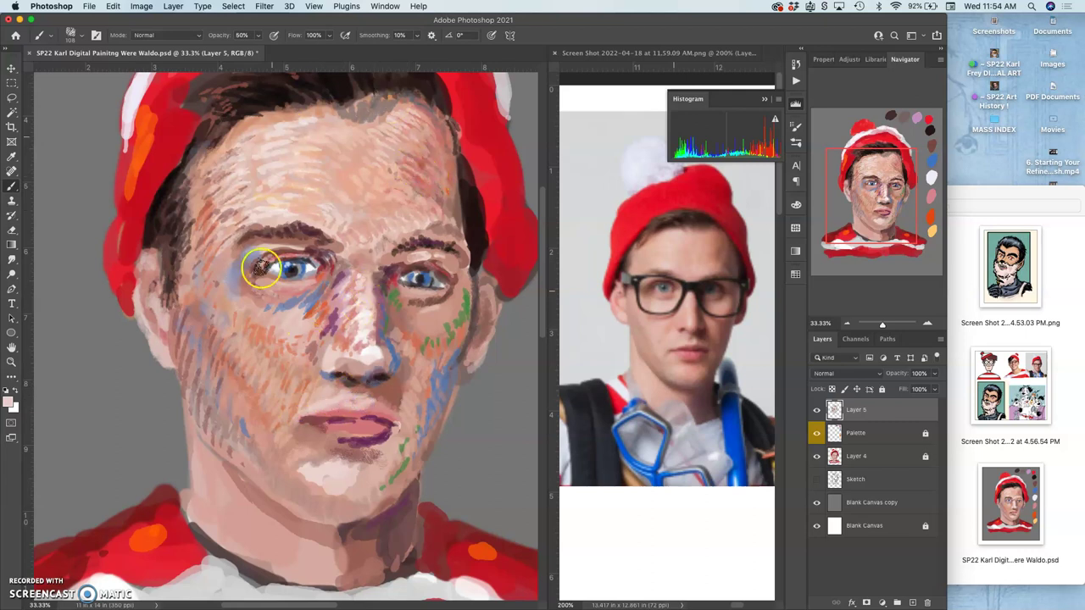
- Sample a salmon pink from the near temple and hatch it along the hairline and towards the near eyebrow
{"action": "left_click", "coordinate": [209, 211], "text": "alt"}
{"action": "left_click", "coordinate": [194, 211]}
{"action": "left_click", "coordinate": [202, 199]}
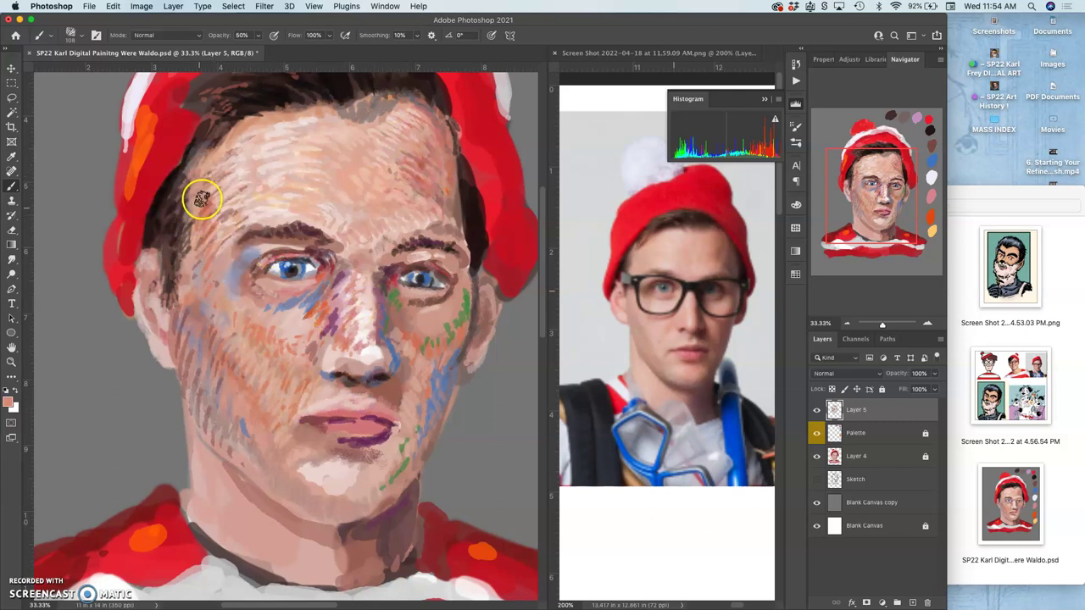
{"action": "mouse_move", "coordinate": [206, 180]}
{"action": "left_mouse_down"}
{"action": "mouse_move", "coordinate": [236, 161]}
{"action": "mouse_move", "coordinate": [239, 181]}
{"action": "mouse_move", "coordinate": [214, 217]}
{"action": "left_mouse_up"}
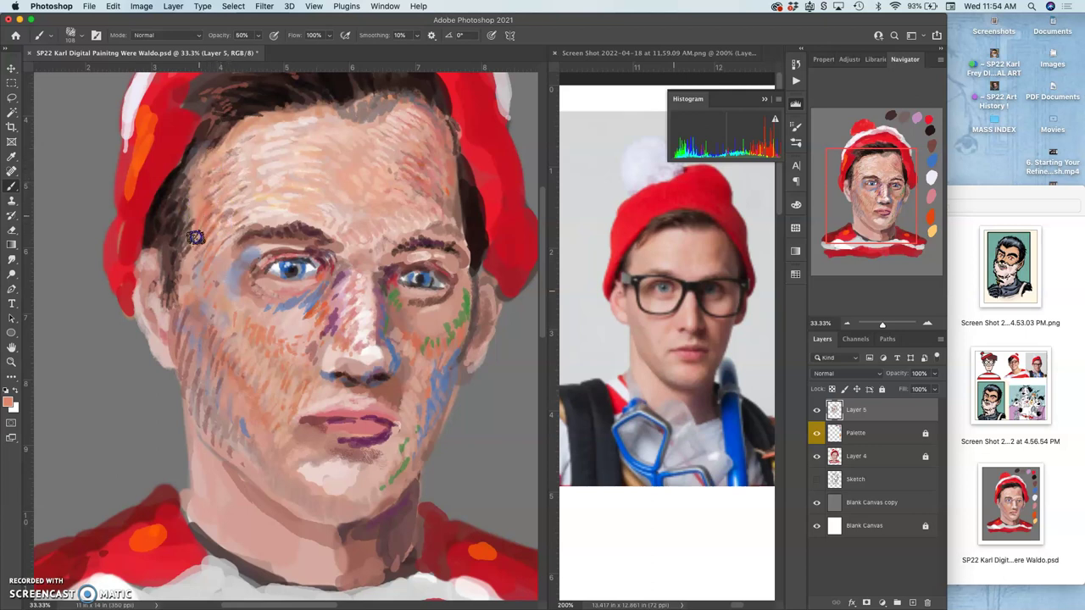
{"action": "left_click", "coordinate": [226, 231]}
- Sample a pale peach from the forehead and hatch it over the near temple, beside the near eyebrow, and around the far eyebrow
{"action": "left_click", "coordinate": [255, 196], "text": "alt"}
{"action": "left_click_drag", "start_coordinate": [199, 240], "coordinate": [194, 270]}
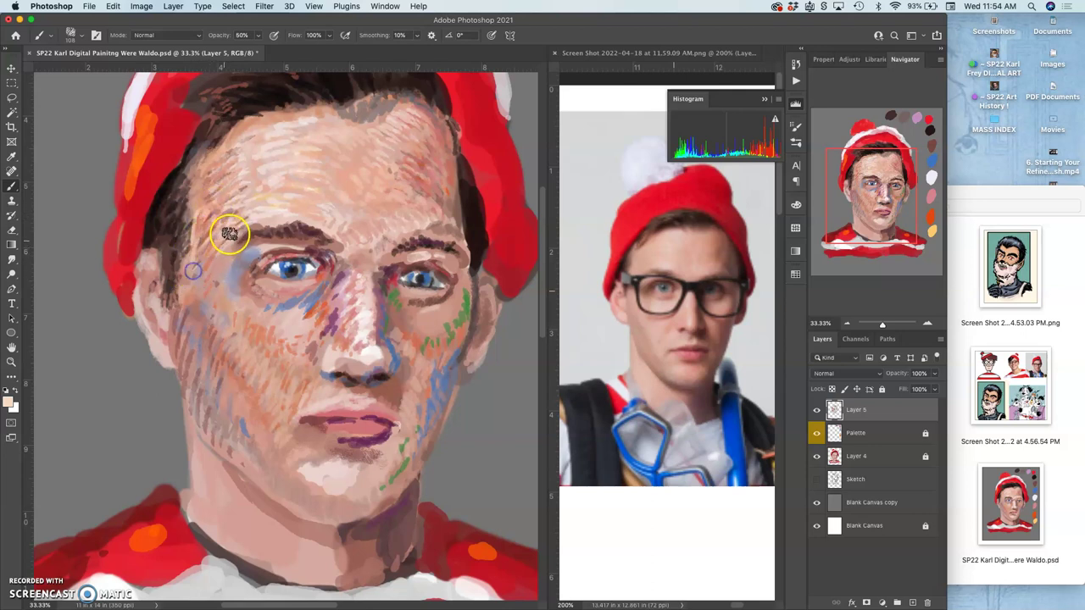
{"action": "left_click_drag", "start_coordinate": [230, 233], "coordinate": [221, 261]}
{"action": "mouse_move", "coordinate": [413, 204]}
{"action": "left_mouse_down"}
{"action": "mouse_move", "coordinate": [457, 240]}
{"action": "mouse_move", "coordinate": [426, 235]}
{"action": "mouse_move", "coordinate": [413, 247]}
{"action": "mouse_move", "coordinate": [437, 243]}
{"action": "mouse_move", "coordinate": [398, 256]}
{"action": "mouse_move", "coordinate": [317, 233]}
{"action": "mouse_move", "coordinate": [427, 247]}
{"action": "left_mouse_up"}
- Refine the near eyebrow with strokes of sampled reddish brown and sample a pale pink near its outer half
{"action": "left_click", "coordinate": [315, 237], "text": "alt"}
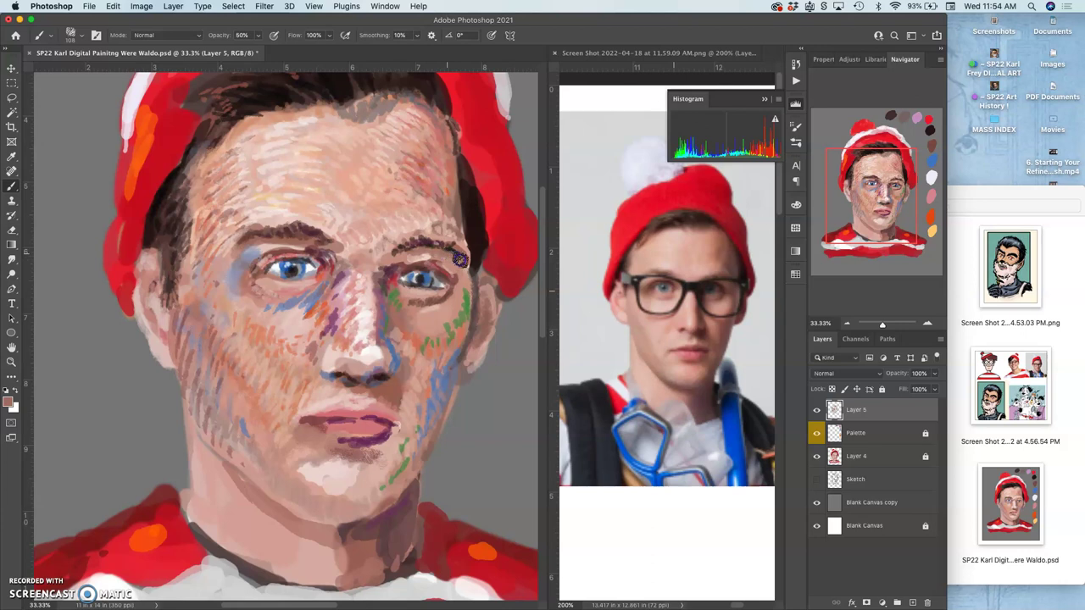
{"action": "left_click_drag", "start_coordinate": [314, 234], "coordinate": [296, 240]}
{"action": "left_click", "coordinate": [268, 238], "text": "alt"}
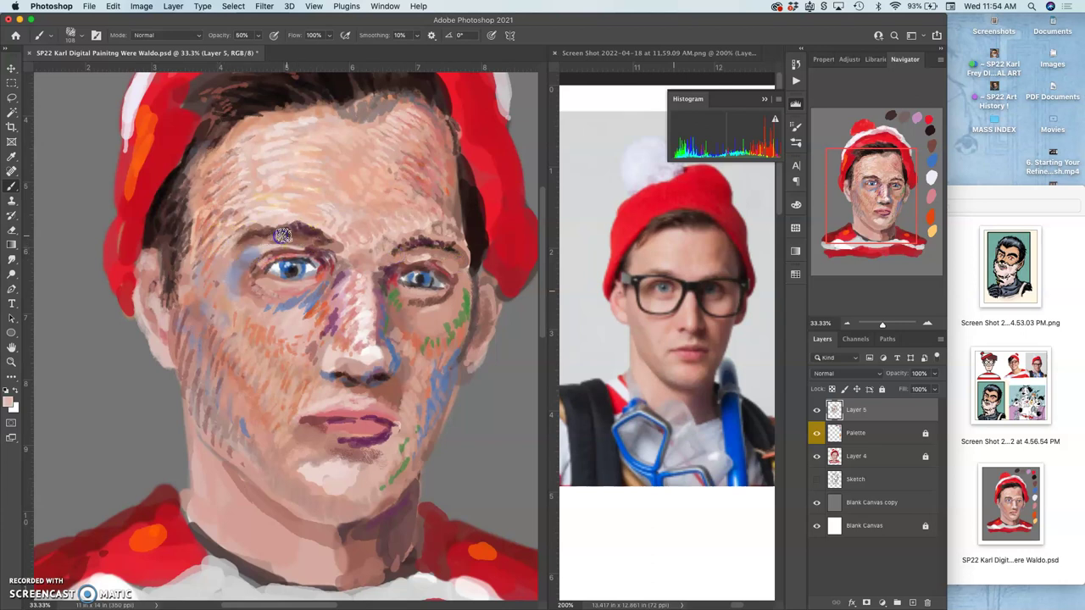